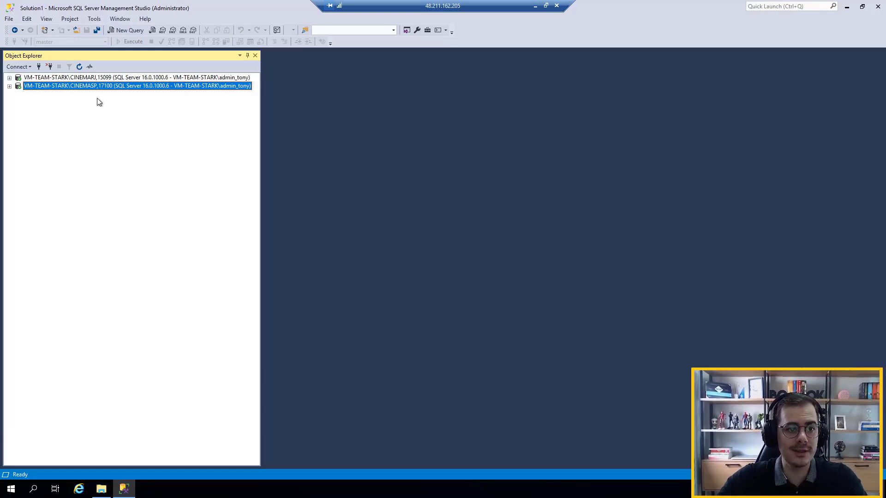
Expand the CINEMARJ and CINEMASP server instances to examine the databases on each
left_click(88, 79)
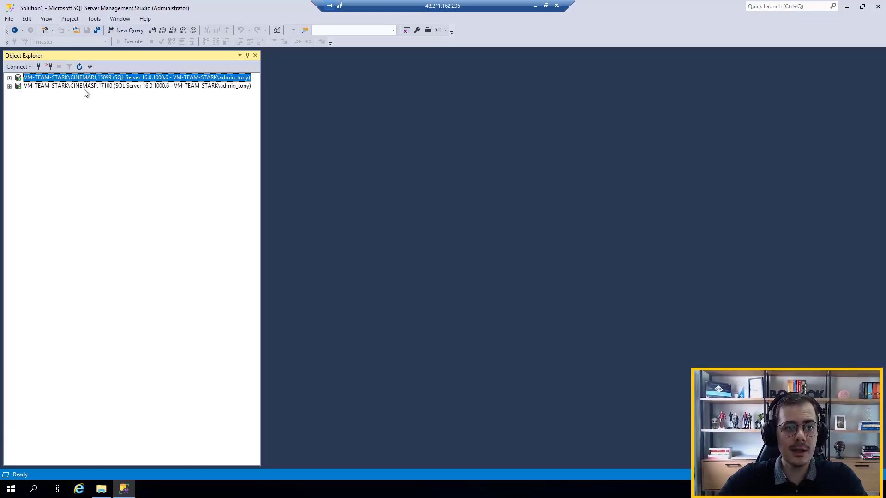
left_click(84, 87)
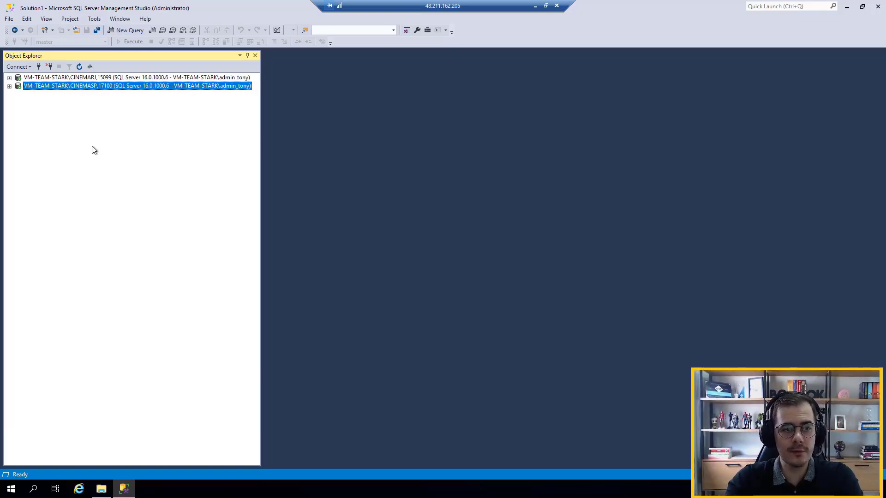
left_click(9, 78)
left_click(9, 186)
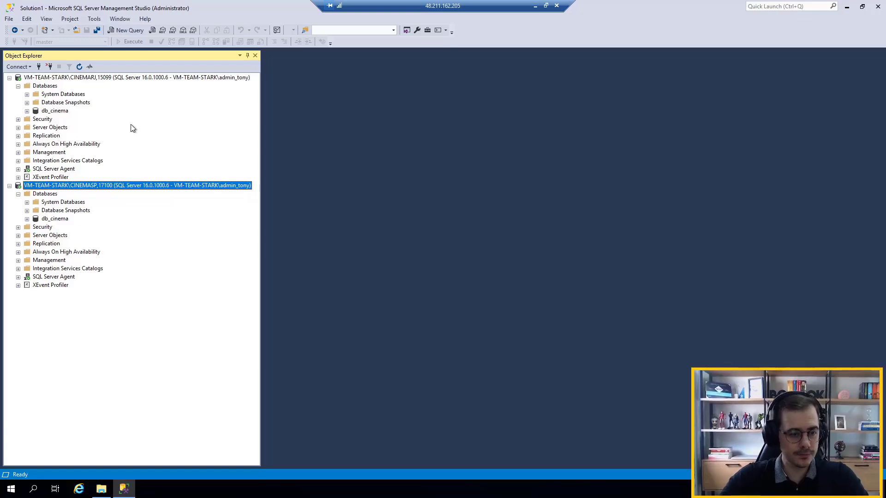
left_click(10, 78)
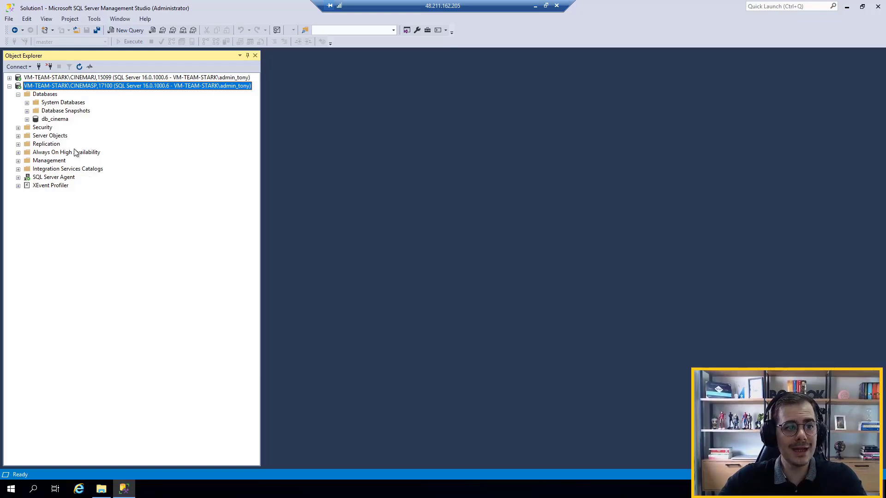
left_click(9, 77)
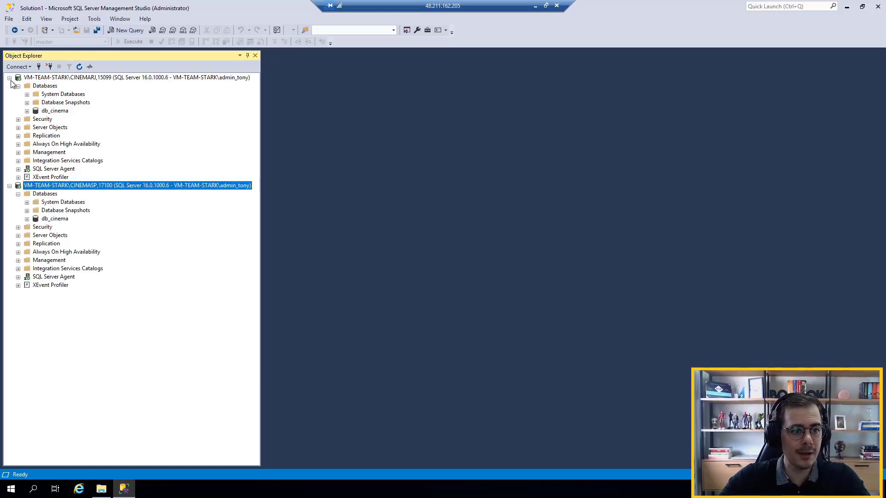
List the server-level logins of the CINEMARJ instance and select the integracao login
left_click(18, 120)
left_click(27, 129)
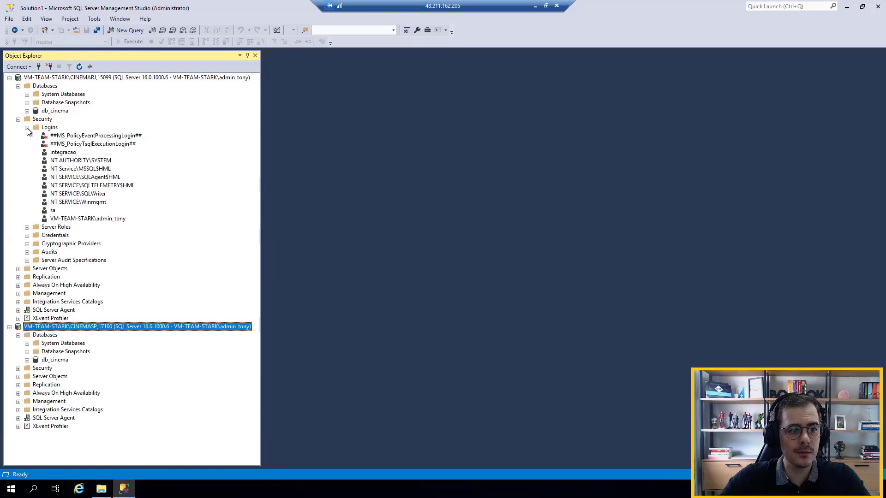
left_click(69, 154)
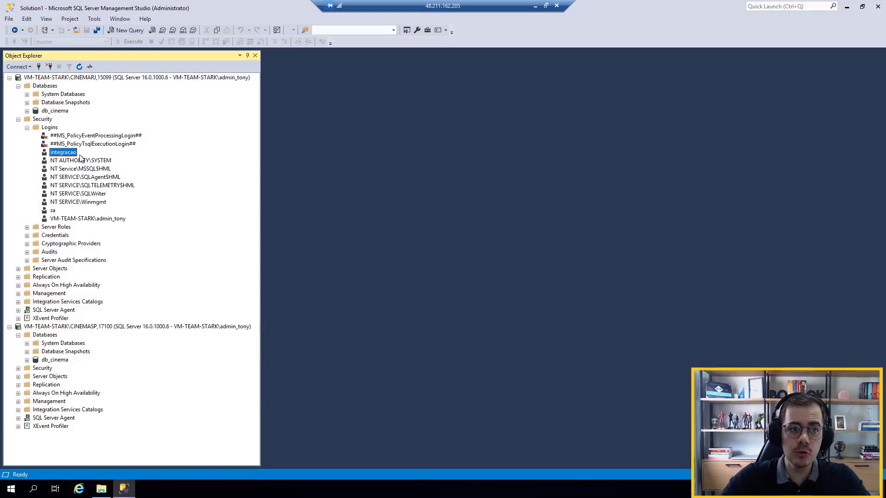
Examine the database role membership of the integracao user in CINEMARJ's db_cinema database, and close its properties without changes
double_click(55, 111)
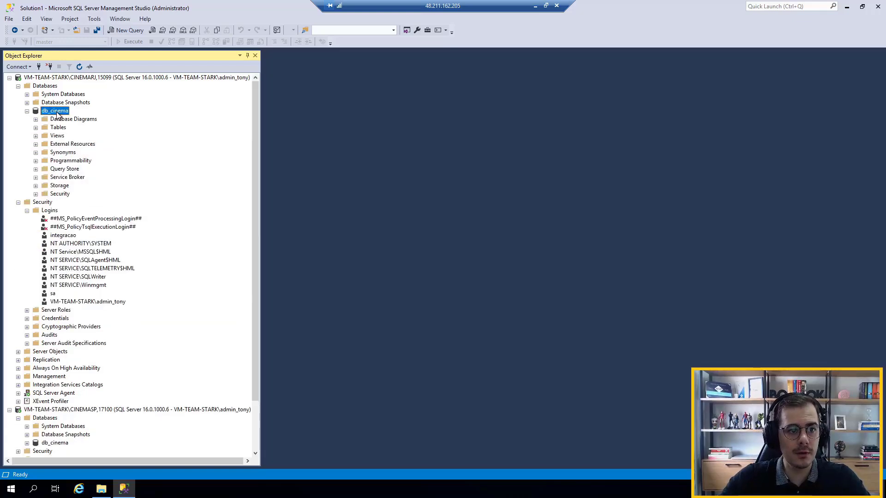
double_click(62, 195)
left_click(66, 202)
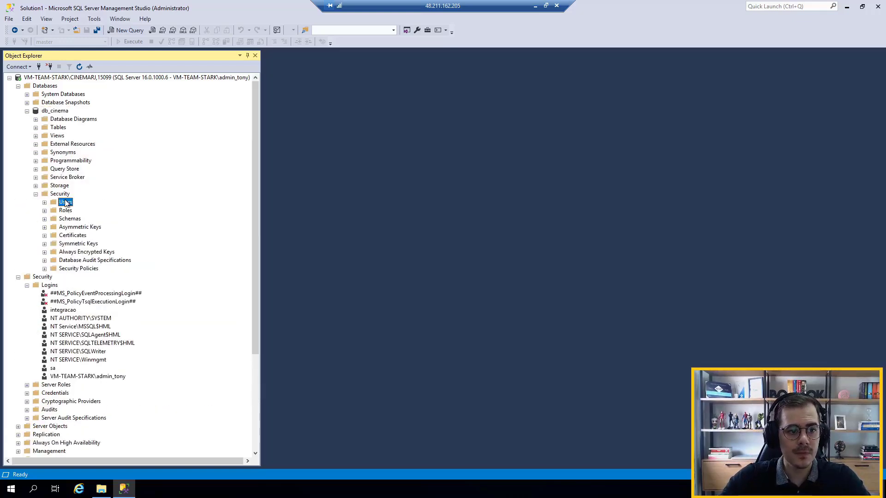
double_click(66, 202)
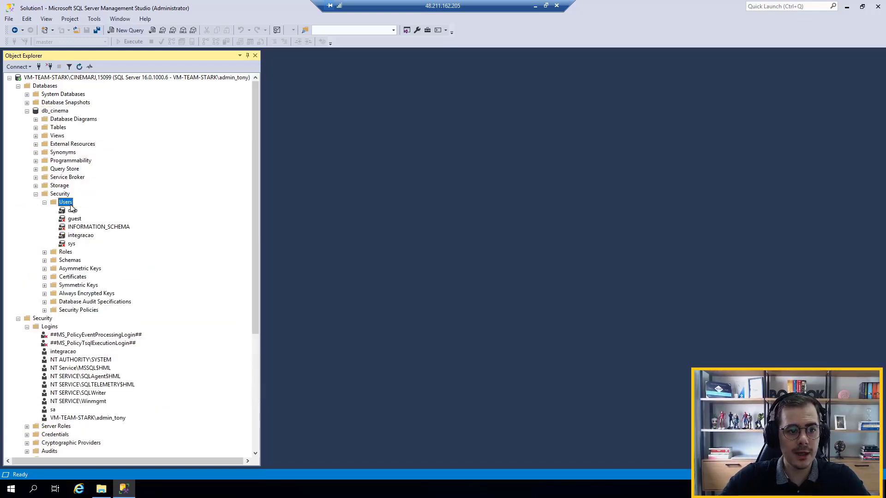
double_click(81, 236)
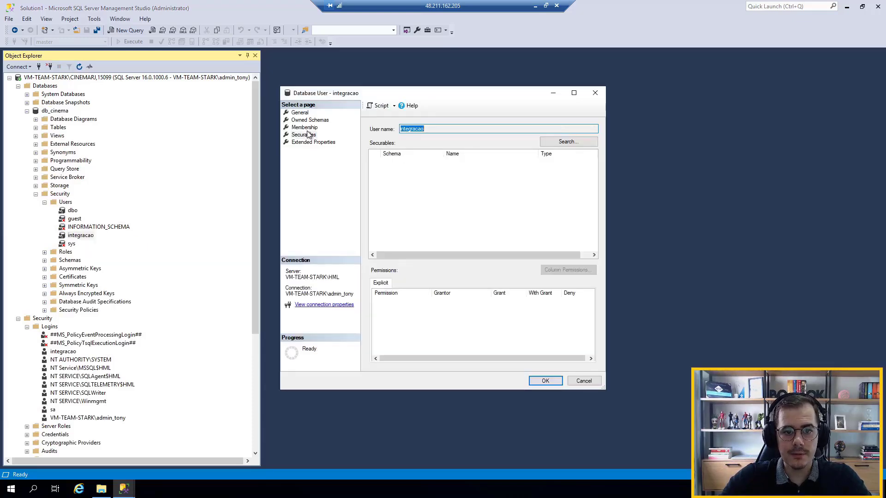
left_click(308, 128)
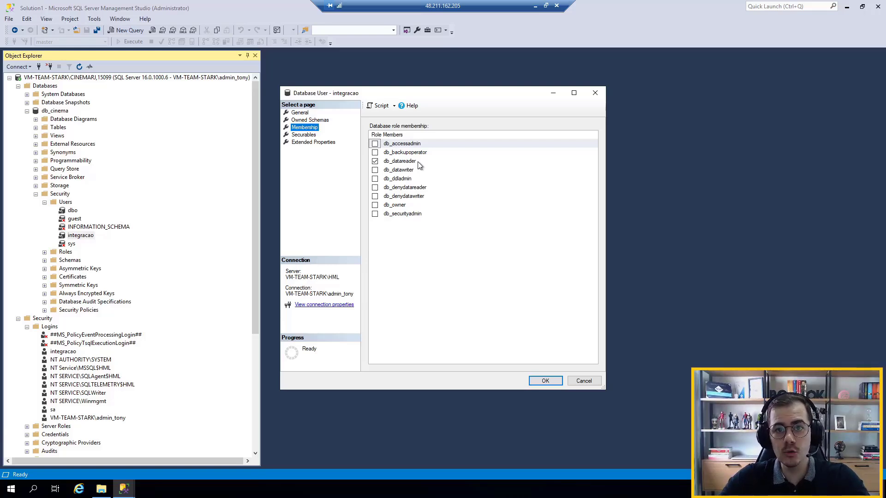
left_click(577, 382)
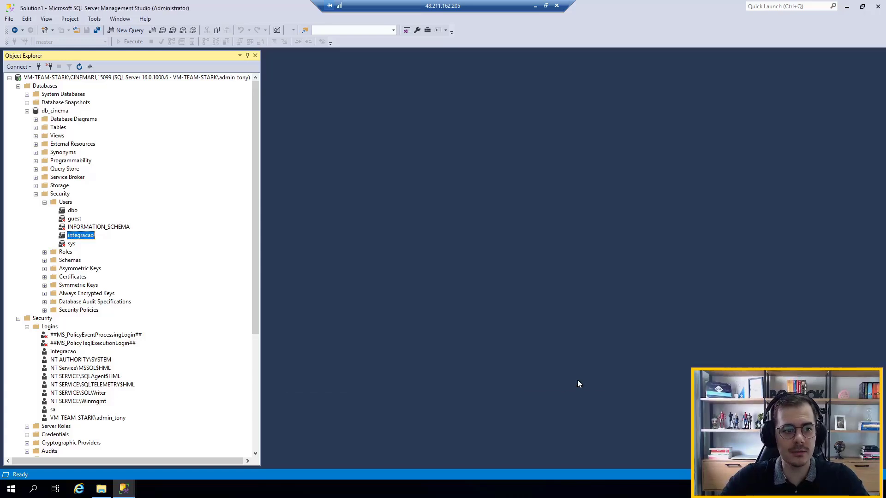
Collapse the db_cinema and Databases nodes and the whole CINEMARJ server tree
left_click(27, 111)
left_click(18, 86)
left_click(18, 94)
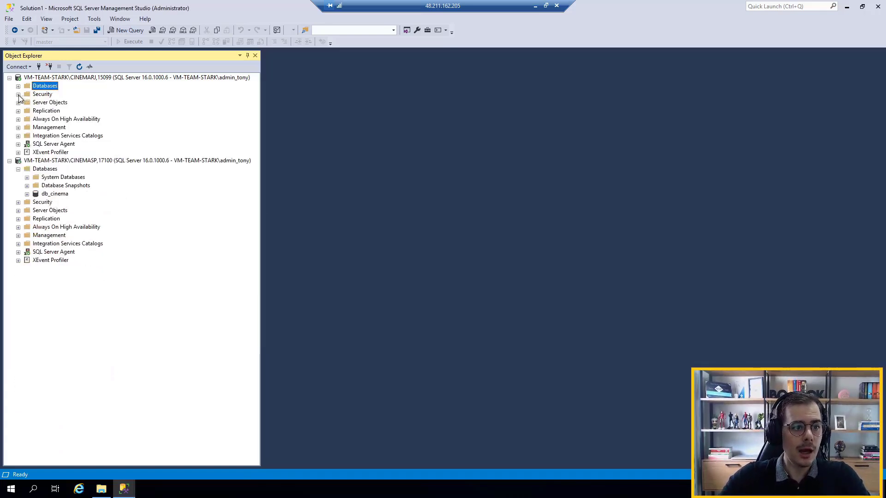
left_click(9, 77)
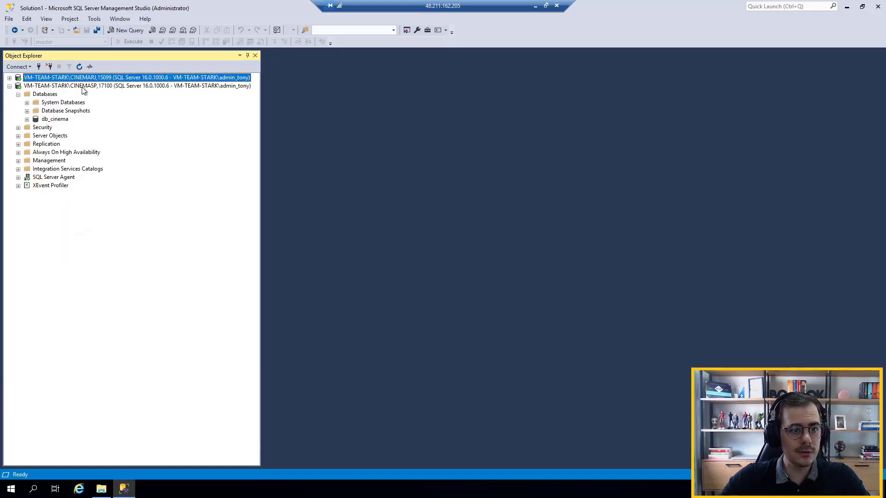
Start a new linked server under Server Objects of the CINEMASP instance and name it CINEMARJ
double_click(50, 137)
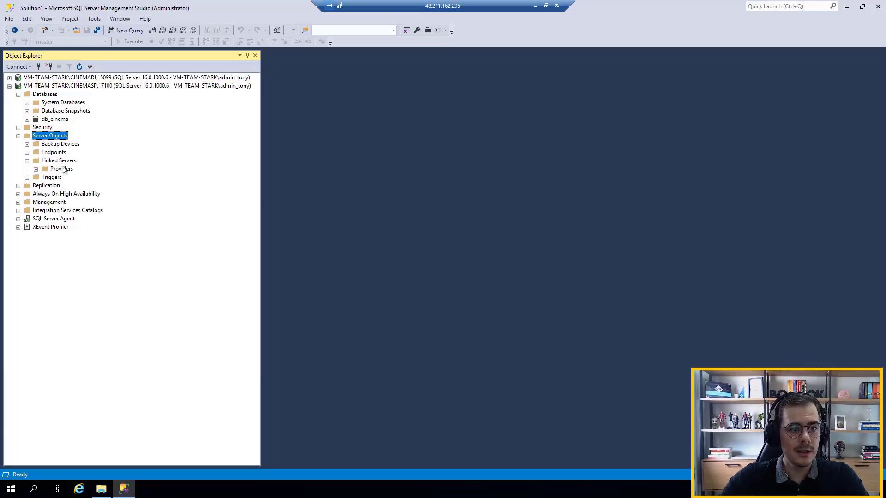
left_click(50, 161)
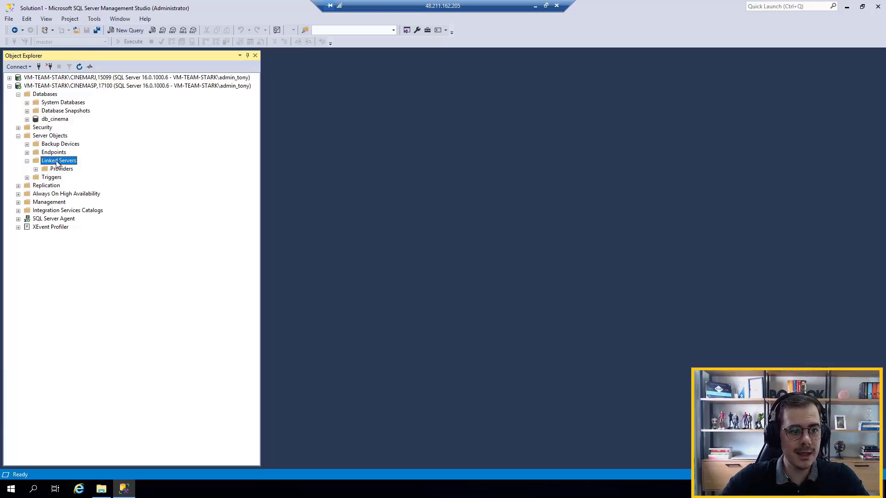
right_click(57, 163)
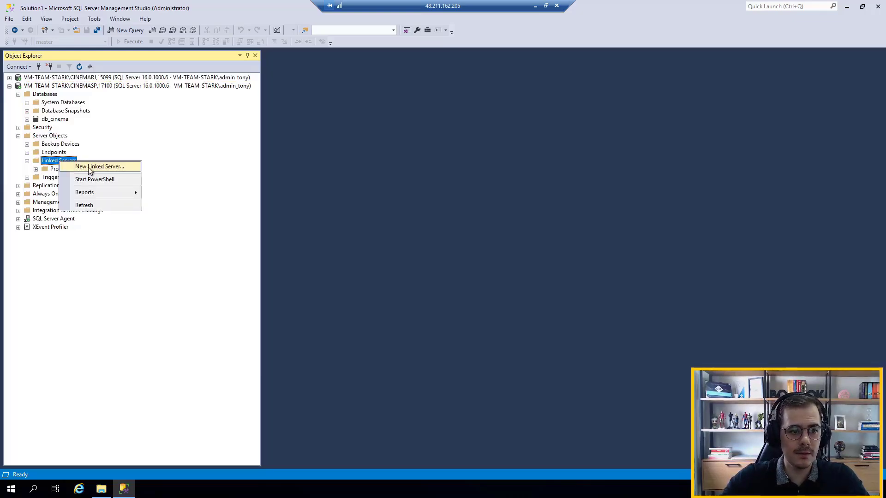
left_click(88, 169)
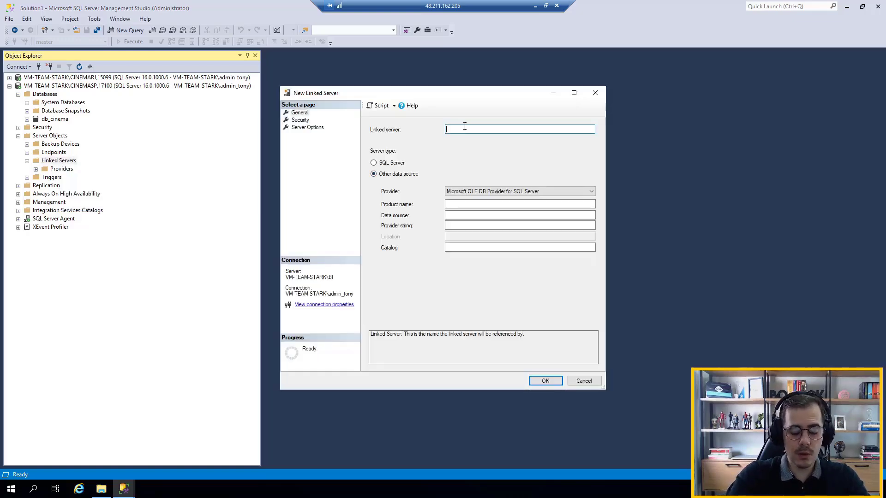
type("CINEMA")
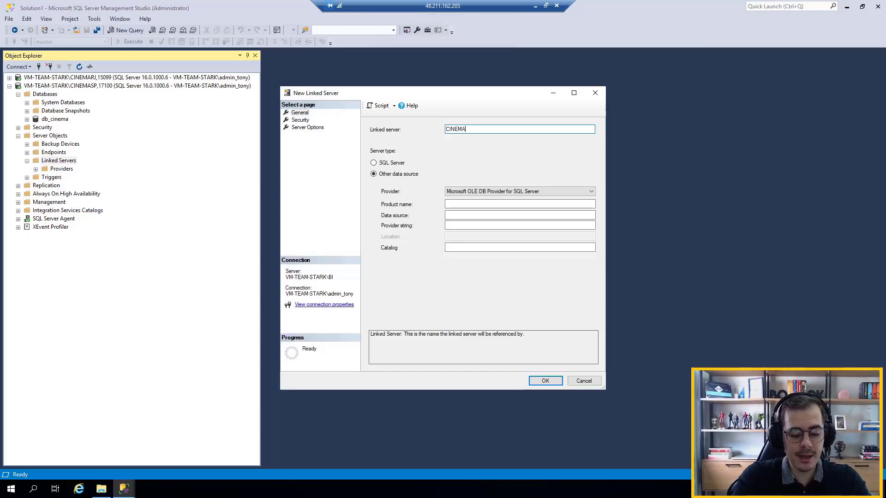
type("RJ")
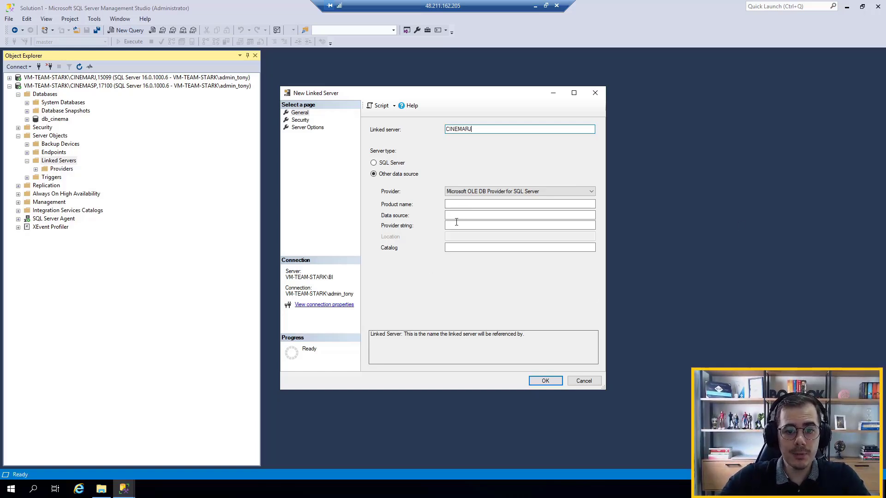
Copy the server name VM-TEAM-STARK\CINEMARJ,15099 from the Connect to Server dialog and close that dialog without connecting
left_click(456, 215)
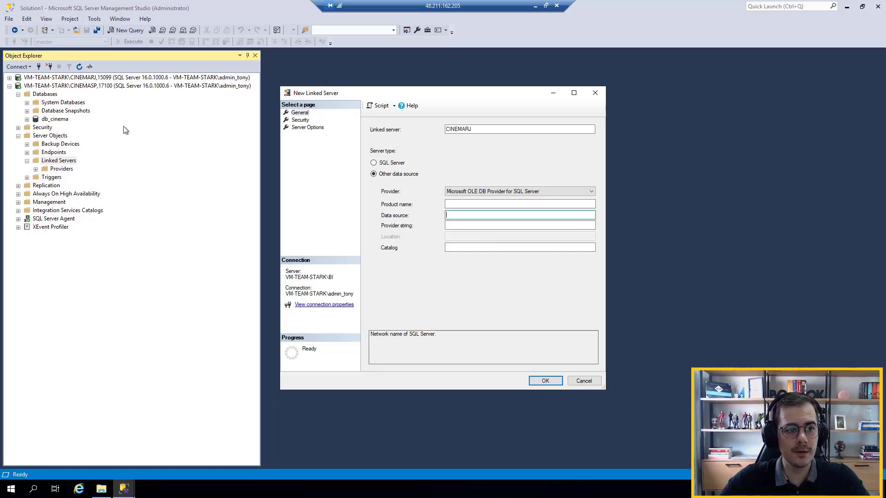
left_click(79, 78)
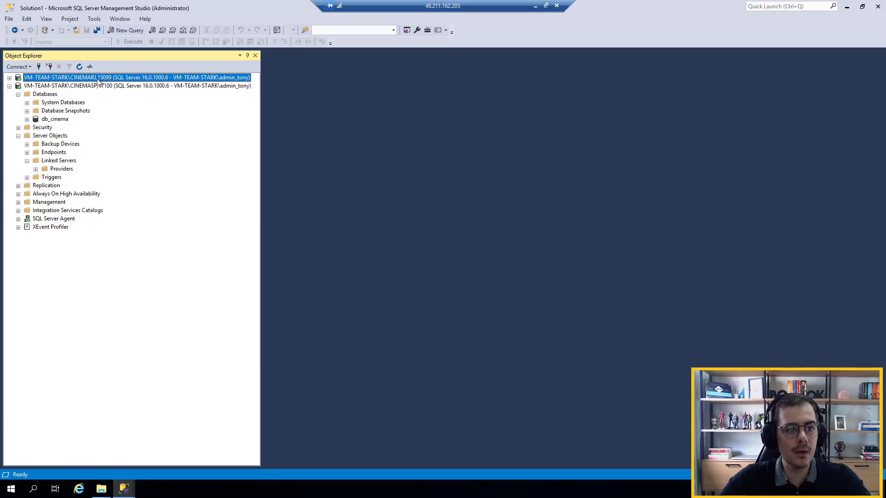
left_click(38, 68)
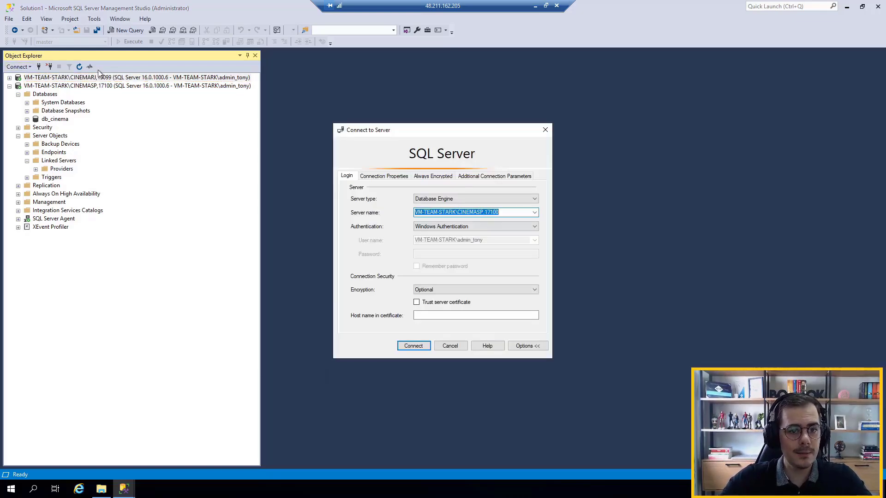
left_click(517, 213)
key("shift+Left")
key("shift+Left")
key("shift+Left")
key("shift+Left")
key("shift+Left")
key("shift+Left")
key("shift+Left")
key("shift+Left")
key("shift+Left")
key("shift+Left")
key("shift+Left")
key("shift+Left")
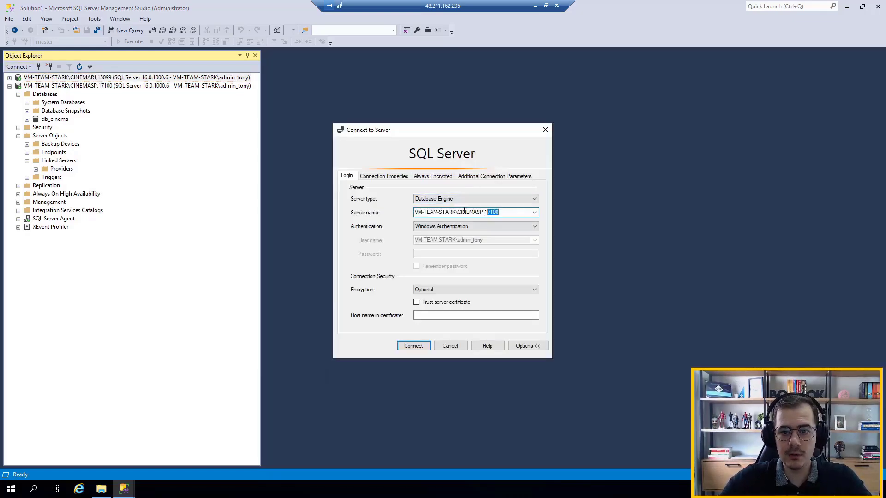
key("shift+Right")
key("shift+Right")
key("shift+Right")
key("shift+Right")
key("shift+Right")
key("shift+Right")
key("shift+Right")
key("shift+Right")
key("shift+Right")
key("shift+Right")
key("shift+Right")
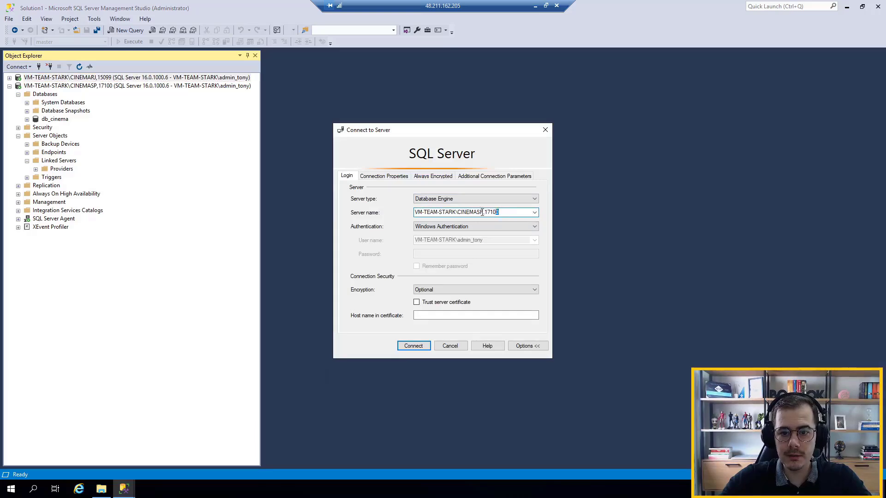
left_click(534, 213)
left_click(509, 228)
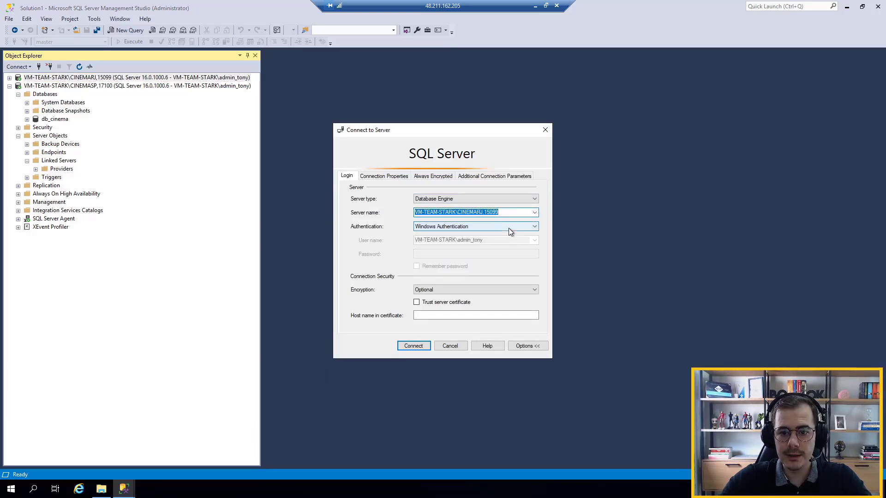
left_click_drag(522, 213, 378, 202)
key("ctrl+c")
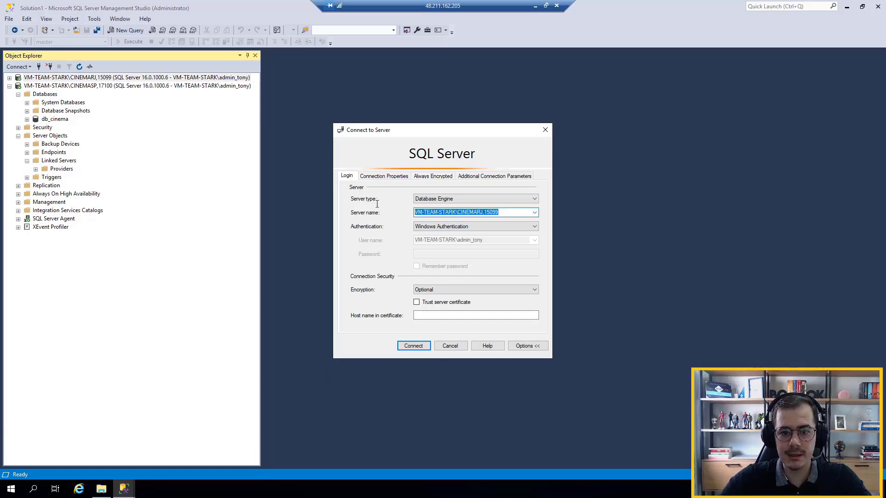
left_click(455, 349)
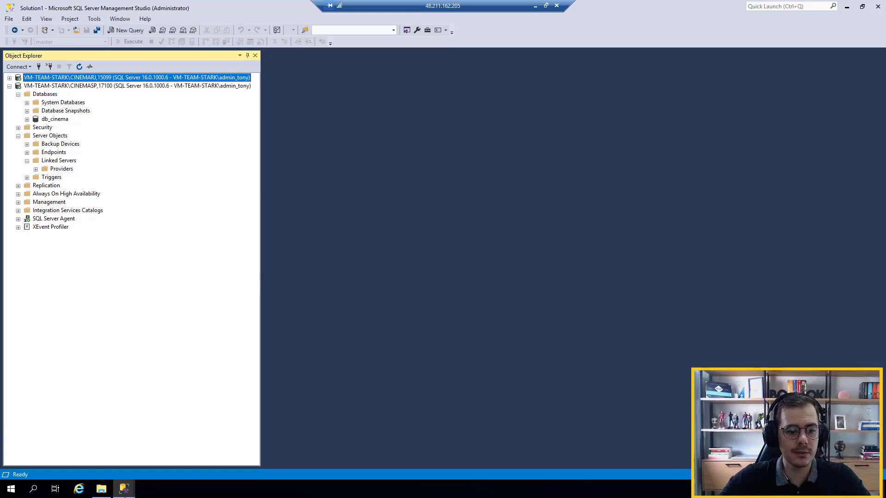
Return to the New Linked Server dialog and paste VM-TEAM-STARK\CINEMARJ,15099 as the data source
mouse_move(124, 489)
left_click(184, 461)
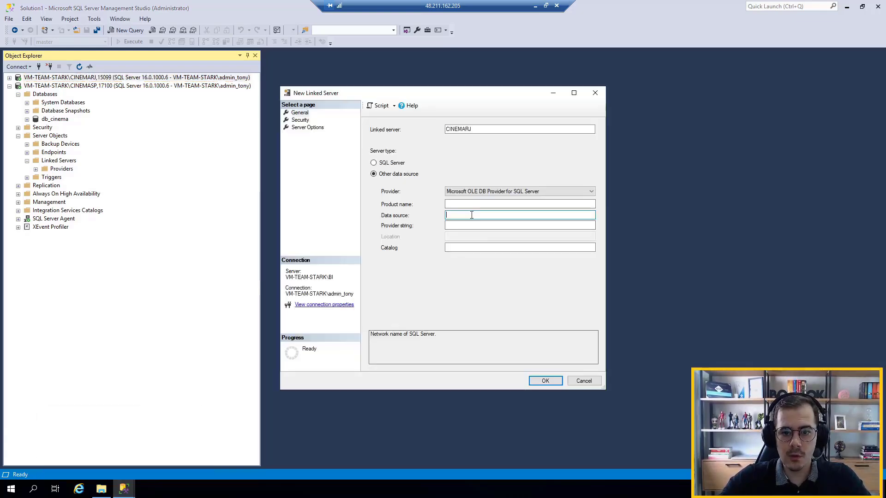
key("ctrl+v")
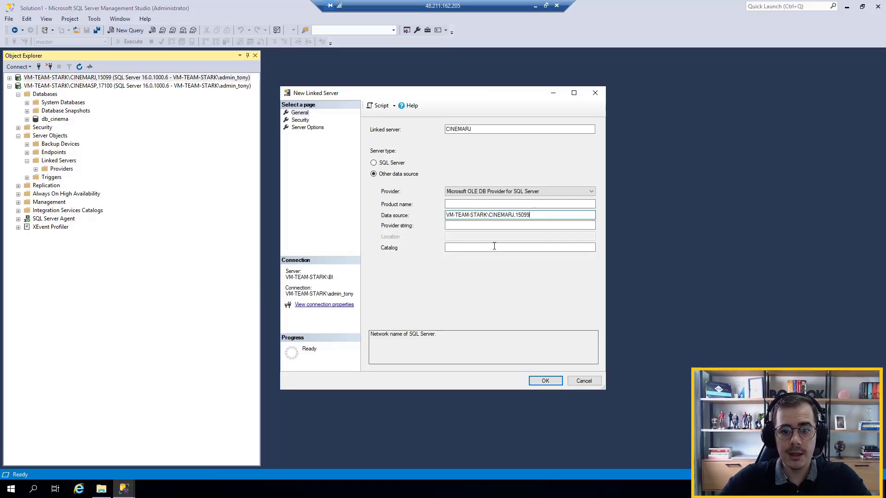
Set the linked server's catalog to db_cinema in lowercase
left_click(510, 248)
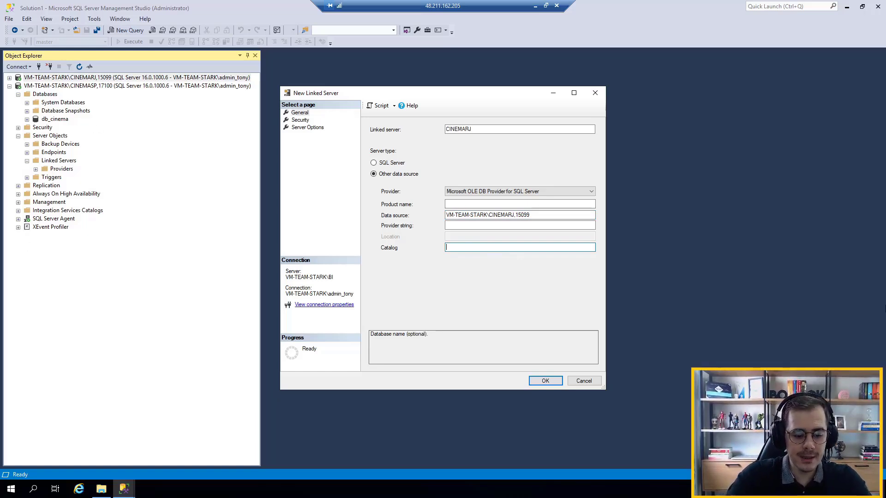
type("DB")
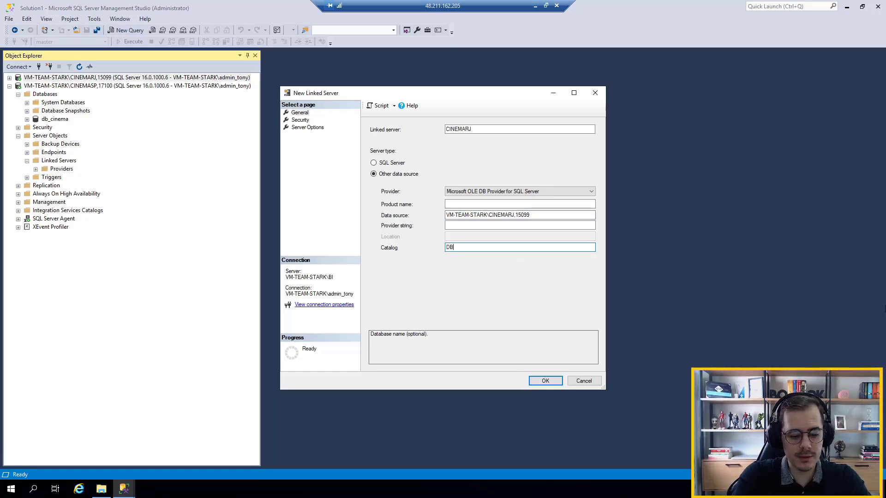
key("BackSpace")
key("BackSpace")
key("Caps_Lock")
type("db_cinema")
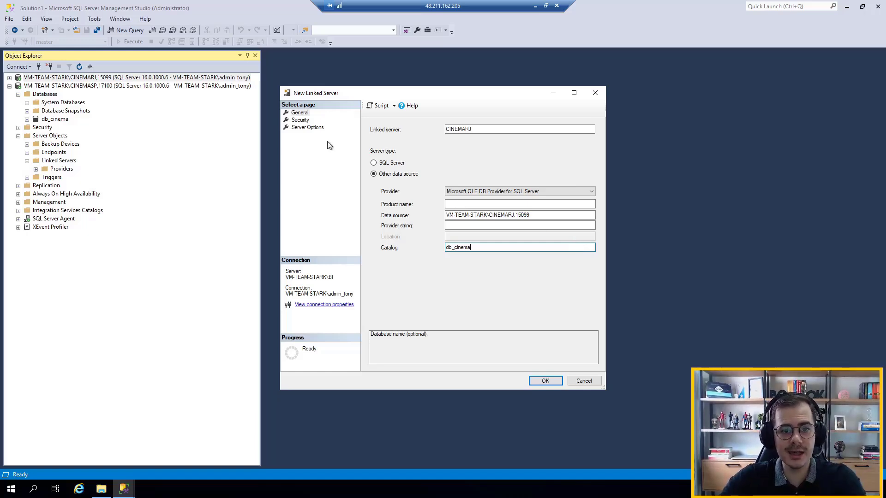
Make the linked server's connections use a fixed security context with remote login integracao and enter its password
left_click(300, 121)
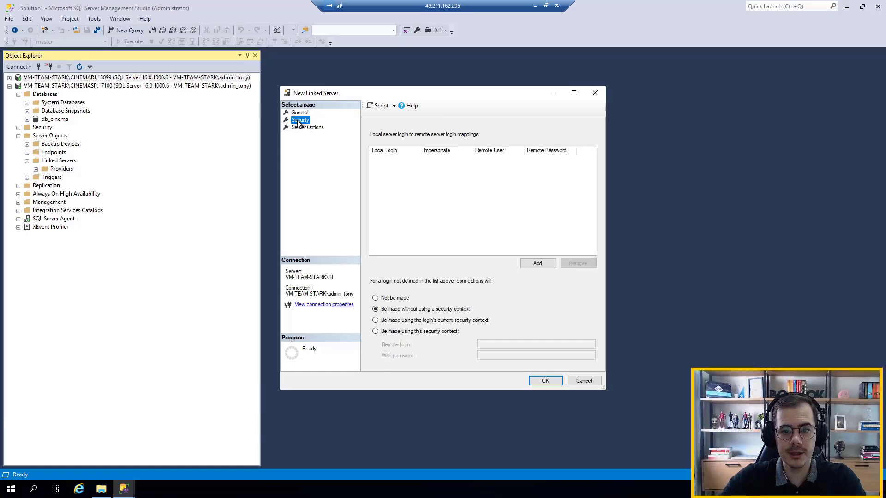
left_click(383, 332)
left_click(492, 345)
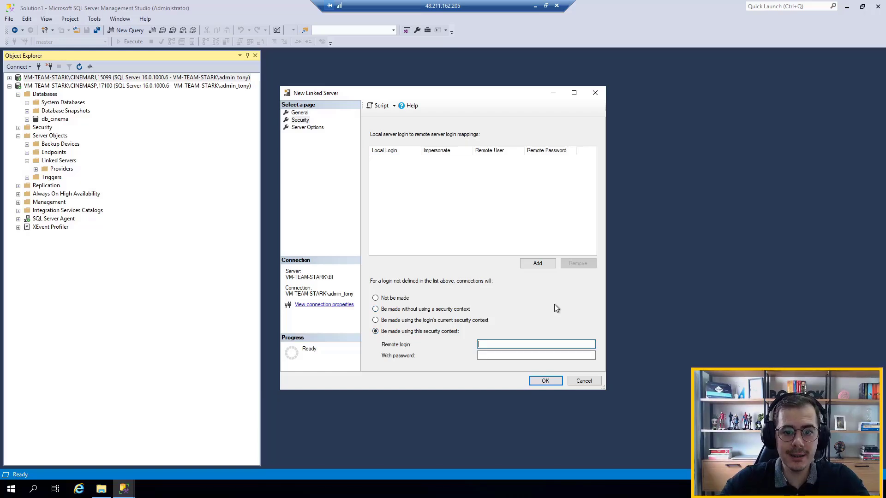
type("integracao")
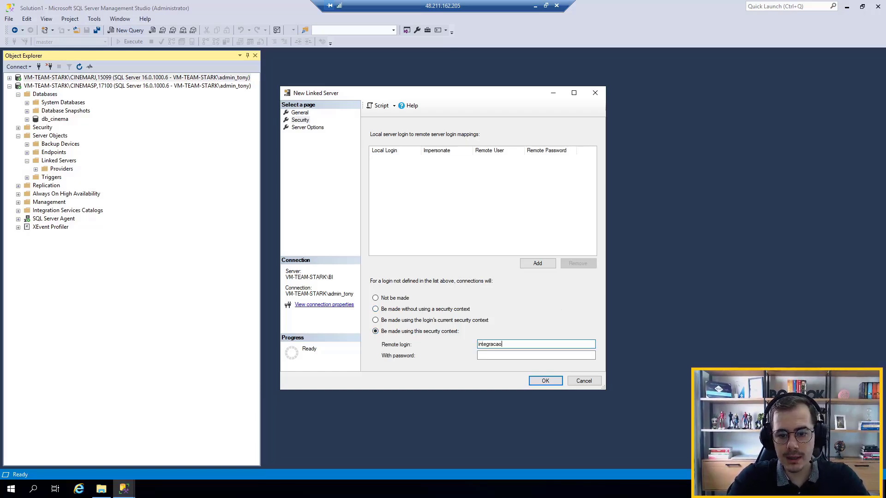
key("Tab")
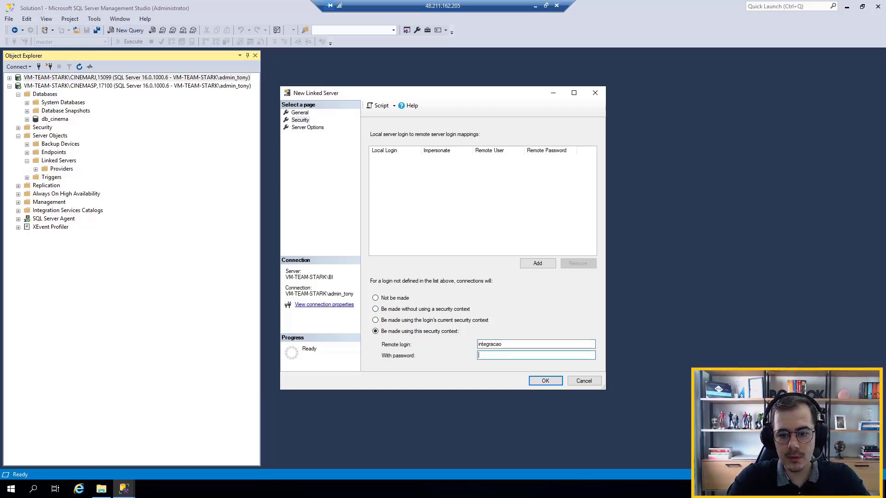
type("*****")
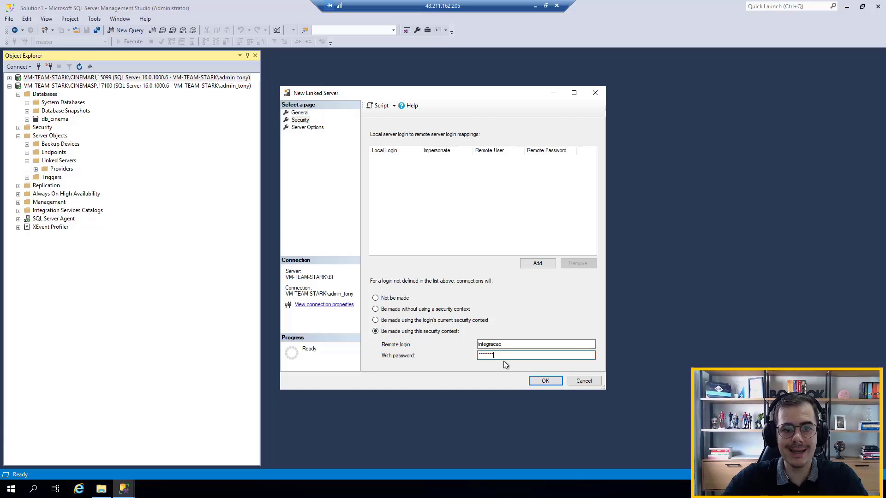
Set the server options RPC and RPC Out to True and create the linked server
left_click(297, 129)
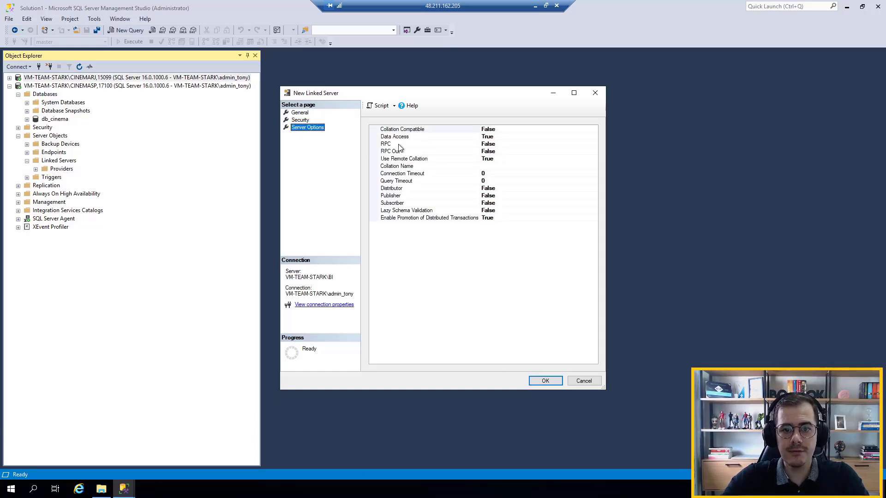
left_click(406, 147)
left_click(413, 152)
left_click(415, 144)
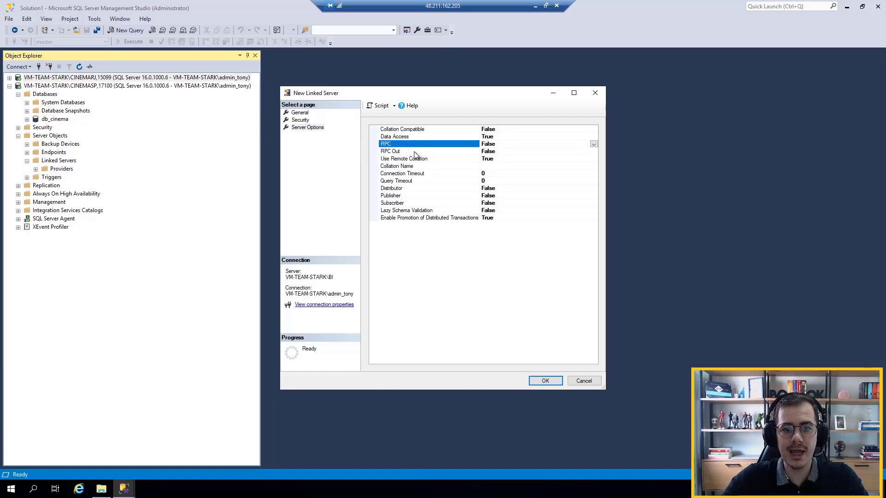
left_click(415, 151)
left_click(594, 144)
left_click(594, 144)
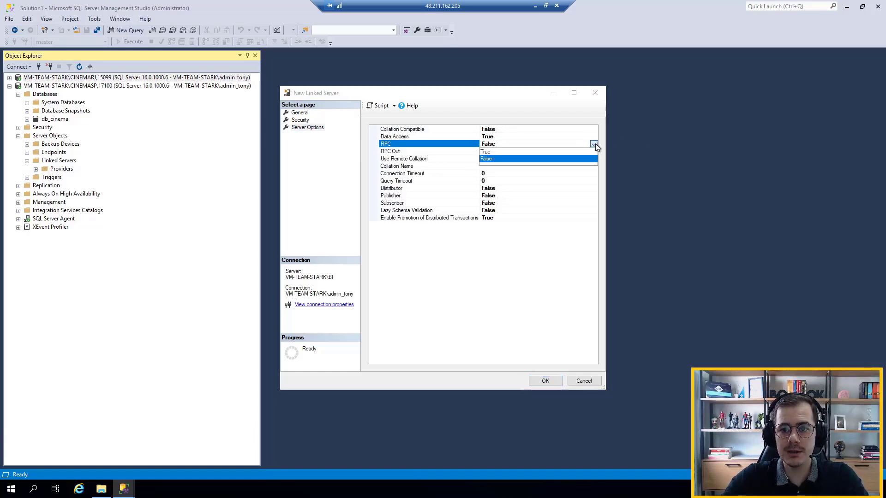
left_click(580, 152)
left_click(592, 151)
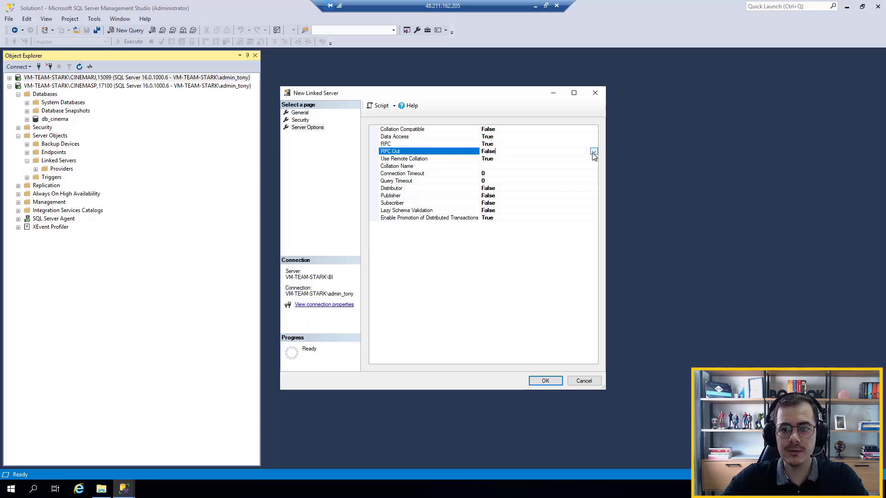
left_click(592, 152)
left_click(561, 158)
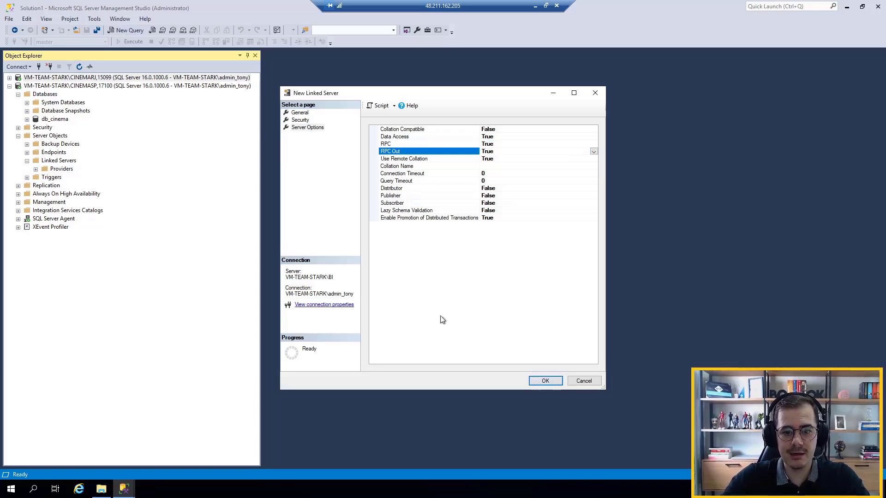
left_click(554, 380)
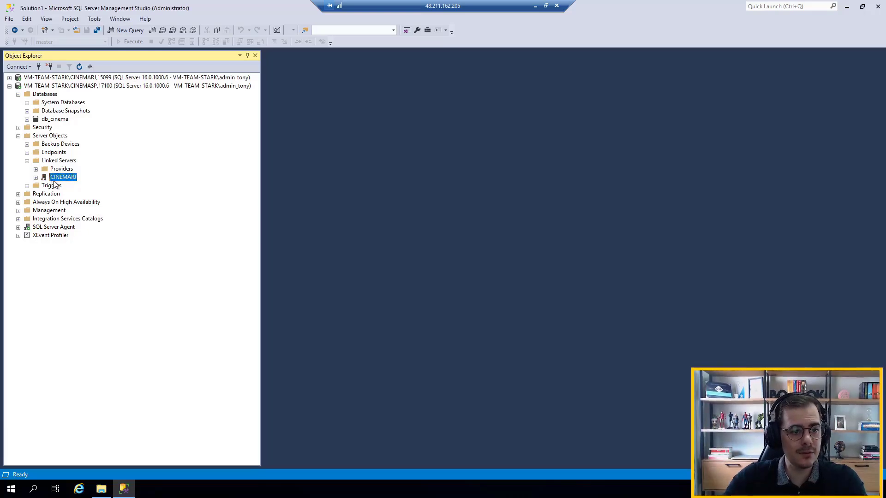
Examine the tables of the db_cinema catalog under the CINEMARJ linked server in the CINEMASP instance
left_click(18, 136)
left_click(46, 86)
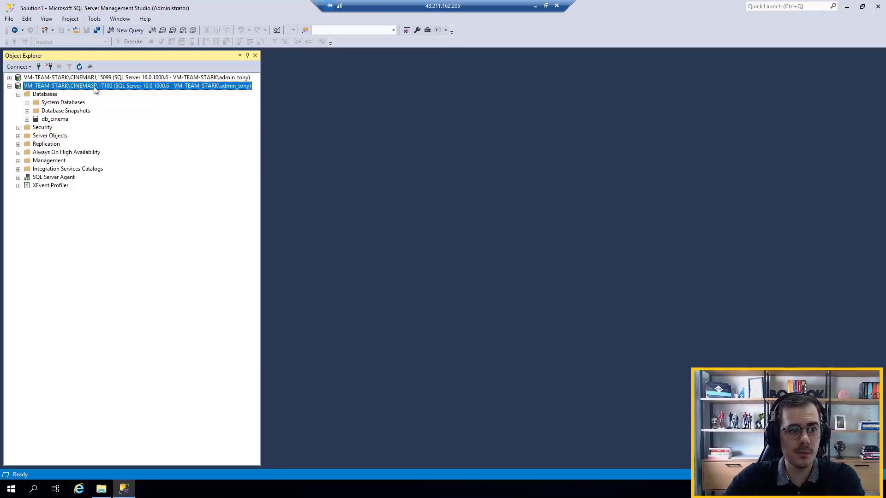
left_click(18, 136)
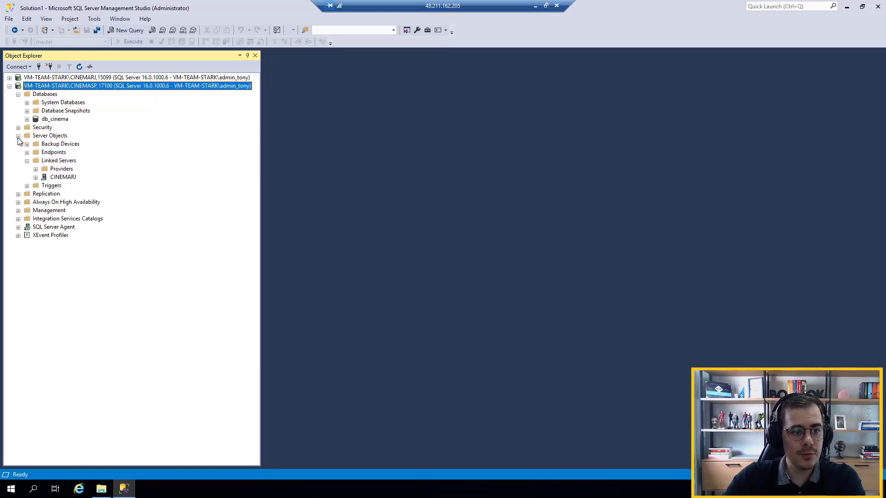
left_click(58, 178)
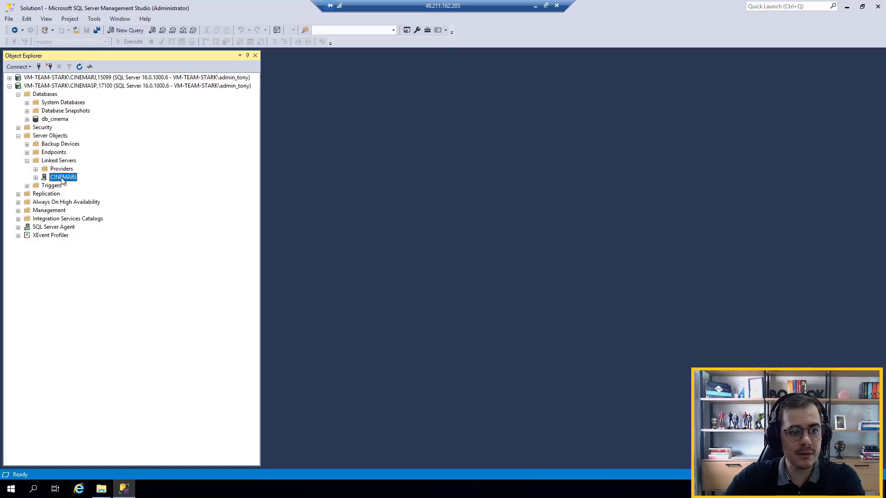
left_click(35, 178)
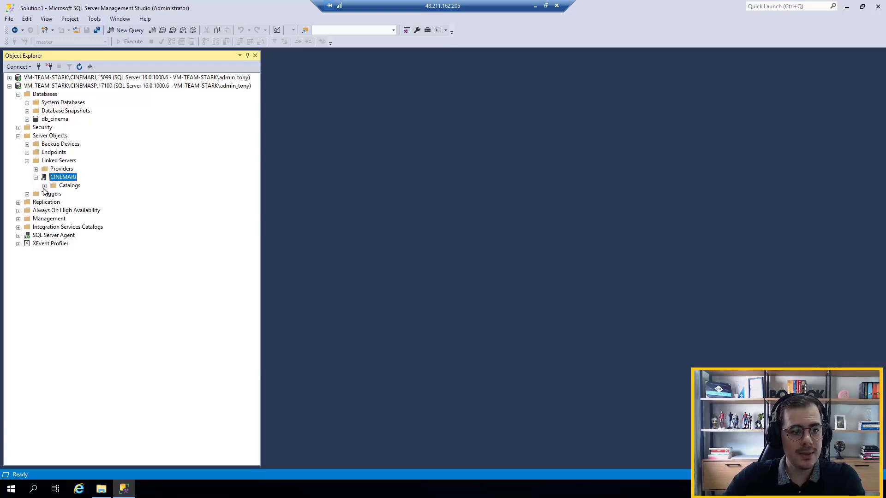
left_click(44, 186)
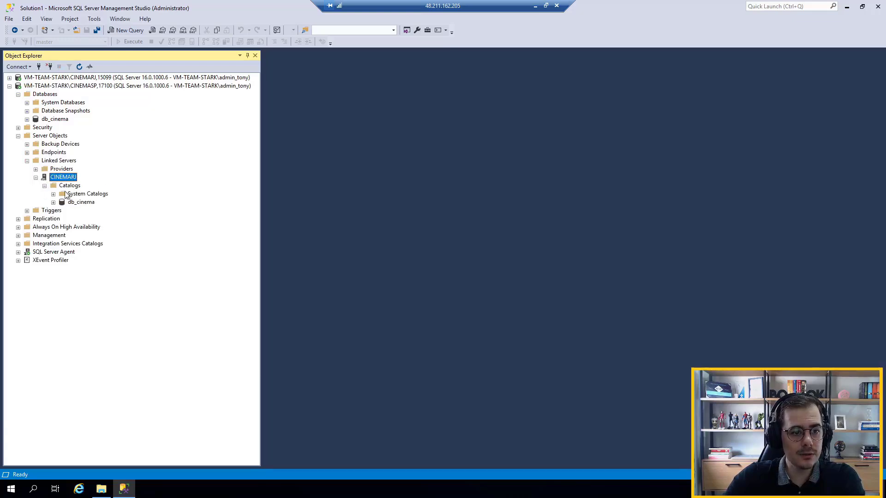
left_click(74, 203)
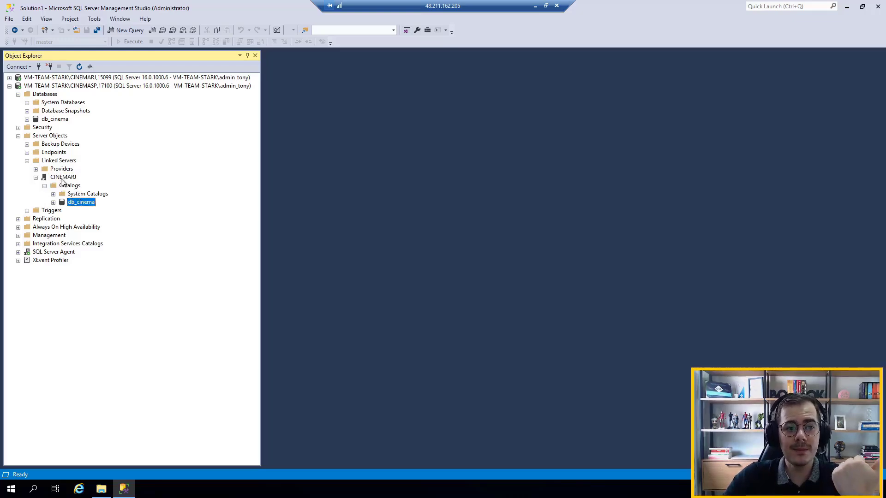
left_click(54, 203)
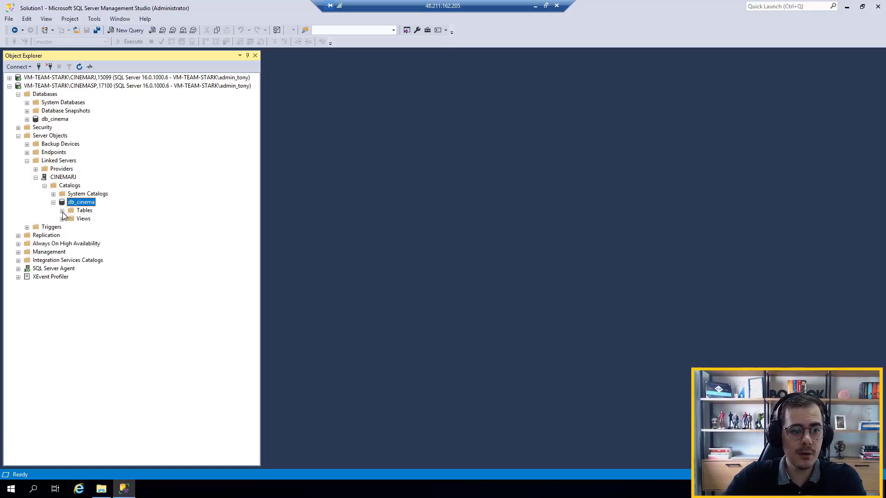
left_click(63, 211)
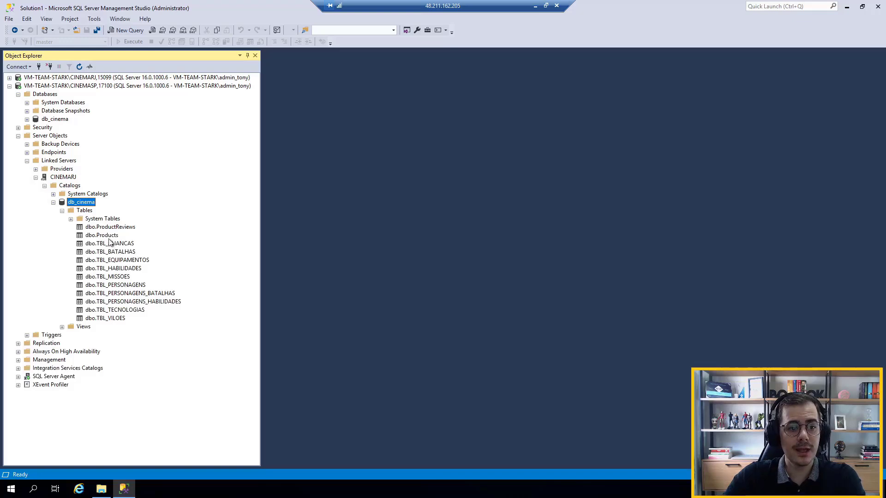
Compare the db_cinema tables on the CINEMARJ instance with those under the linked server, then collapse that instance
double_click(74, 78)
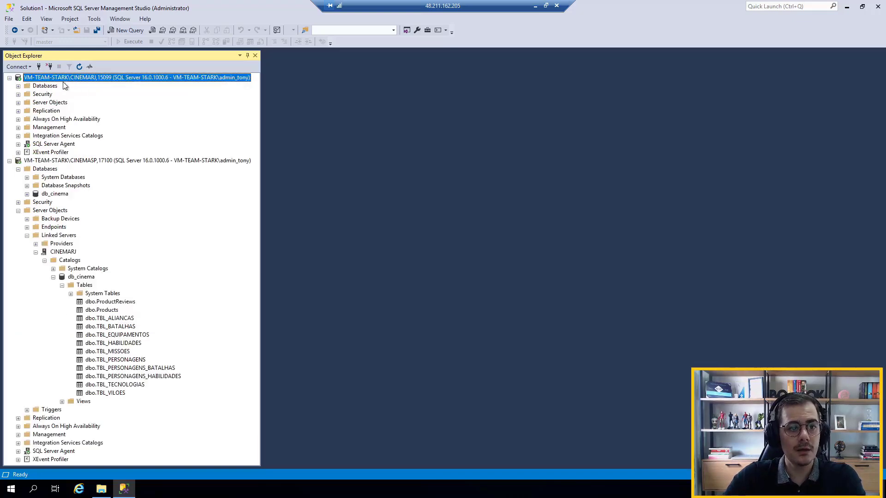
double_click(46, 86)
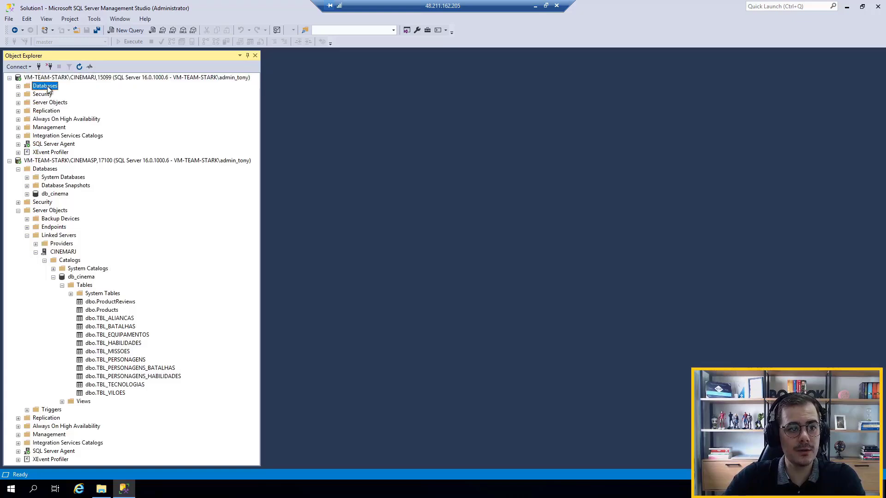
double_click(53, 112)
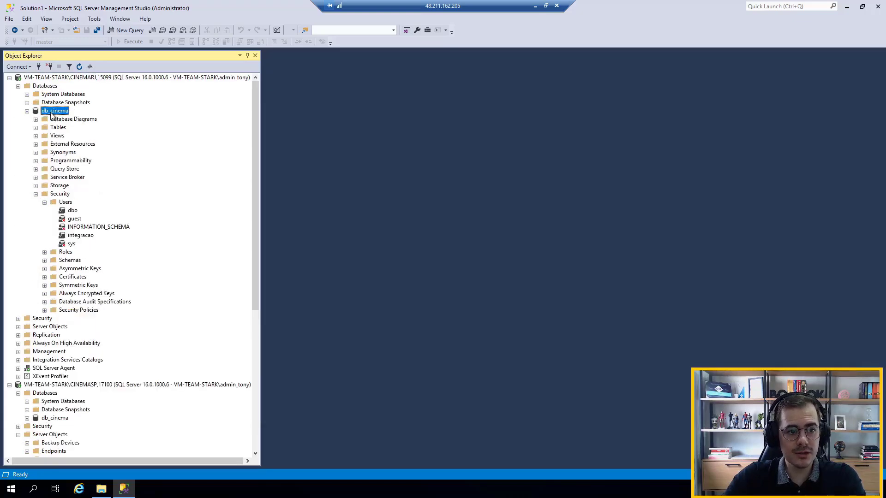
double_click(59, 194)
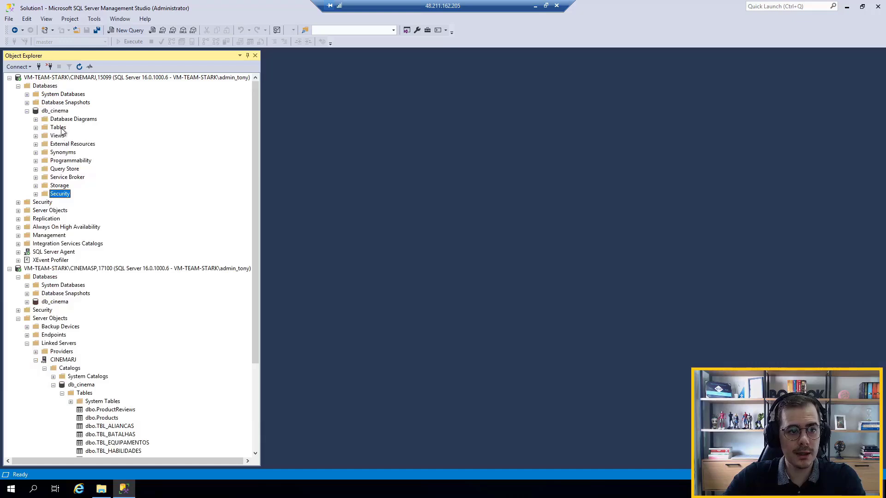
double_click(58, 128)
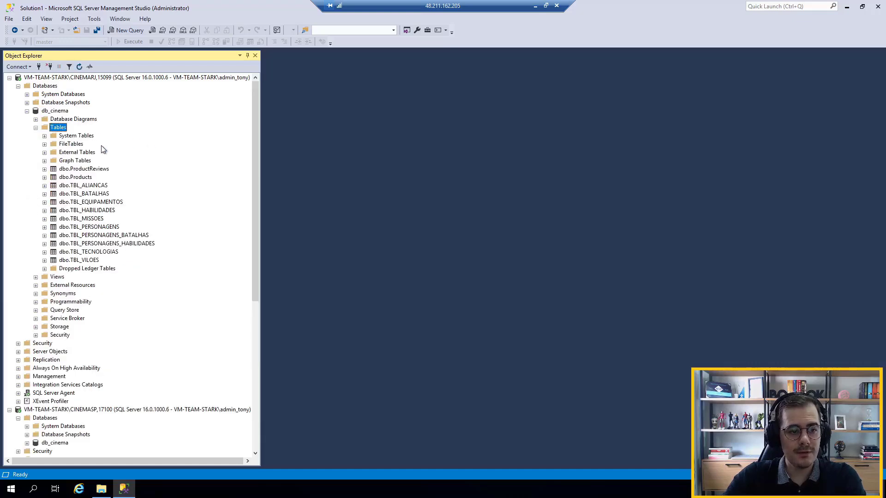
left_click_drag(252, 123, 252, 158)
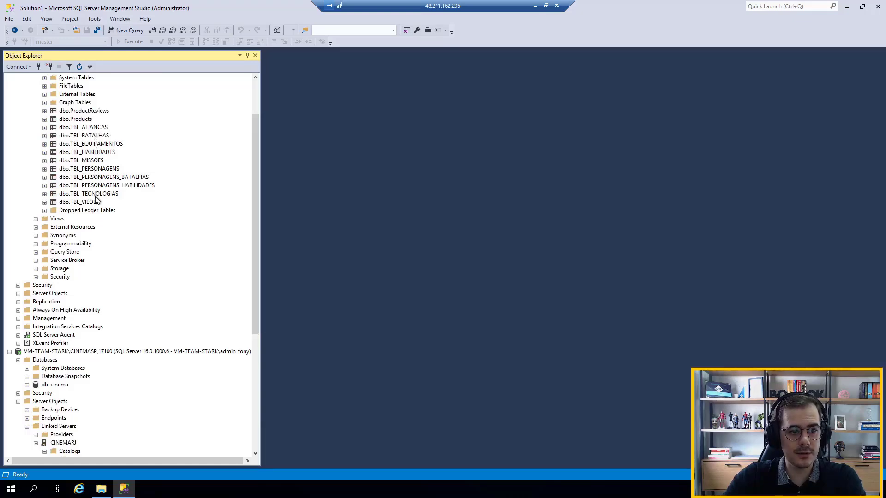
scroll(119, 170, "down", 1)
scroll(119, 175, "down", 7)
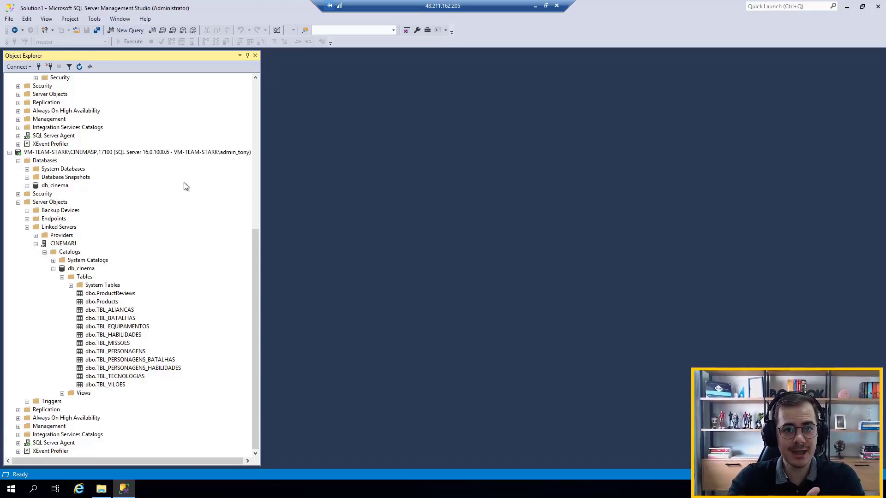
left_click(256, 131)
left_click(9, 77)
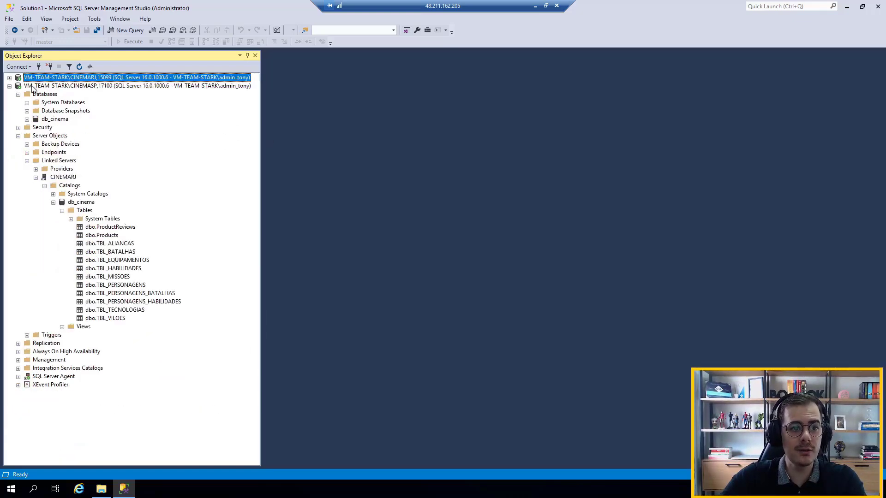
Open a new query on the CINEMASP instance and begin it with "select * from"
left_click(89, 86)
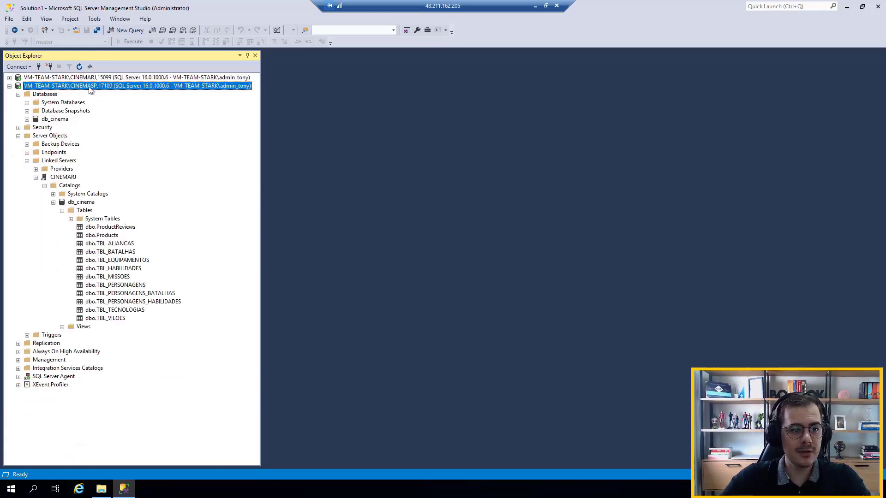
left_click(127, 31)
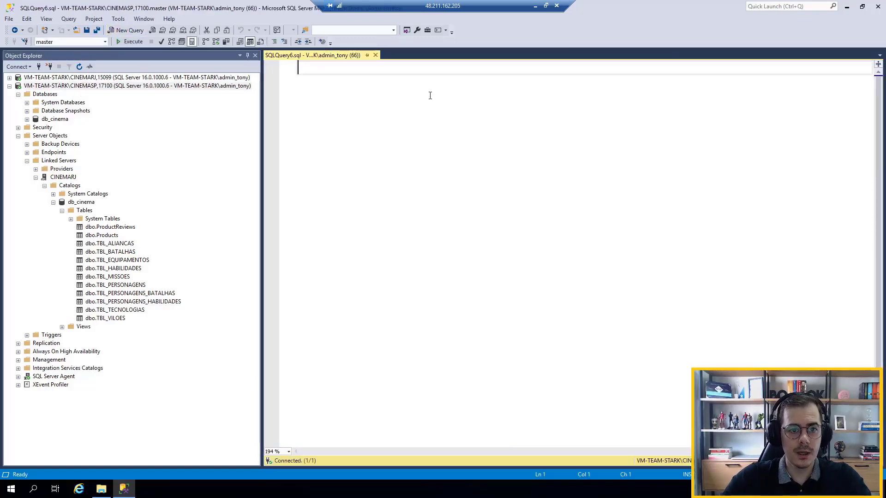
key("Caps_Lock")
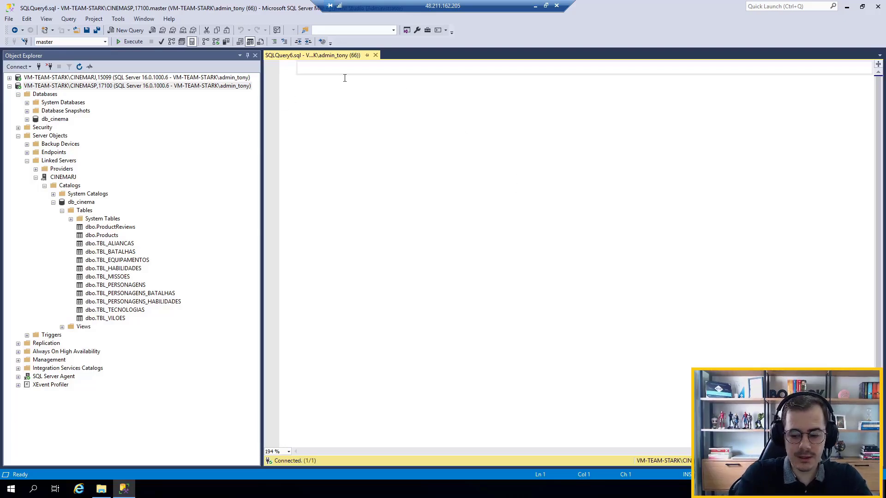
key("Caps_Lock")
type("select ")
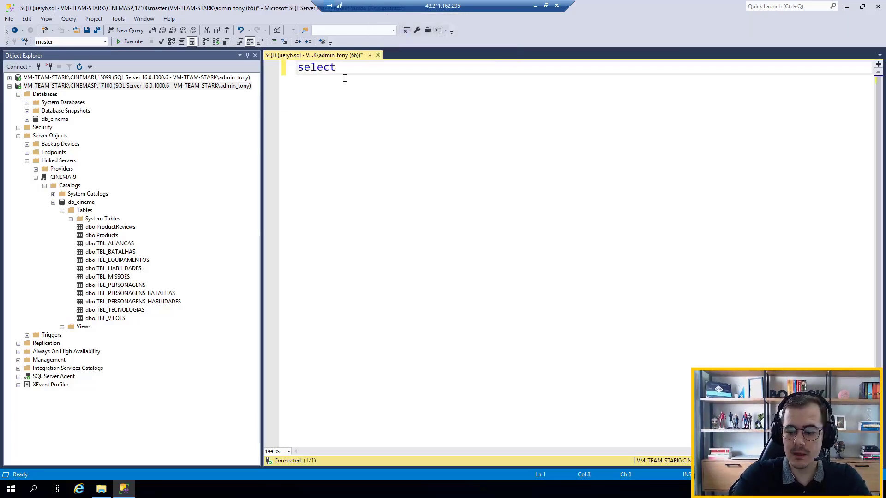
type("* from")
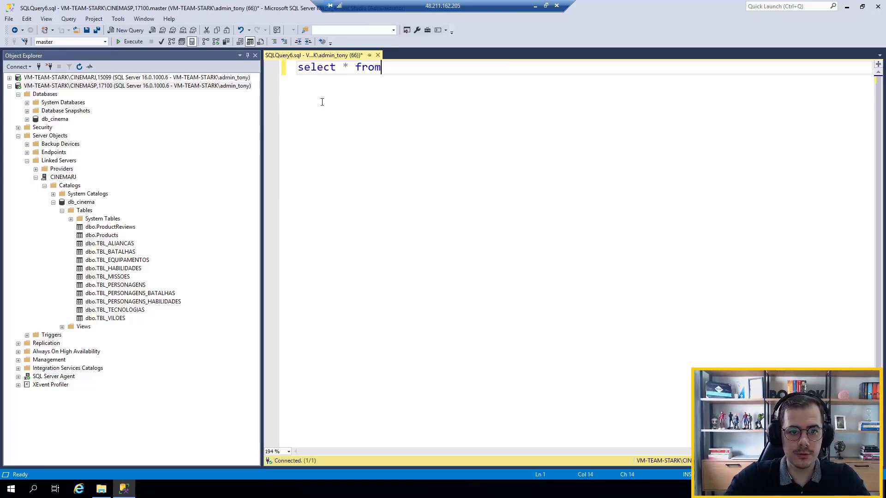
Narrow the Object Explorer pane and complete the query with the table name TBL_PERSONAGENS
left_click_drag(232, 111, 151, 118)
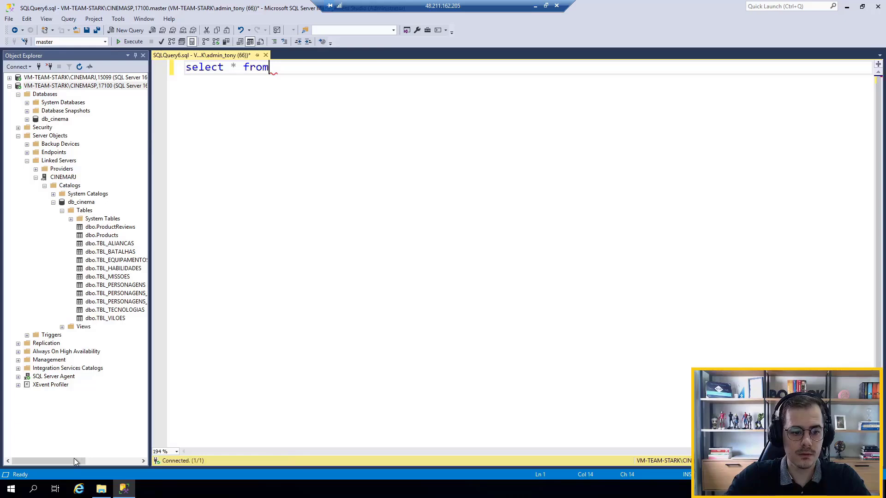
left_click_drag(74, 458, 100, 464)
left_click(300, 66)
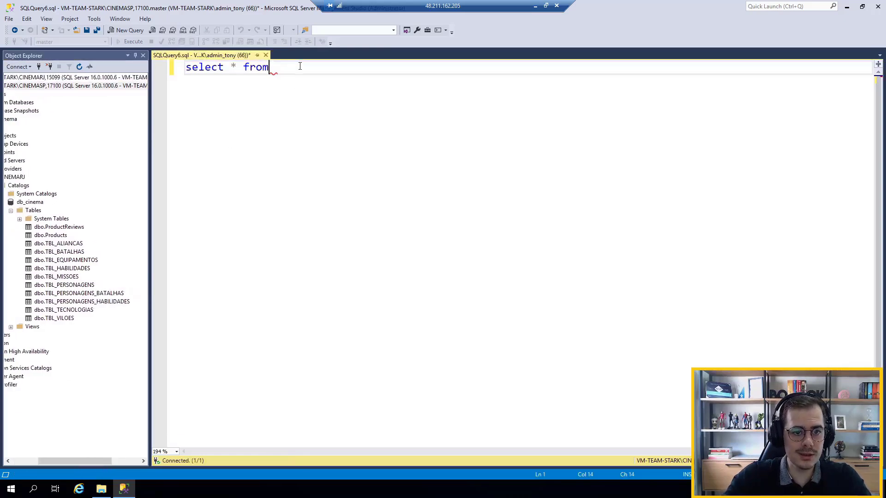
key("Caps_Lock")
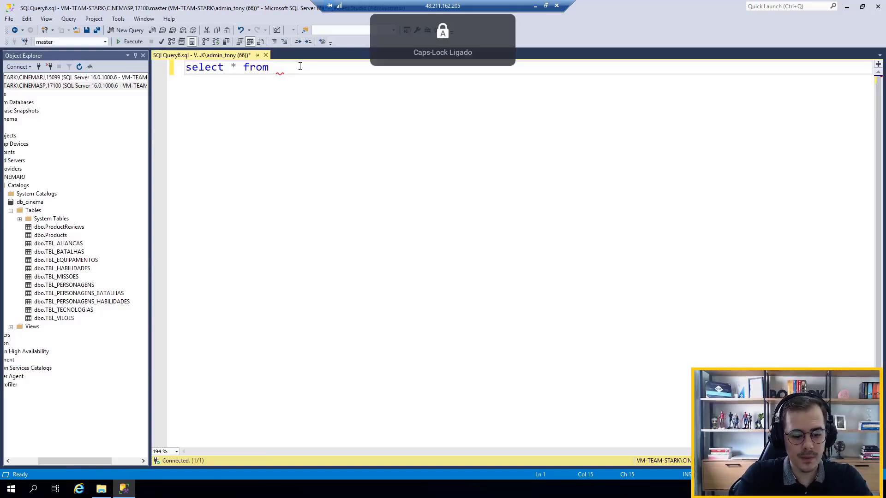
type("T")
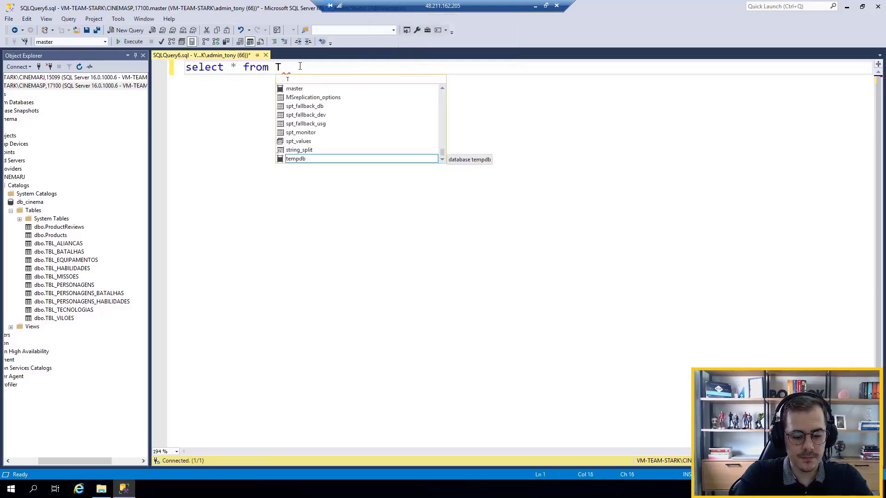
type("BL")
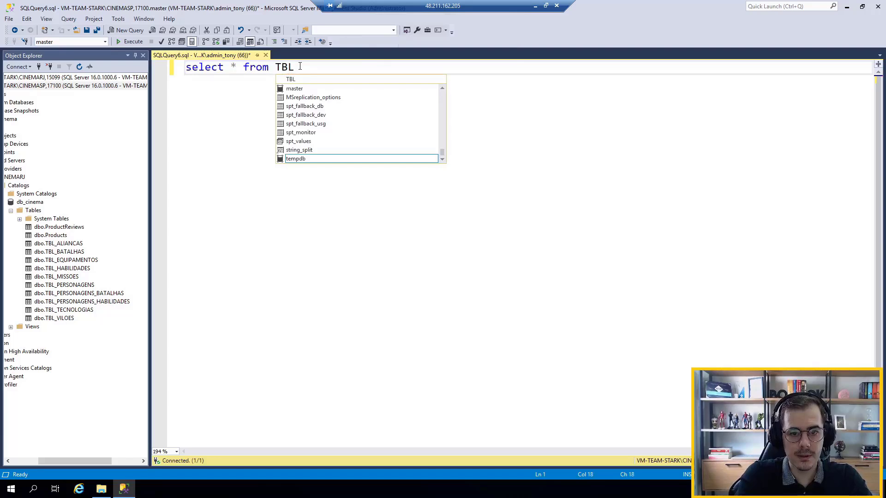
type("_PERSONAGENS")
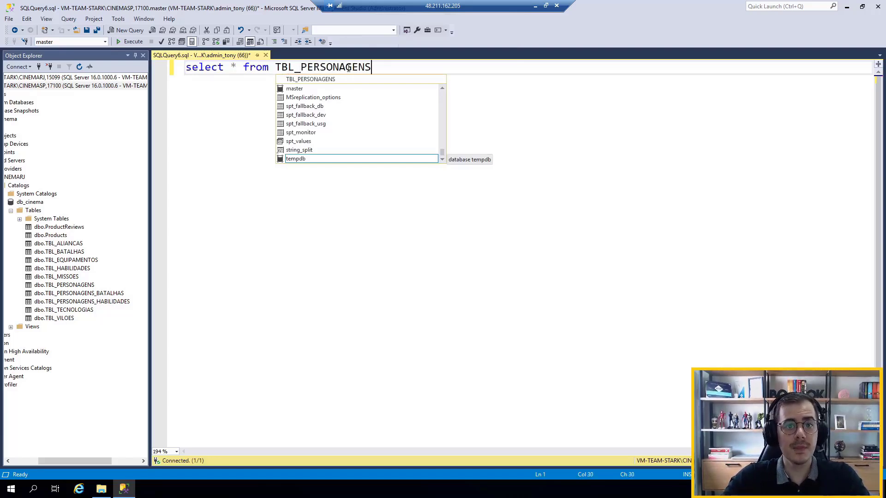
left_click(378, 68)
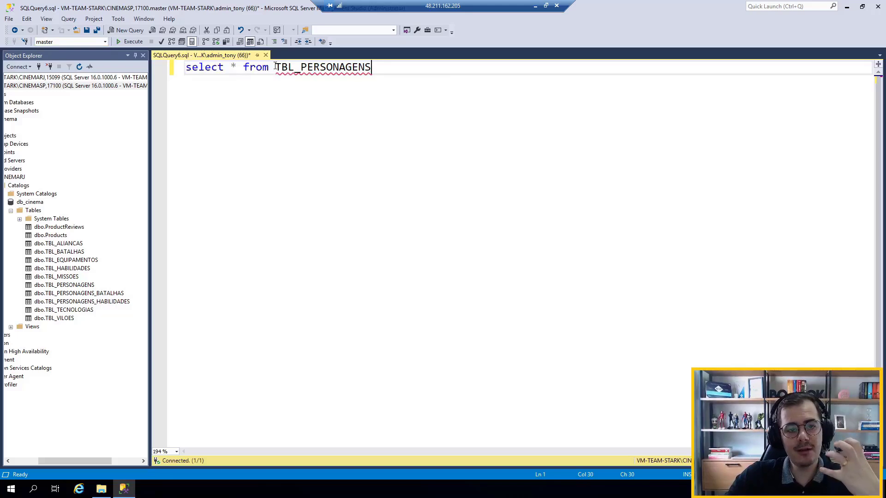
Examine the CINEMARJ linked server's hierarchy, from server name through the db_cinema catalog to its tables, for the parts qualifying TBL_PERSONAGENS
key("shift+Left")
key("shift+Left")
key("shift+Left")
key("shift+Left")
key("shift+Left")
key("shift+Left")
key("shift+Left")
key("shift+Left")
key("shift+Left")
key("shift+Left")
key("shift+Left")
key("shift+Left")
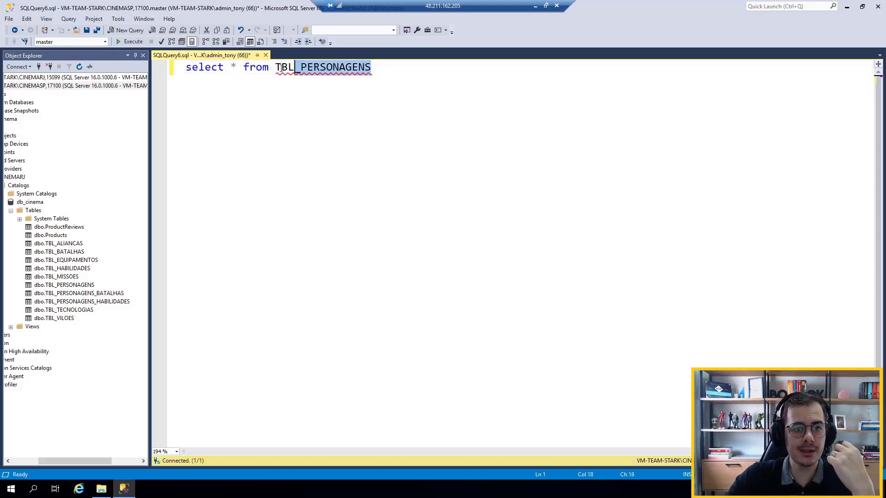
key("shift+Left")
key("shift+Left")
key("shift+Left")
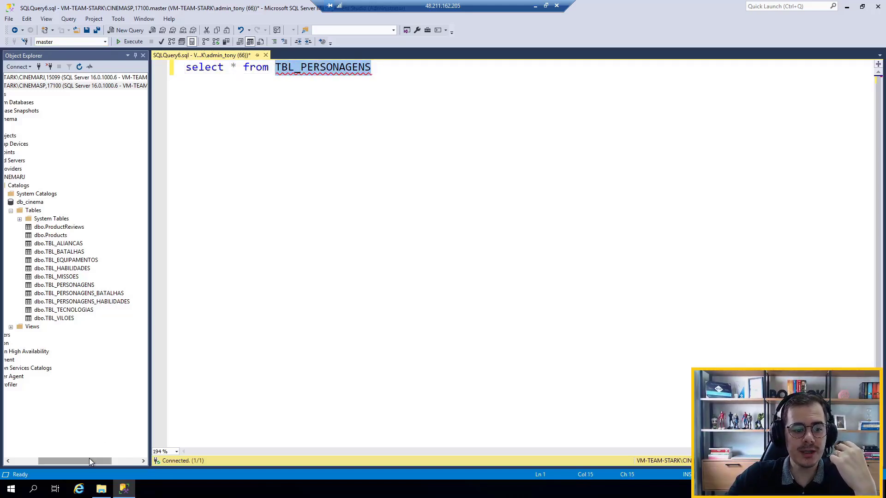
left_click_drag(90, 459, 80, 457)
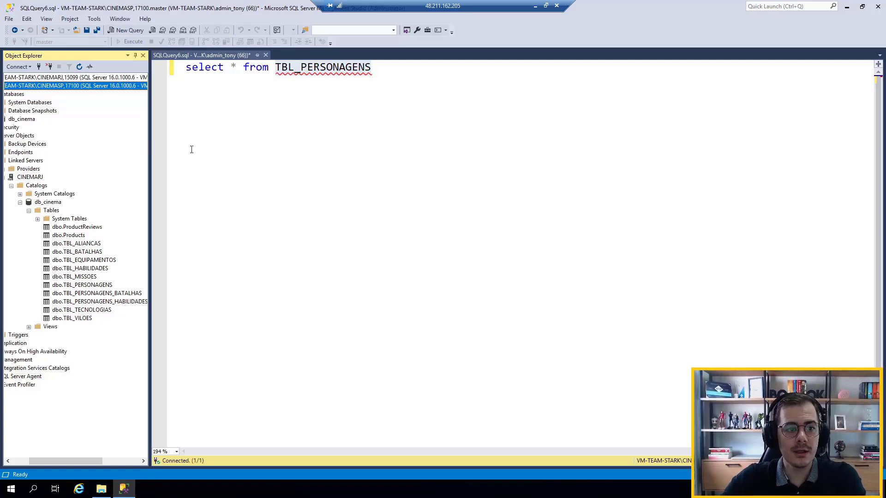
left_click_drag(85, 461, 78, 461)
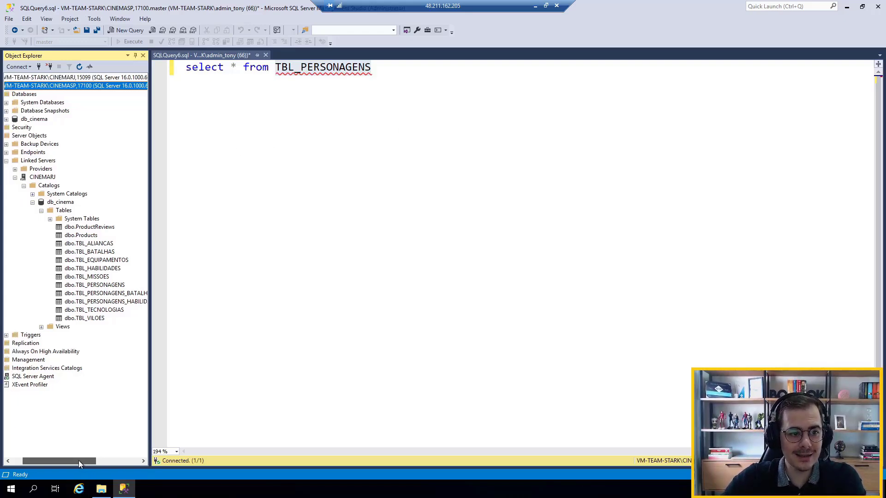
left_click(42, 179)
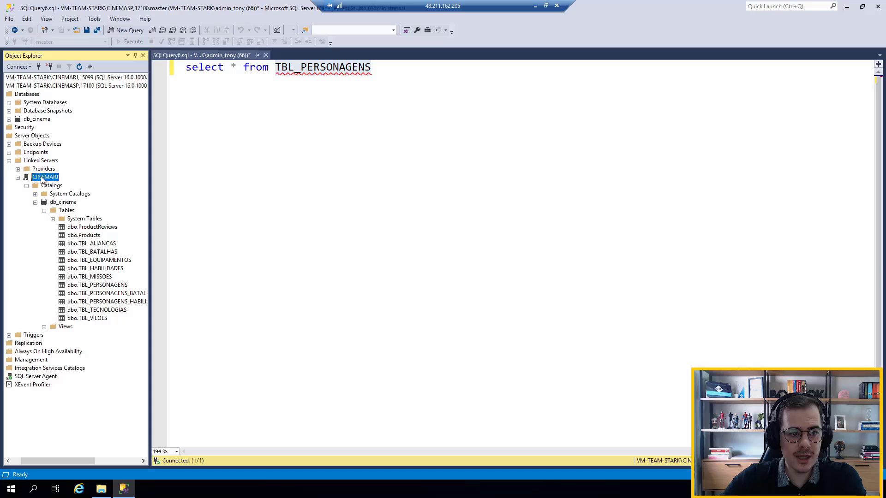
left_click(60, 204)
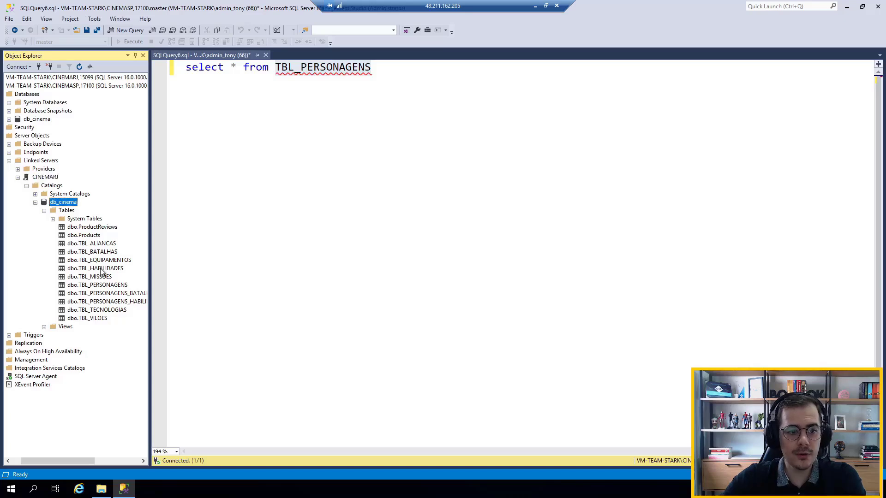
left_click(104, 294)
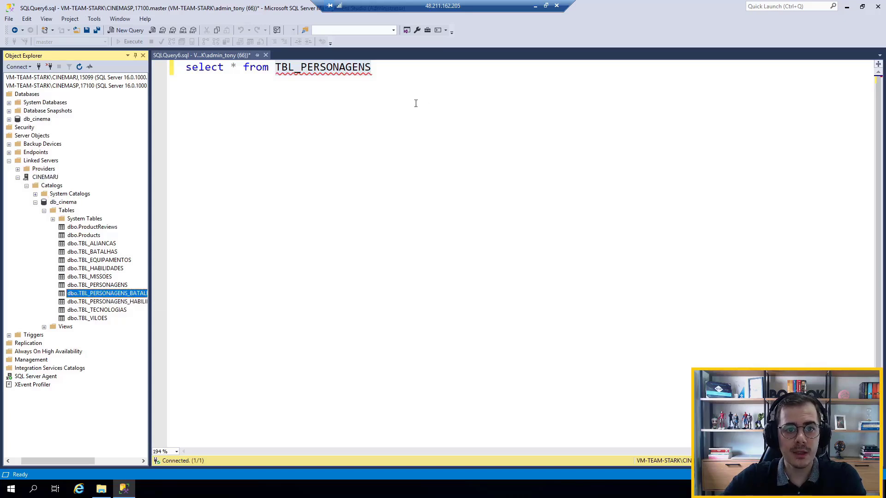
Qualify the table name in the query with the linked server, database and schema prefix CINEMARJ.DB_CINEMA.DBO
left_click(275, 67)
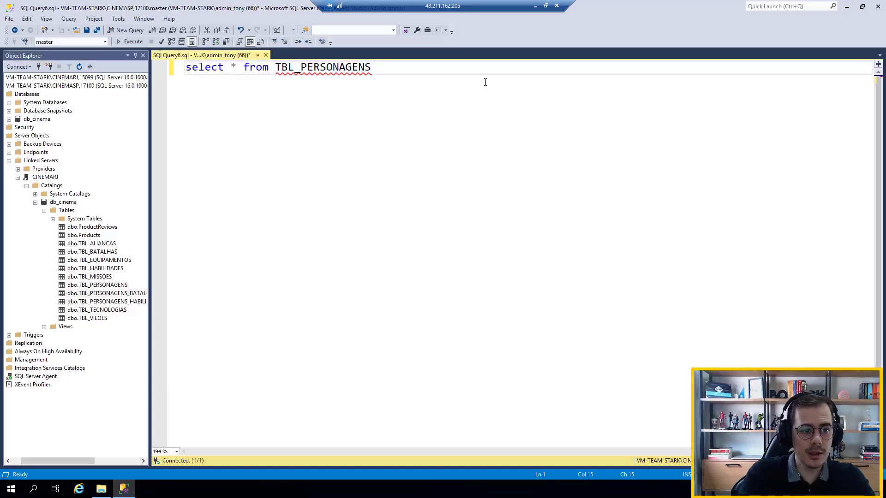
type("CINEMARJ")
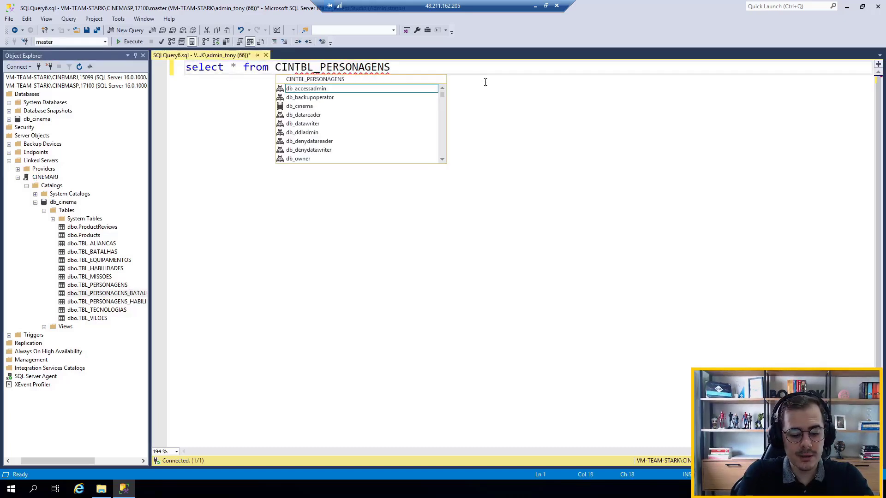
type(".")
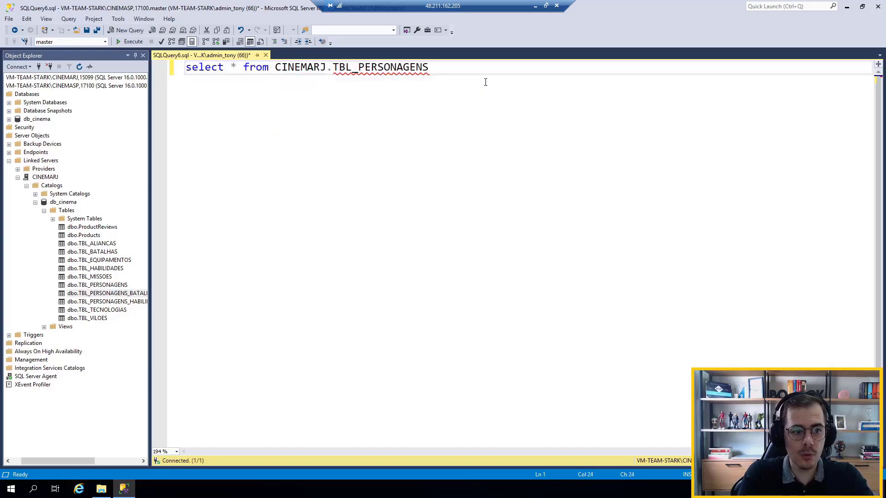
type("DB_")
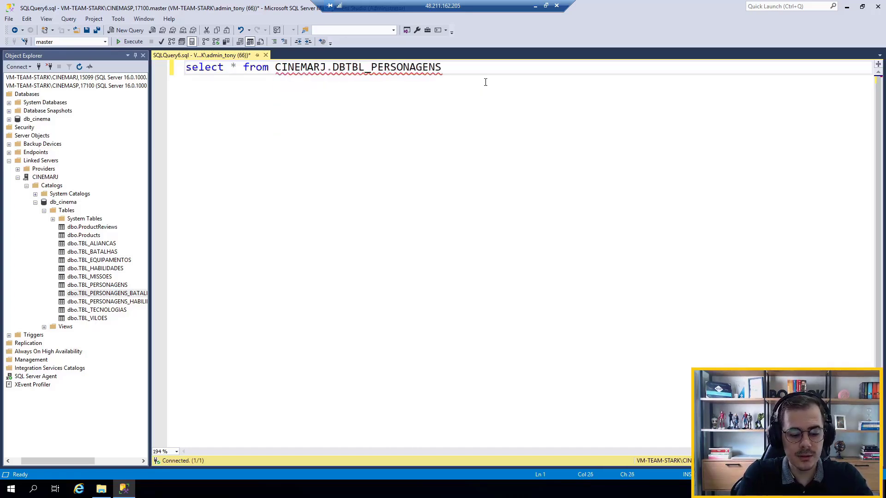
type("CINEMA.D")
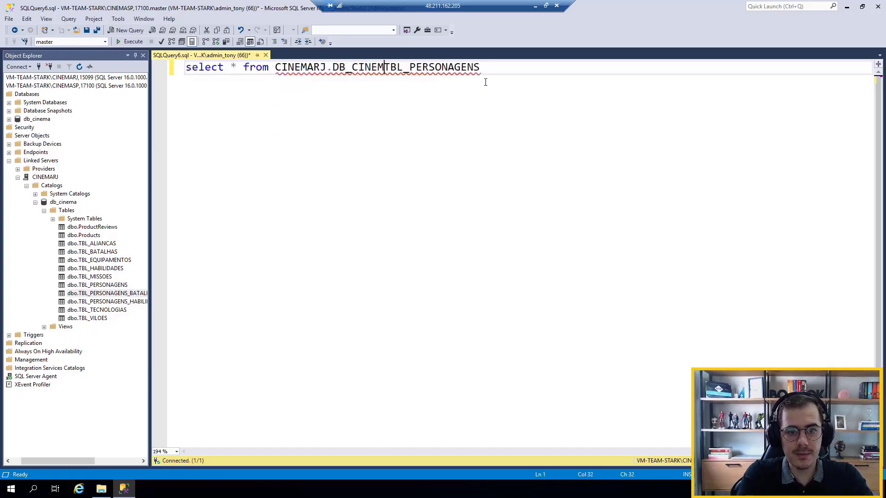
type("BO")
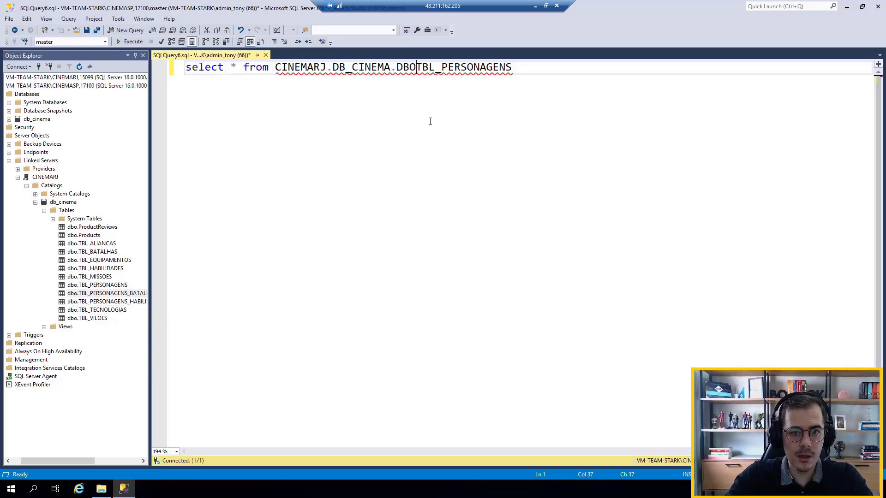
type(".")
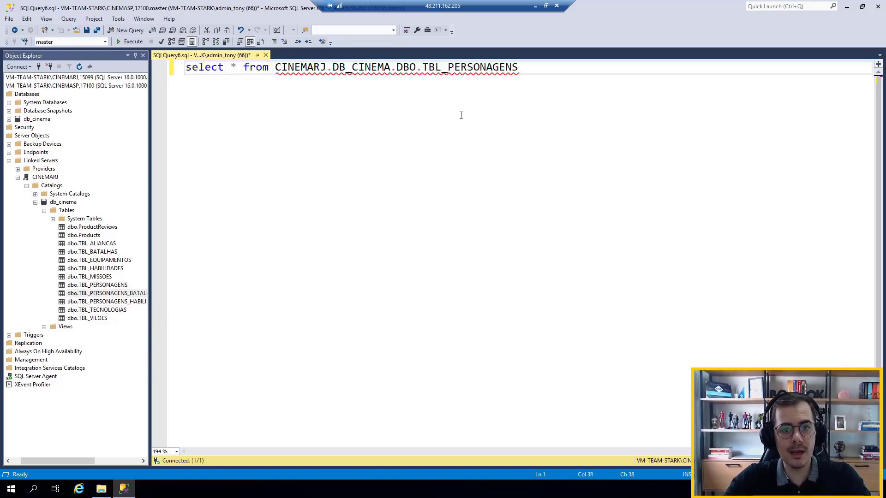
key("Right")
key("Right")
key("Right")
key("Right")
key("Right")
key("Right")
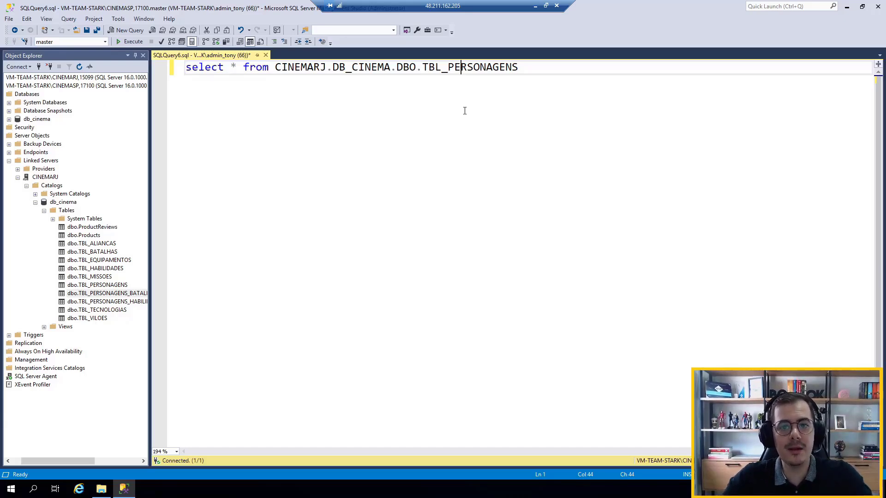
Run the select query against CINEMARJ.DB_CINEMA.DBO.TBL_PERSONAGENS
left_click_drag(544, 72, 176, 70)
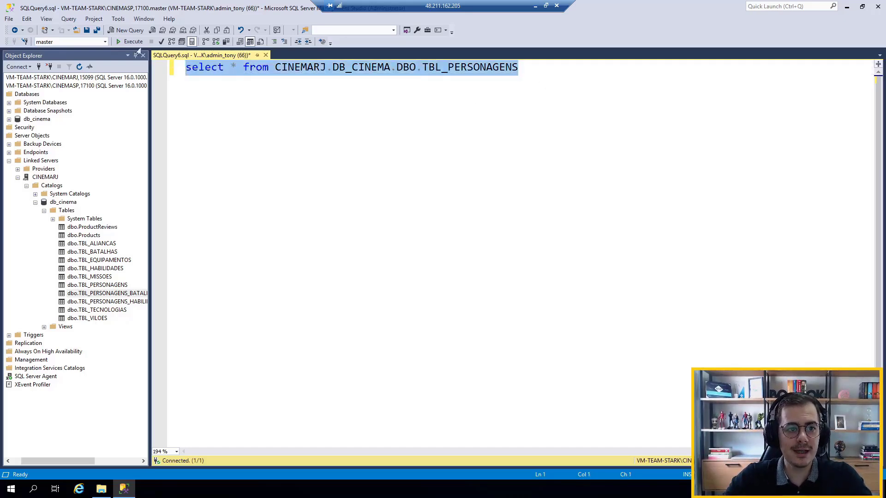
left_click(134, 41)
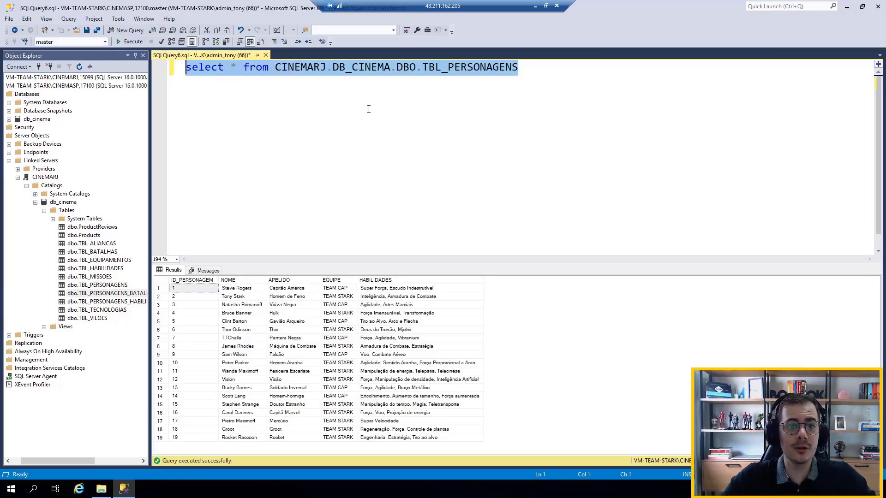
left_click(591, 70)
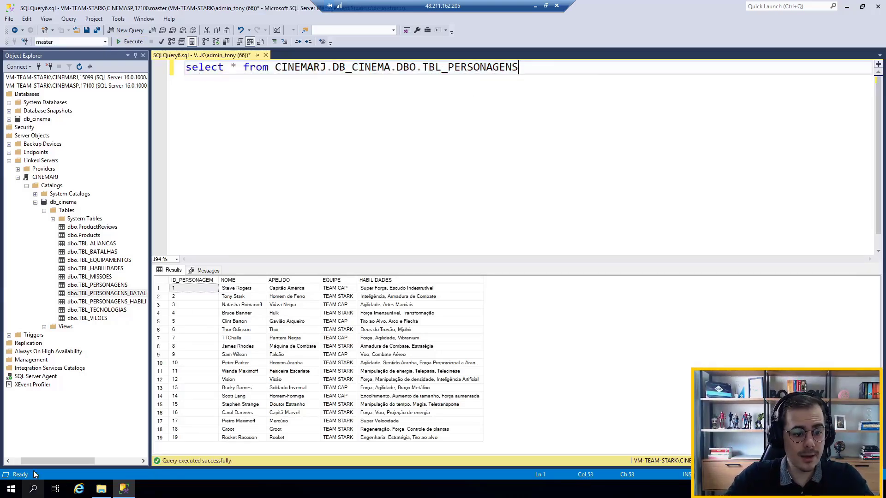
Expand the local db_cinema database on the CINEMASP instance and locate its dbo.TBL_PERSONAGENS table
left_click_drag(40, 462, 24, 462)
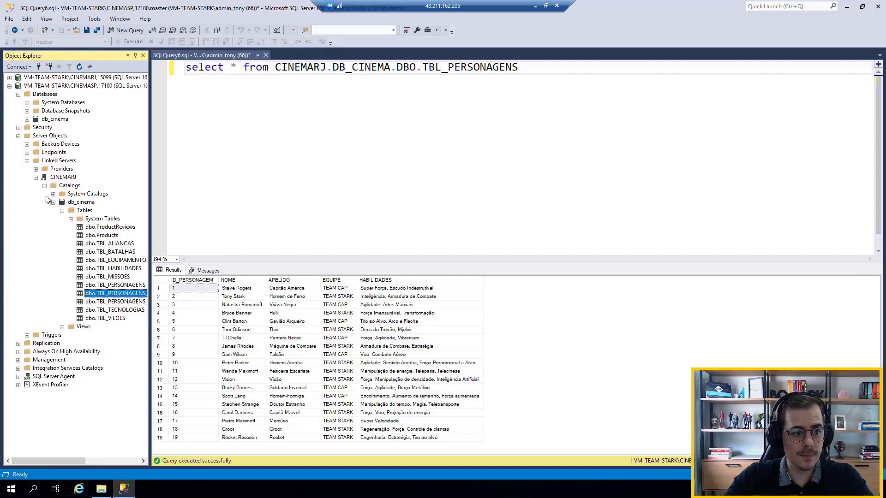
left_click(27, 120)
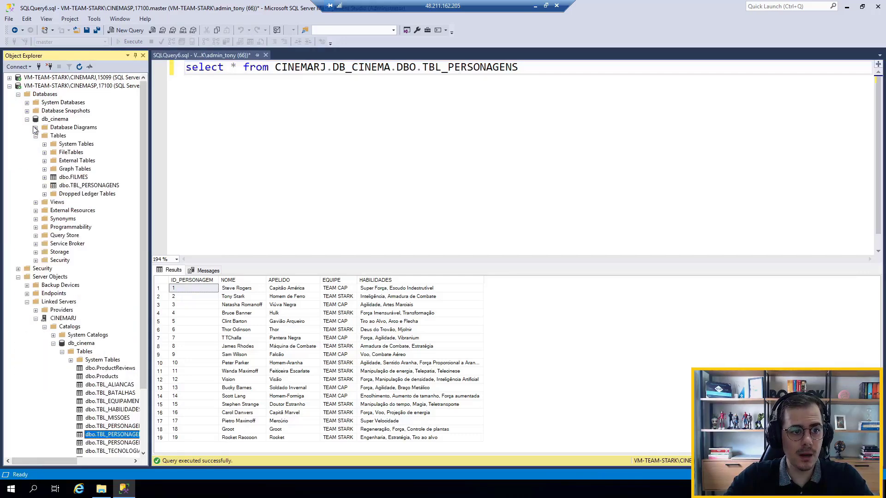
left_click(91, 187)
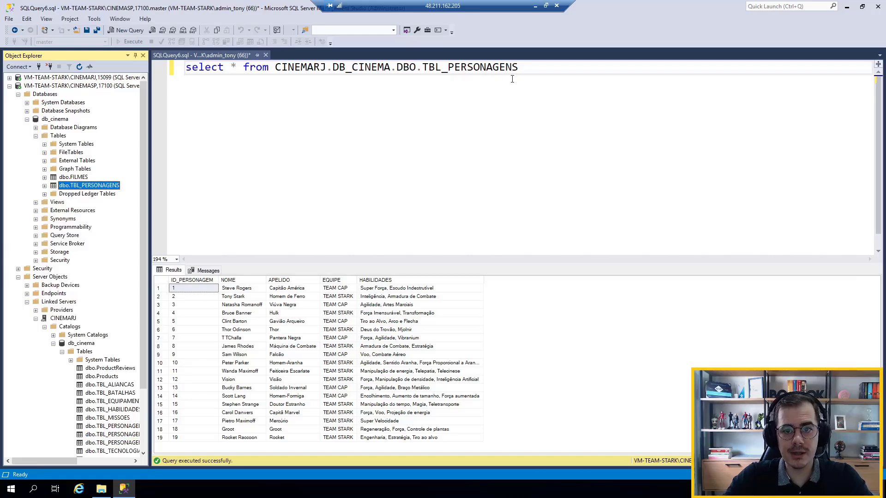
Duplicate the query above the original and remove the CINEMARJ.DB_CINEMA.DBO. prefix from the copy so it reads the local TBL_PERSONAGENS
left_click_drag(520, 68, 178, 54)
key("ctrl+c")
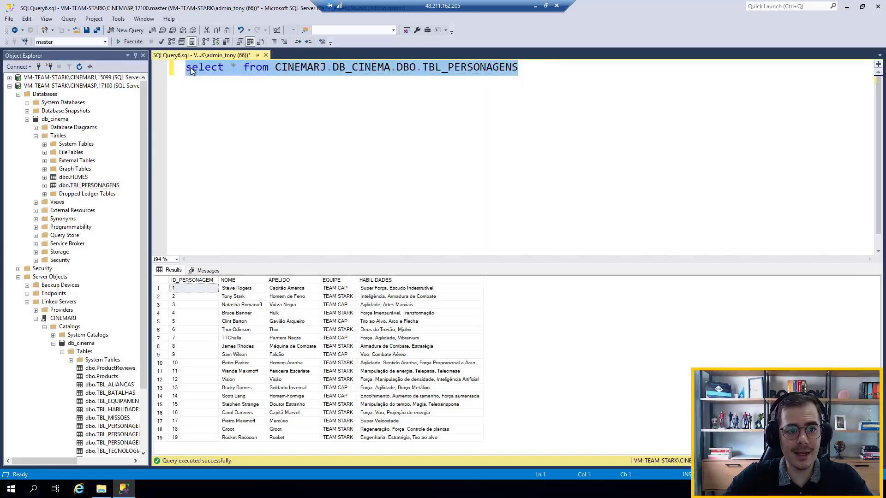
left_click(189, 69)
key("Return")
key("Return")
left_click(189, 69)
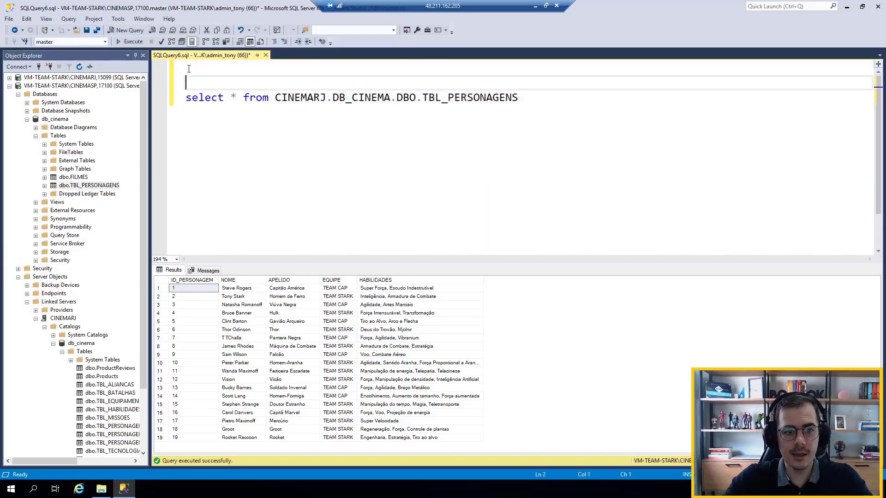
key("ctrl+v")
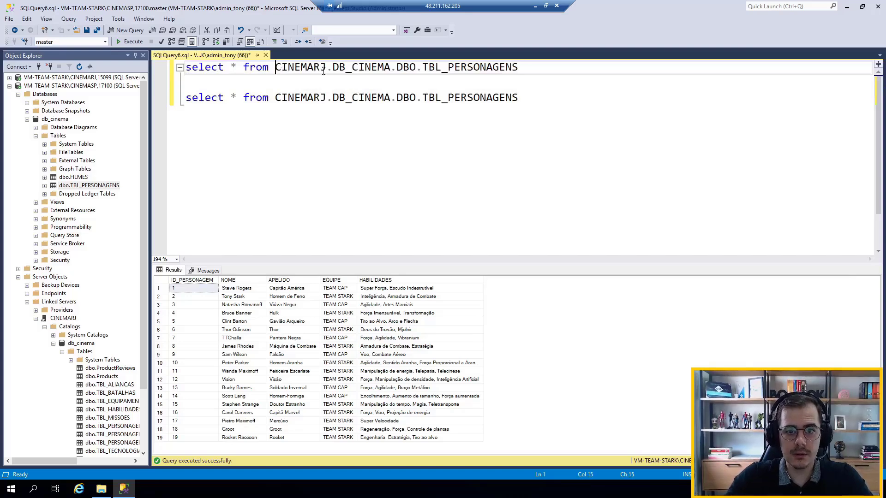
left_click_drag(276, 69, 422, 70)
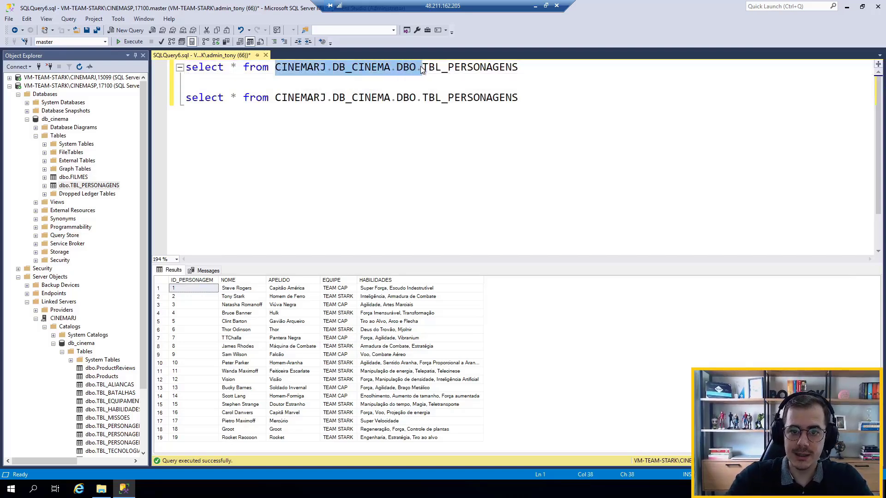
key("Delete")
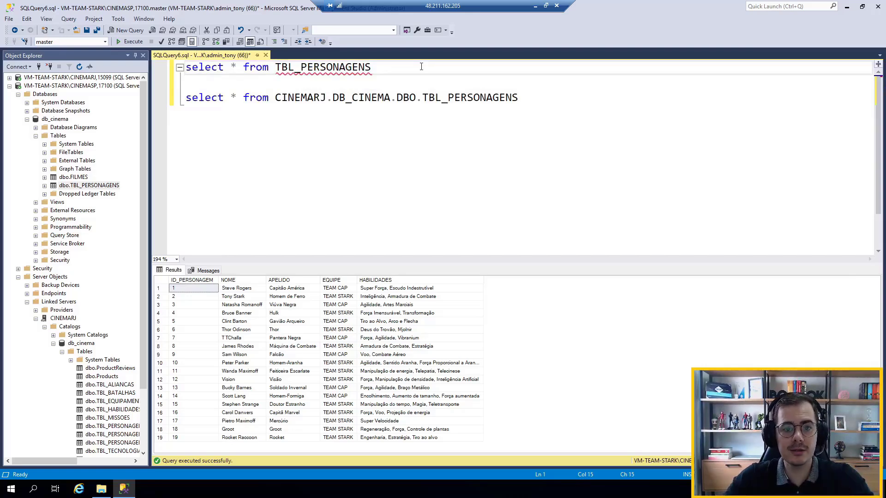
Switch the query's database context to db_cinema and run only the select on the local TBL_PERSONAGENS
left_click(422, 67)
key("shift+Home")
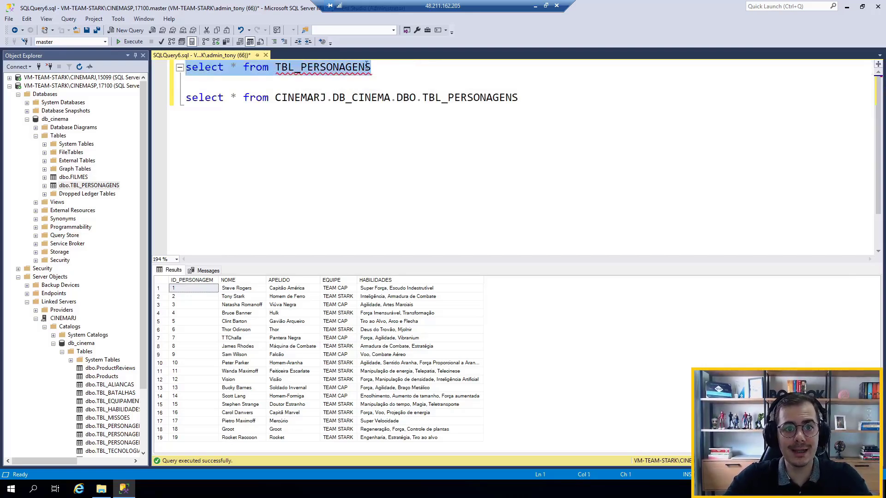
left_click(105, 42)
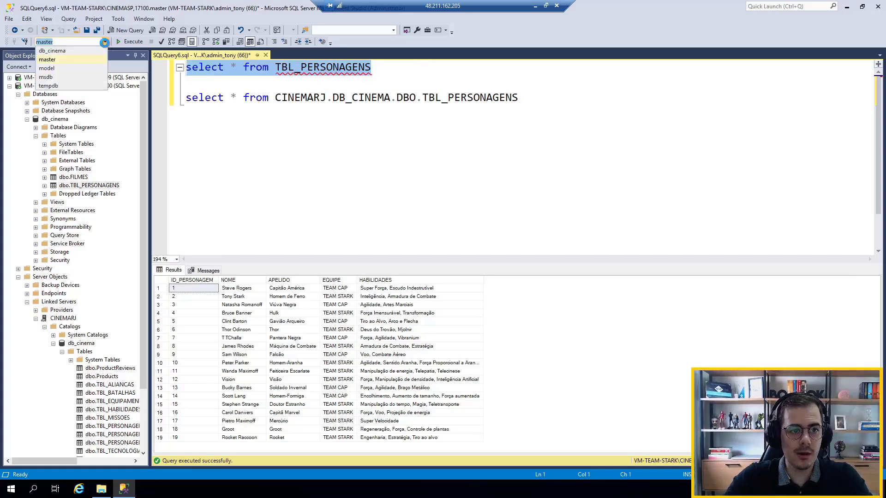
left_click(81, 50)
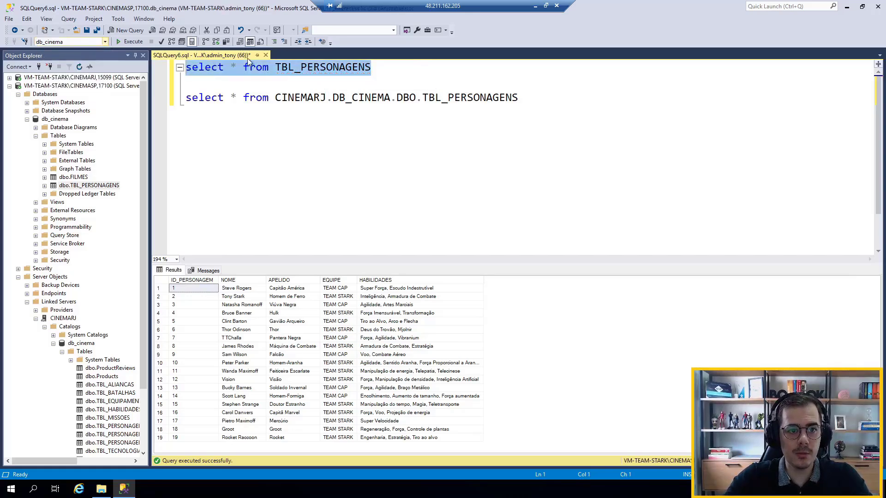
left_click(130, 42)
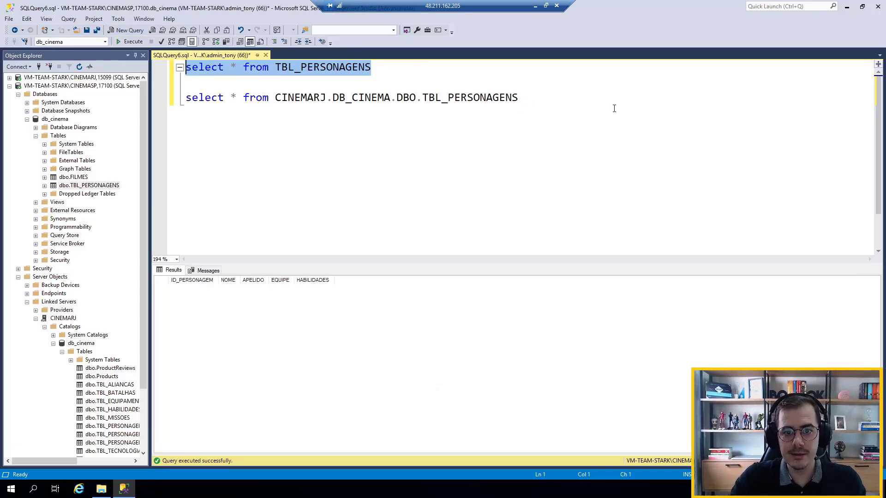
Run the local and the CINEMARJ select statements together
left_click_drag(608, 107, 171, 54)
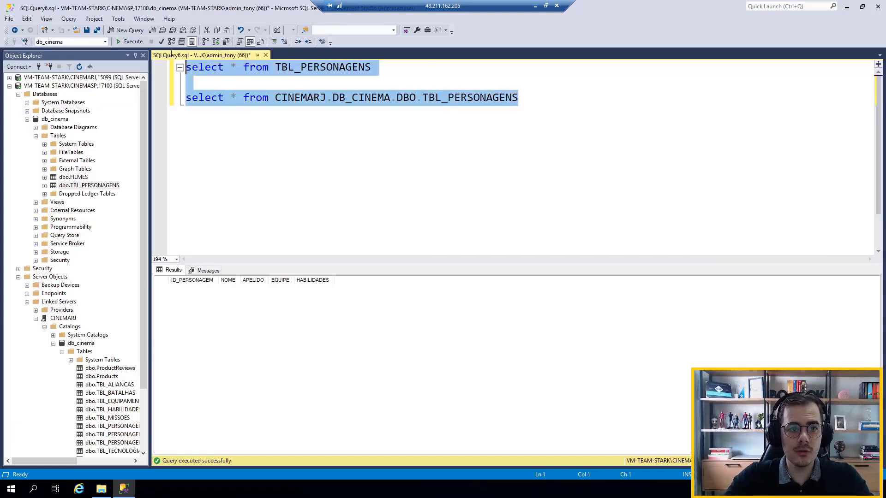
left_click(134, 42)
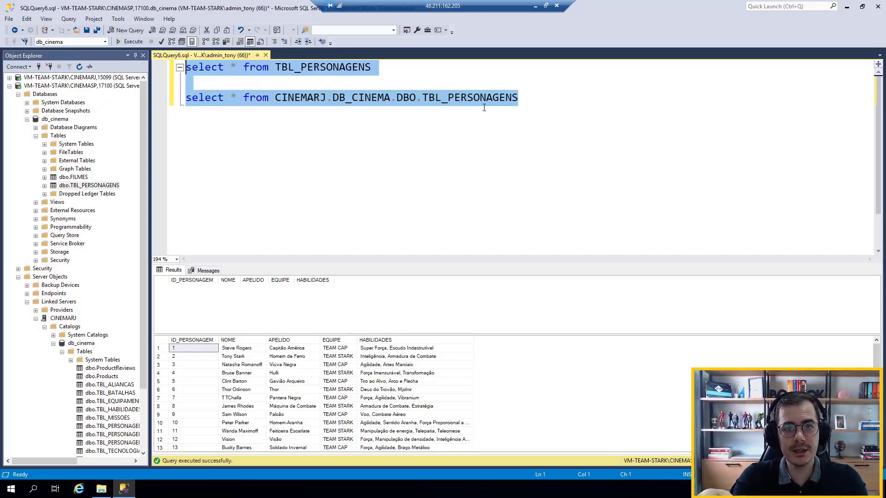
Add an INSERT INTO TBL_PERSONAGENS line directly above the select from CINEMARJ.DB_CINEMA.DBO.TBL_PERSONAGENS
left_click(506, 86)
key("Return")
key("Return")
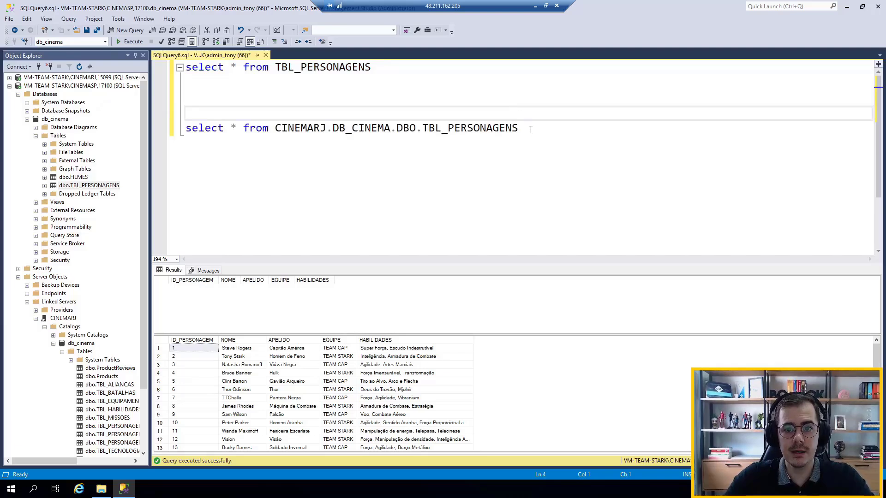
left_click_drag(530, 129, 185, 130)
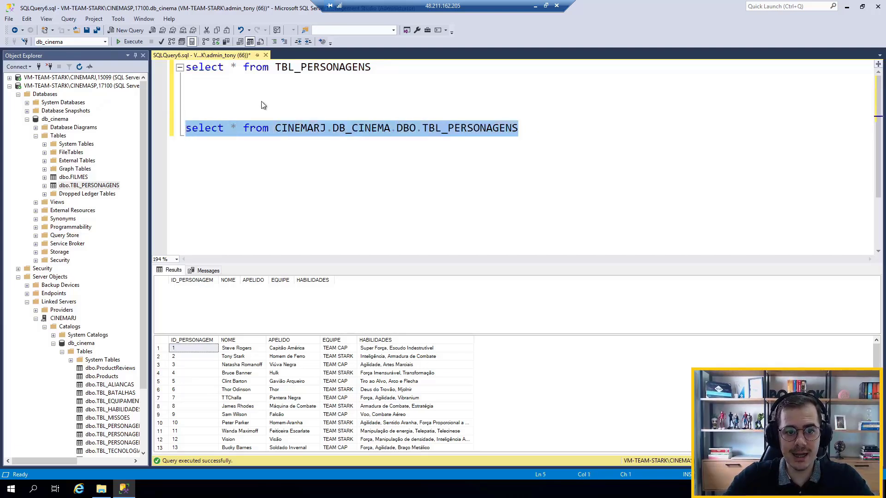
double_click(286, 69)
key("ctrl+c")
left_click(227, 114)
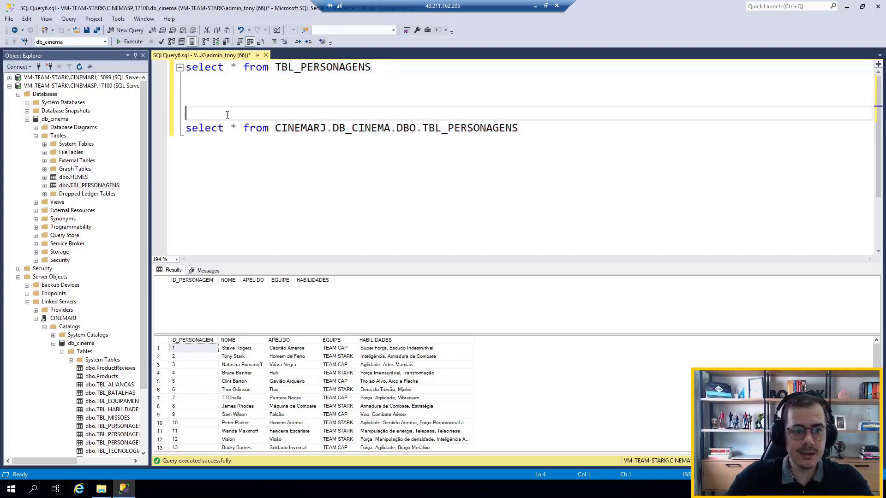
type("INSERT INTO")
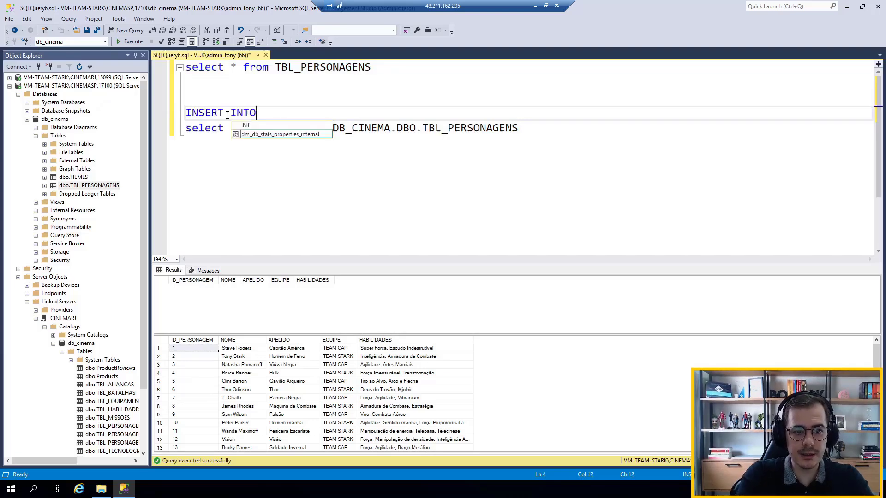
key("ctrl+v")
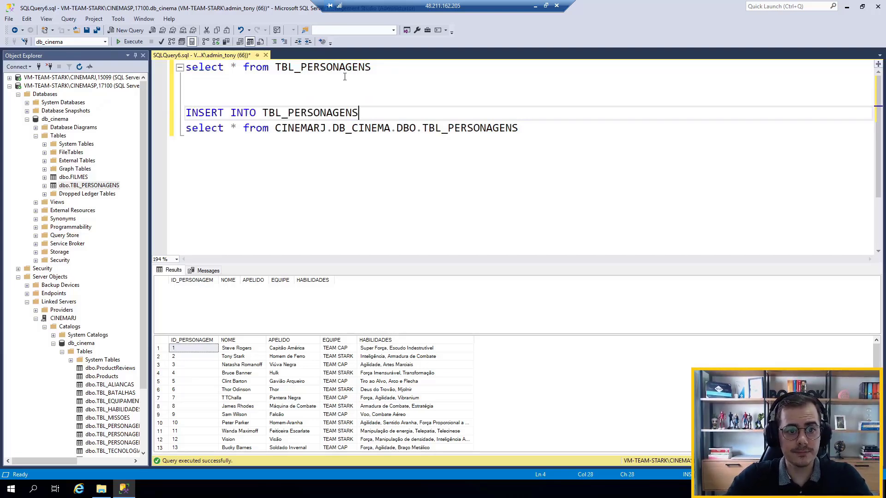
Run the INSERT INTO statement with its select to copy the CINEMARJ rows into the local TBL_PERSONAGENS
left_click(344, 76)
left_click_drag(560, 124, 184, 129)
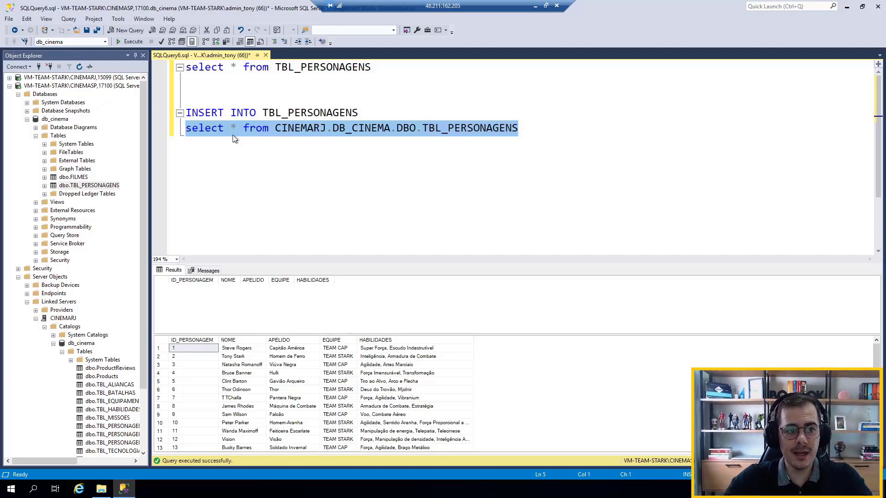
left_click(208, 102, "shift")
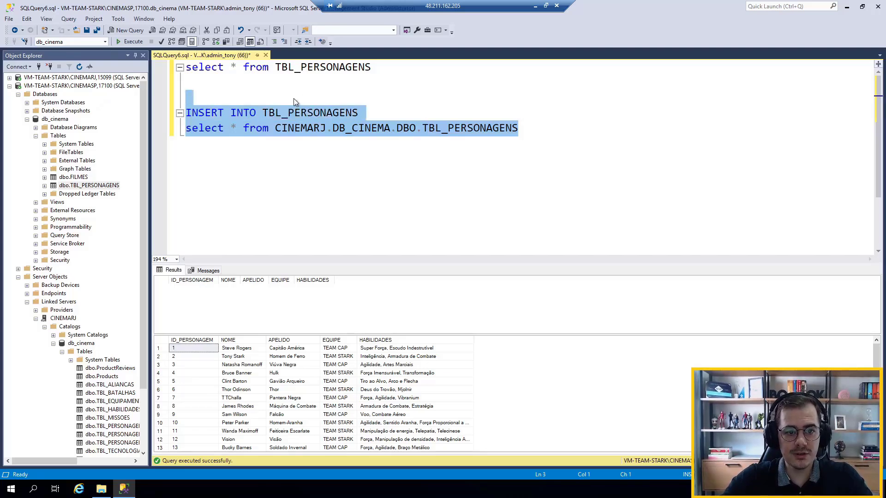
left_click(128, 43)
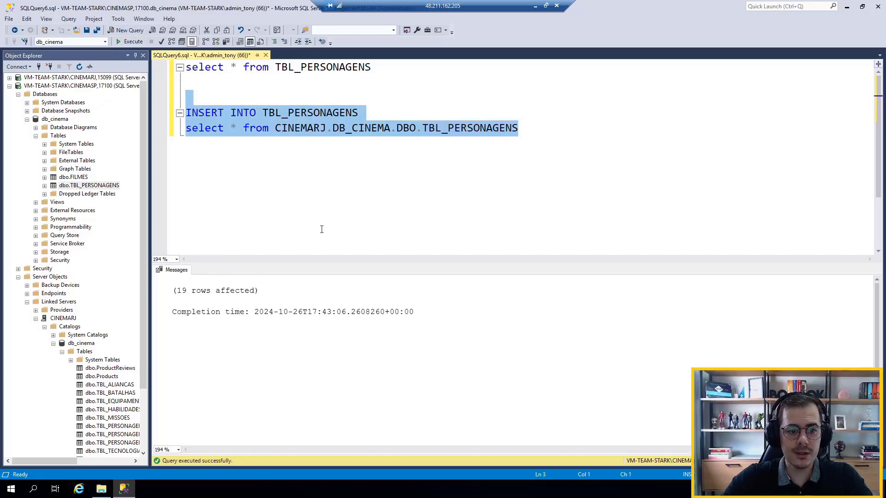
Remove the INSERT INTO TBL_PERSONAGENS line from the script and run both remaining select statements
left_click(398, 83)
left_click(390, 115)
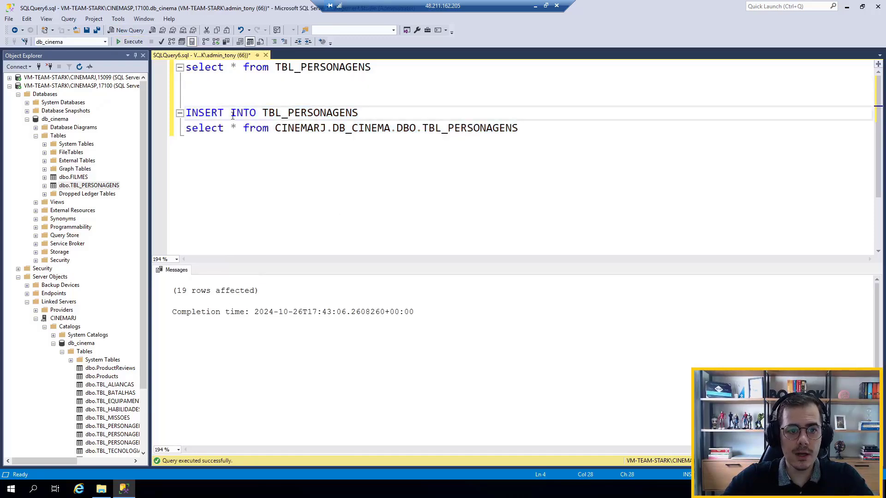
left_click_drag(391, 115, 163, 104)
key("Delete")
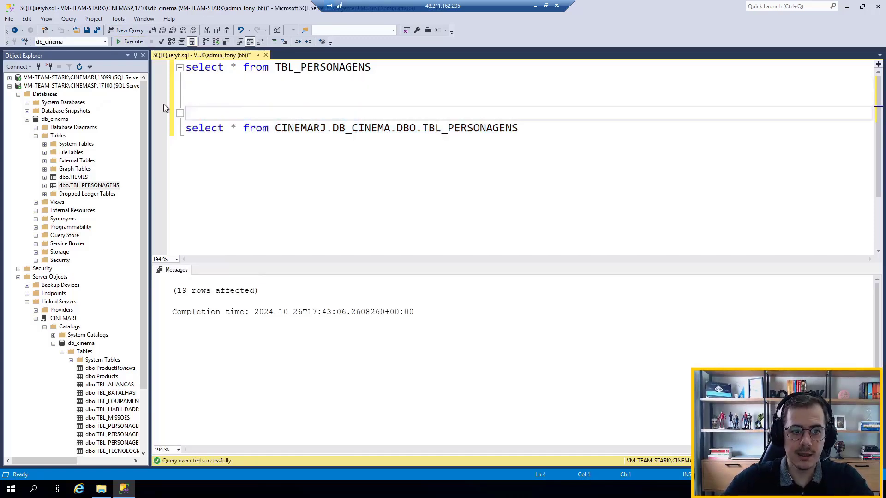
key("Delete")
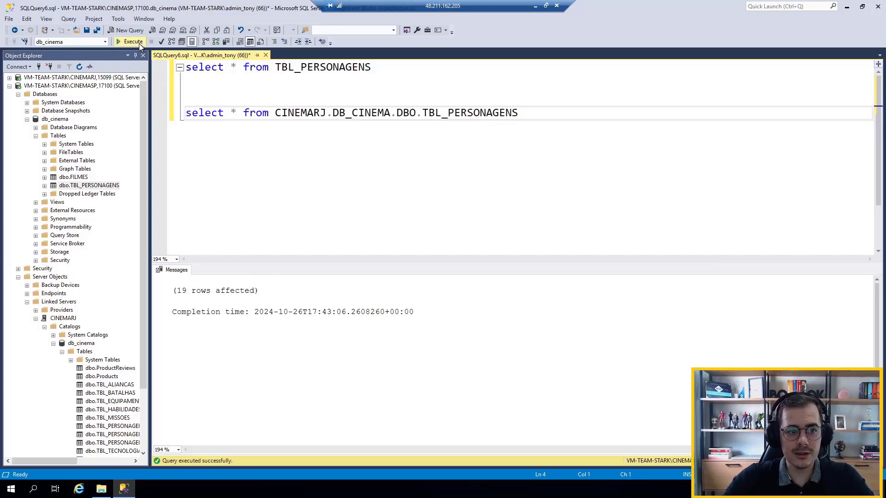
left_click(139, 43)
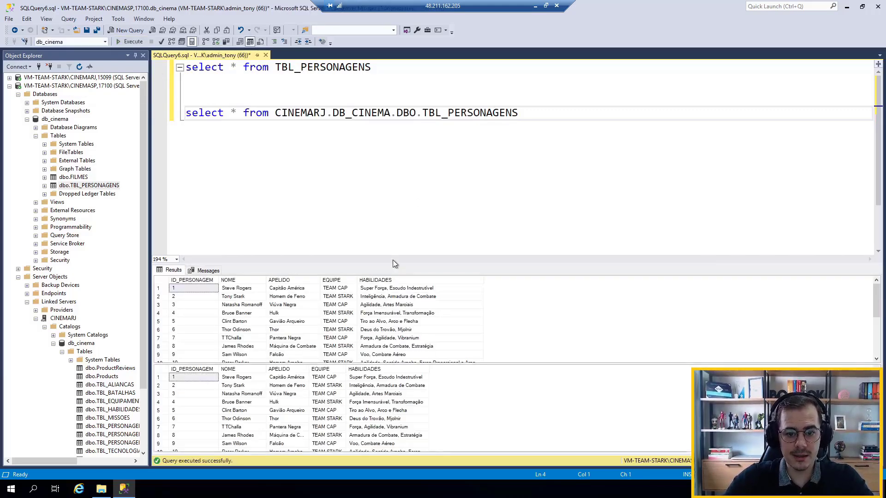
Enlarge the result grids to compare the local and CINEMARJ rows, and hide the results
left_click_drag(393, 264, 393, 135)
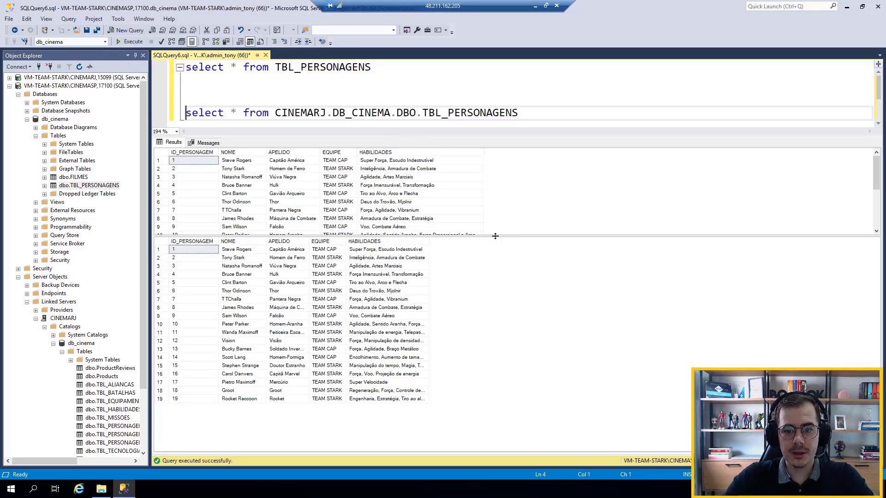
left_click_drag(496, 237, 499, 321)
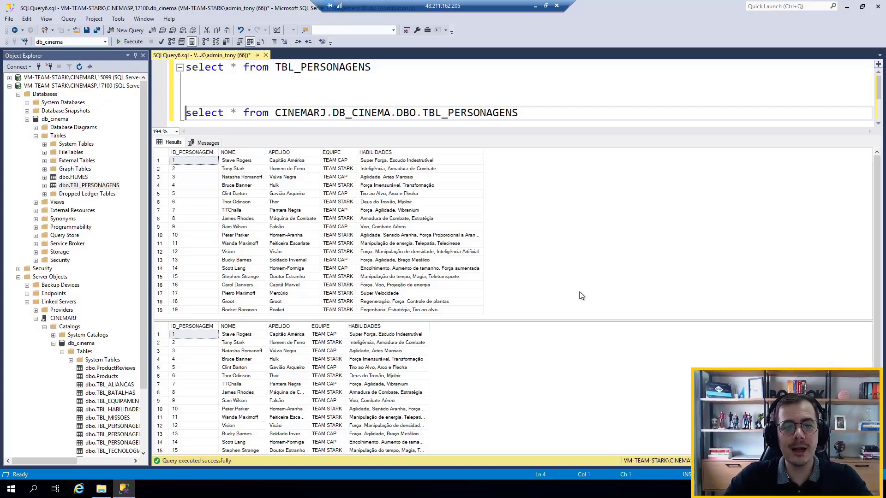
left_click(411, 92)
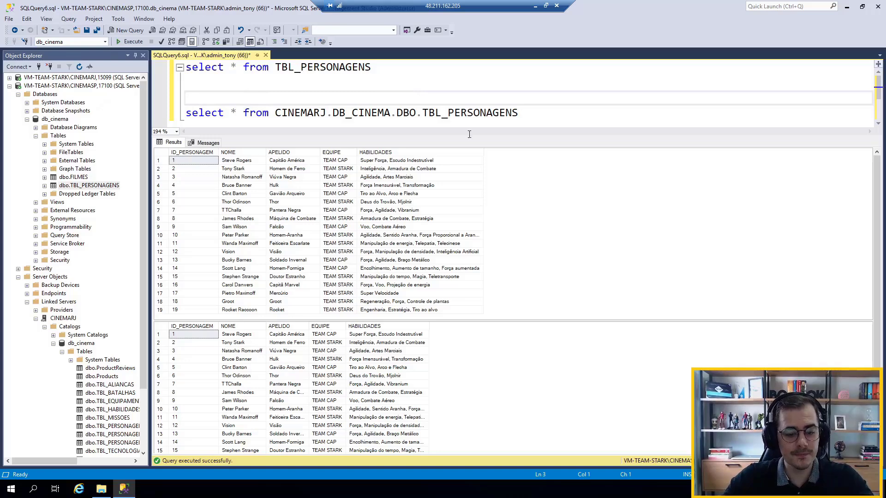
key("ctrl+r")
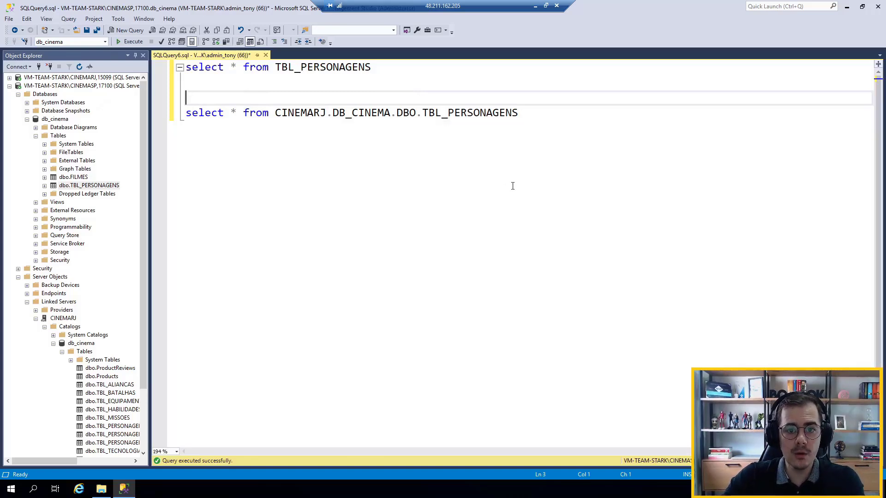
left_click(587, 157)
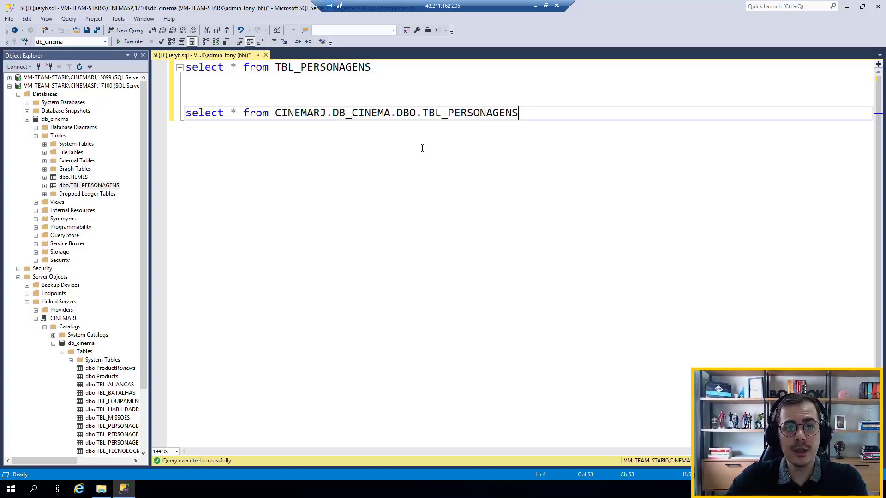
Collapse the db_cinema database and the Server Objects folder under the CINEMASP instance
left_click(27, 119)
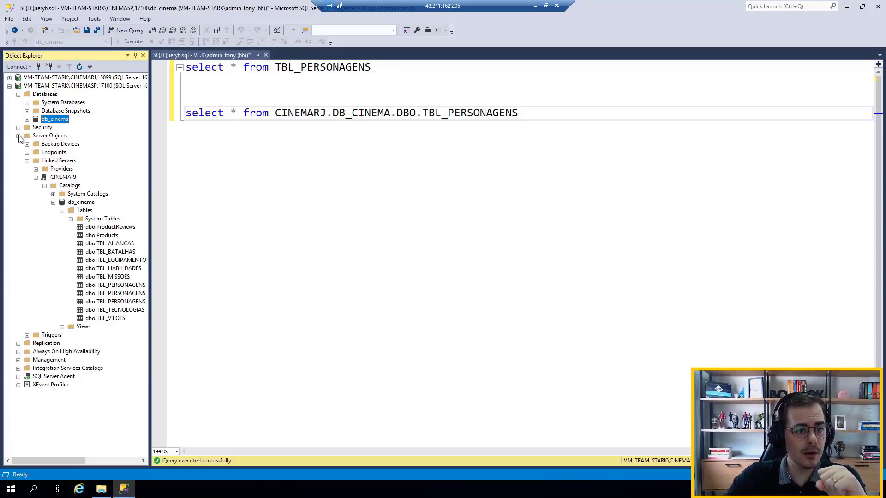
left_click(19, 136)
left_click(239, 144)
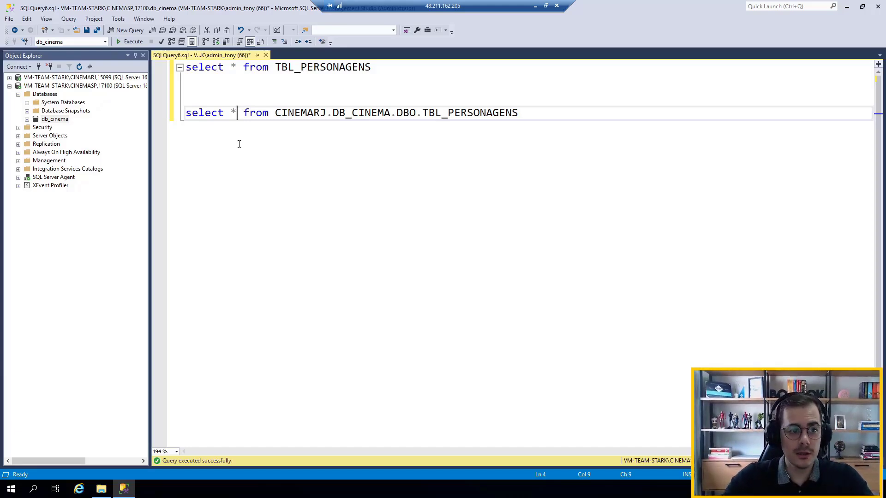
Start a new login on the CINEMASP instance named consultor that uses SQL Server authentication
left_click(18, 127)
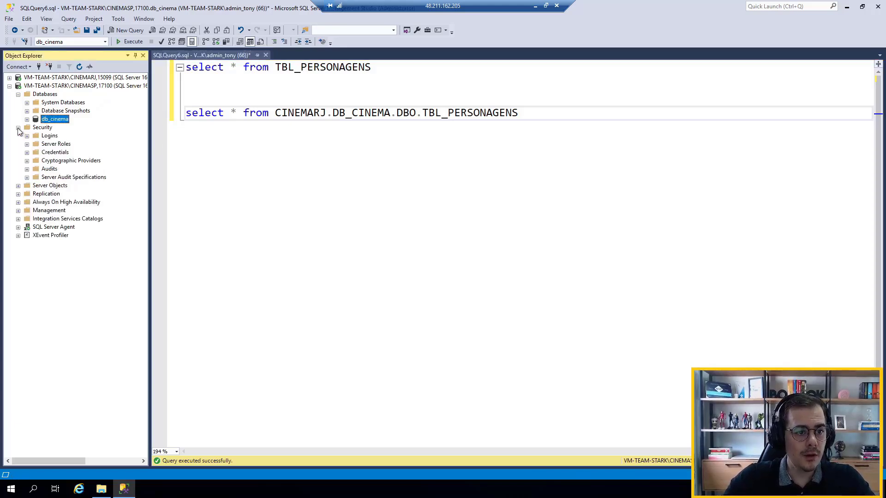
right_click(46, 136)
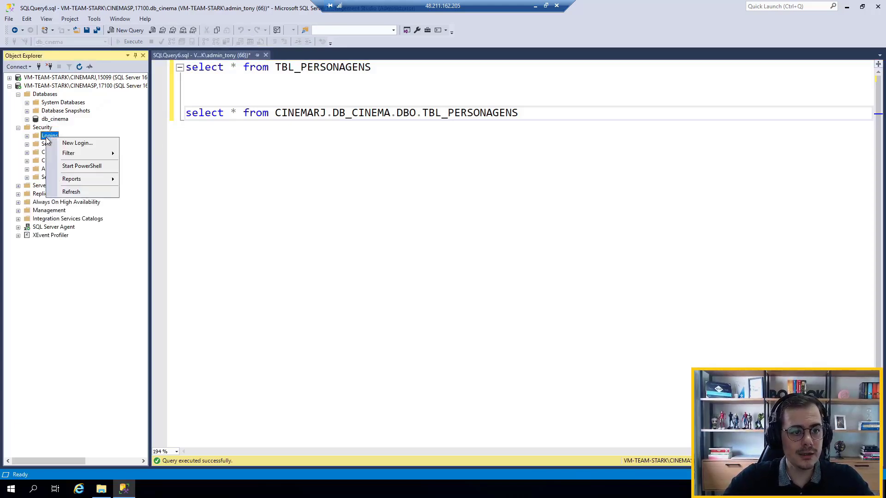
left_click(75, 143)
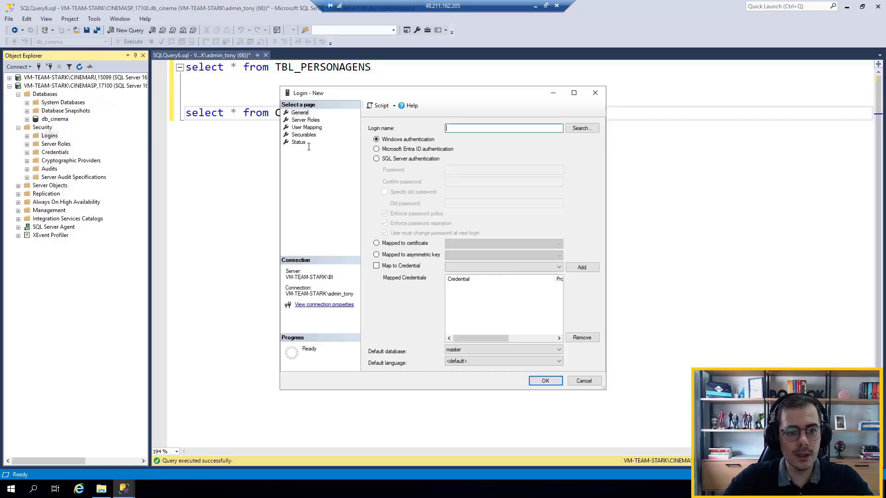
type("CONSULTOR")
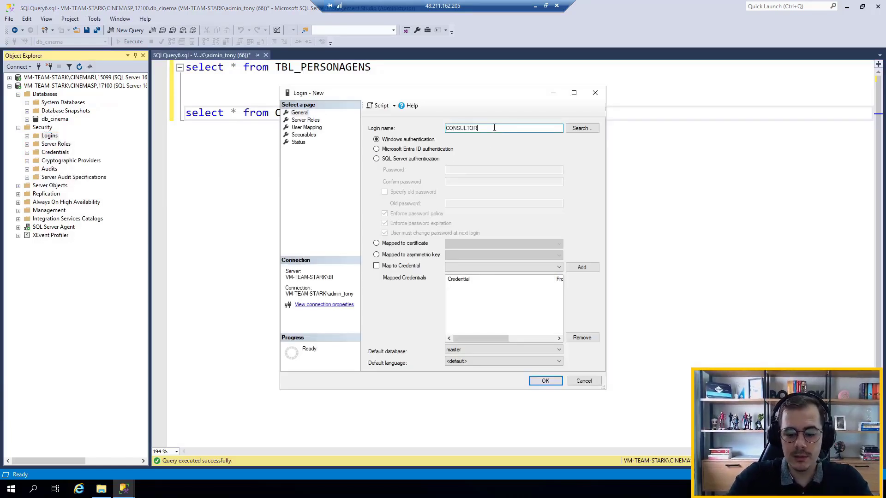
key("ctrl+a")
key("Caps_Lock")
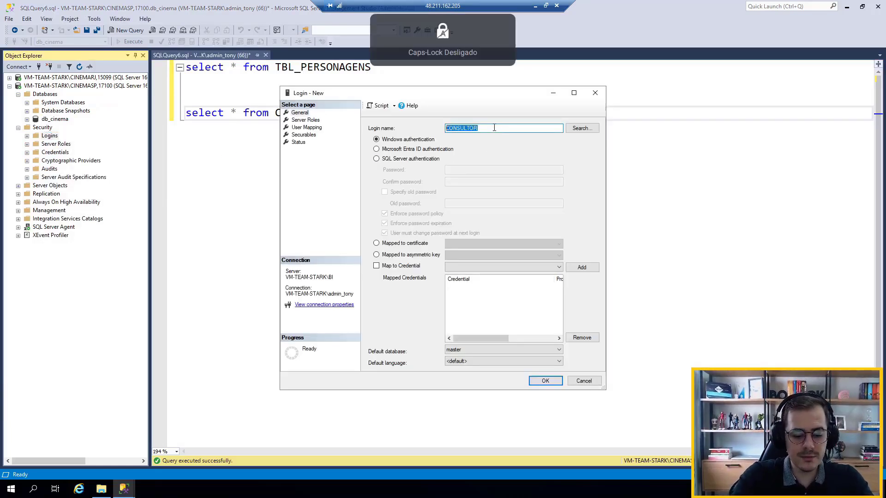
type("consultor")
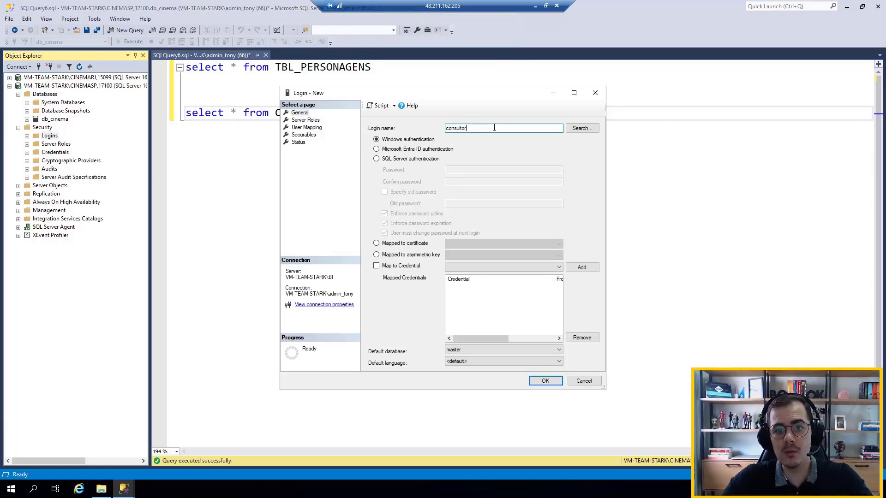
left_click(423, 159)
Enter and confirm the new login's password, and turn off Enforce password policy
left_click(462, 170)
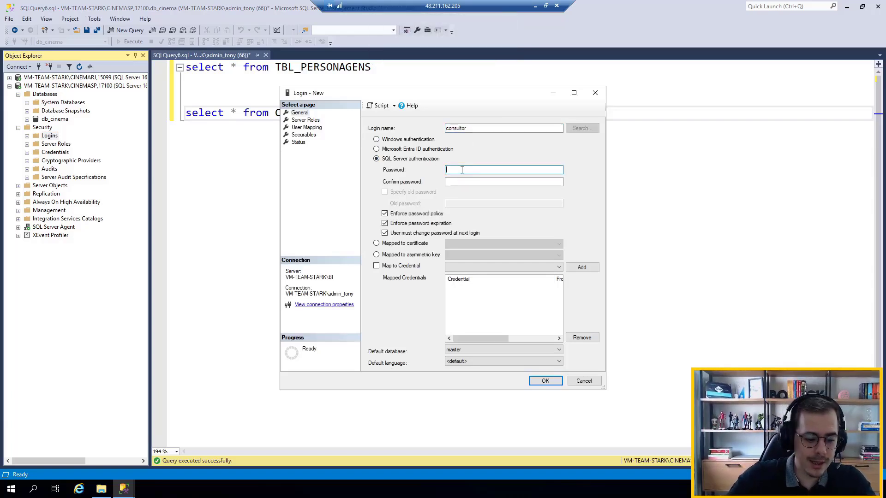
type("••••••••")
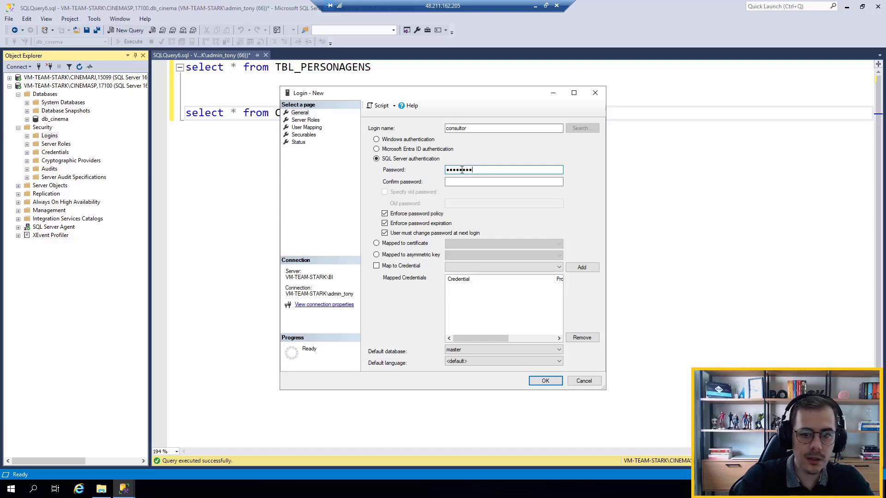
key("Tab")
type("••••••••")
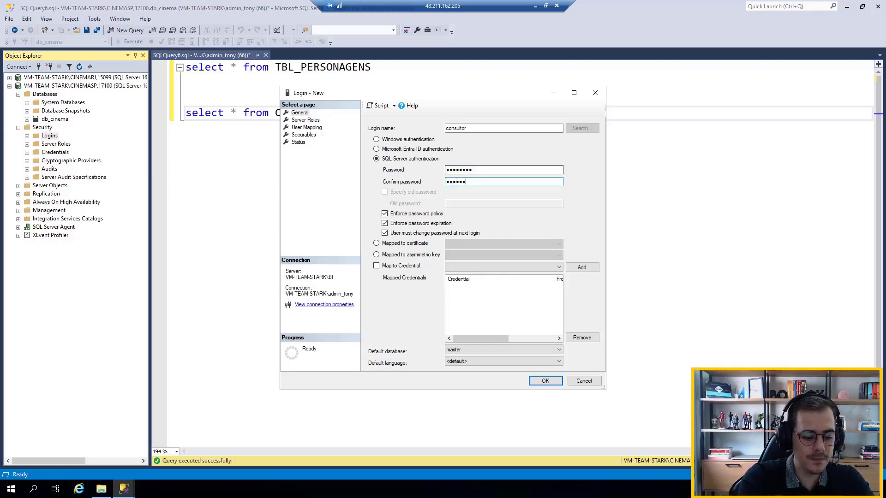
left_click(413, 215)
Set the consultor login's default language to English - us_english, create the login, and collapse the instance's Security folder
left_click(499, 362)
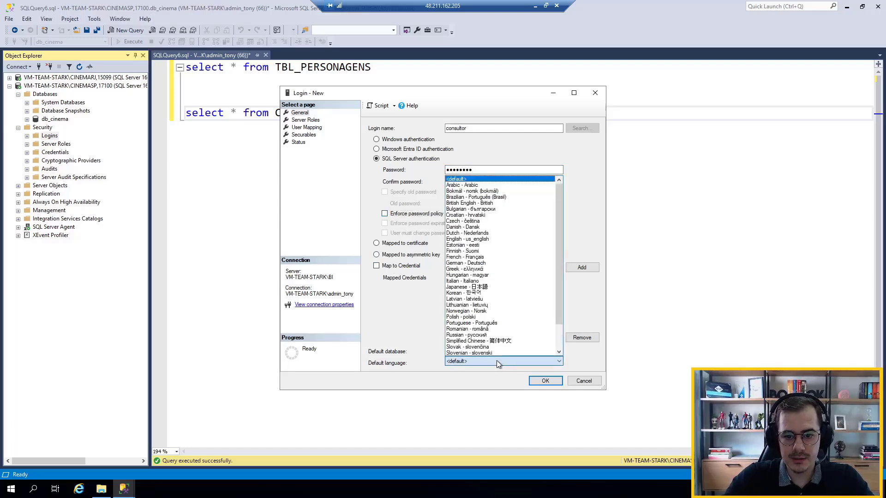
left_click(494, 239)
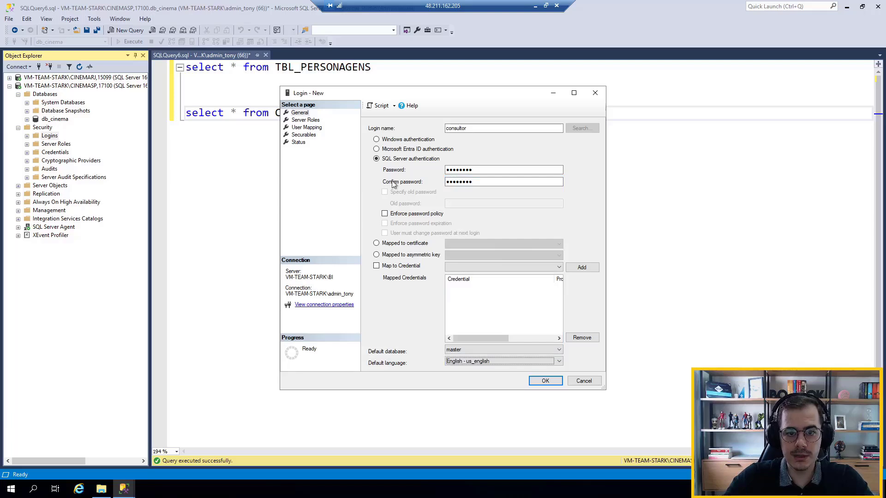
left_click(545, 382)
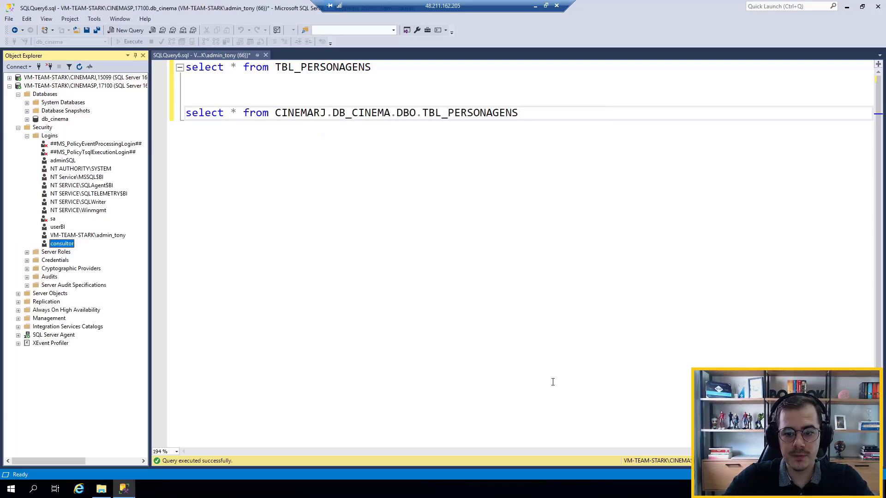
left_click(19, 128)
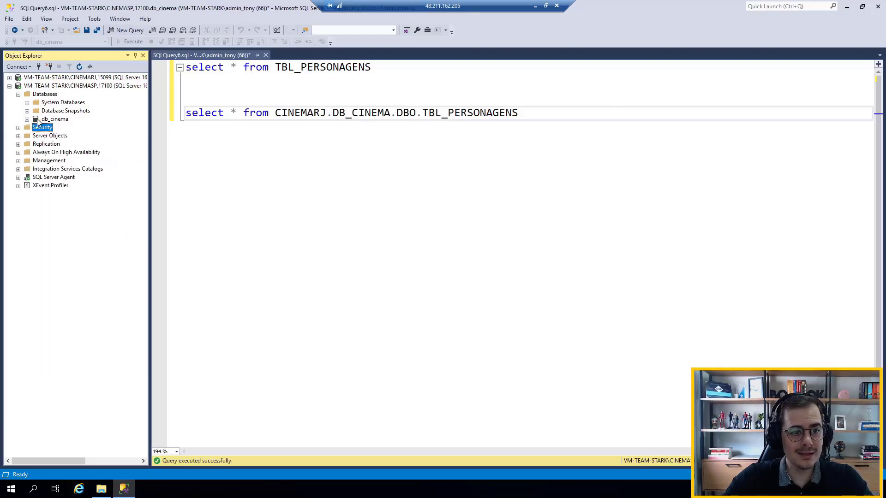
Start a new database user named consultor in db_cinema on CINEMASP, mapped to the consultor login
left_click(27, 119)
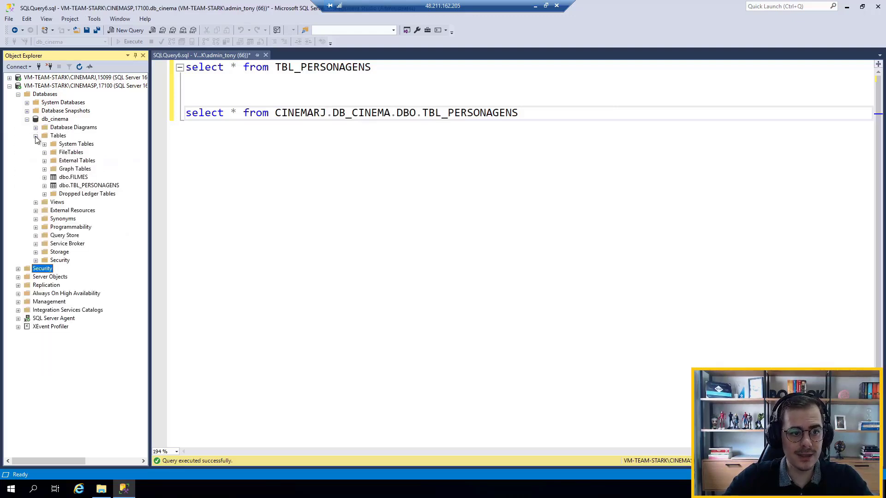
left_click(36, 136)
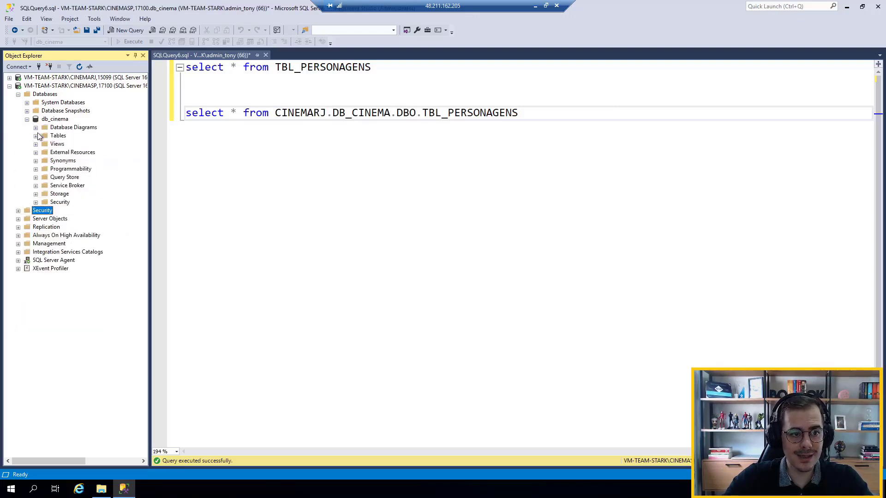
left_click(36, 202)
right_click(65, 211)
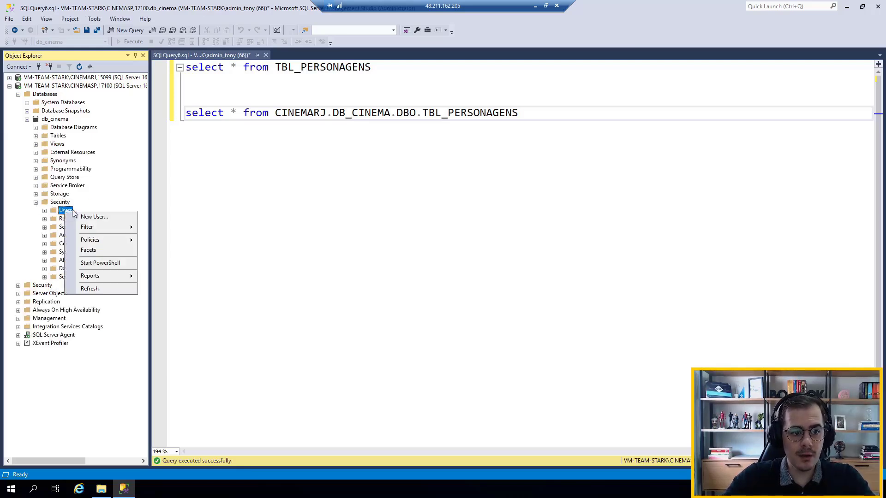
left_click(94, 217)
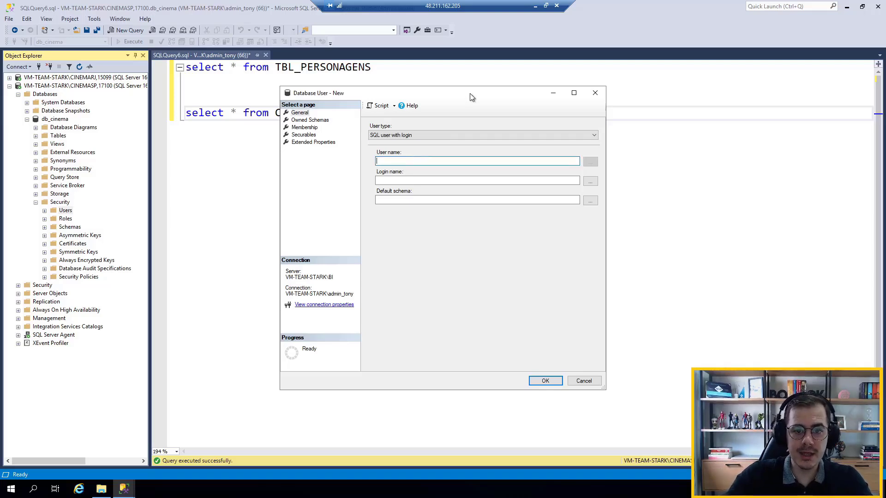
type("consultor")
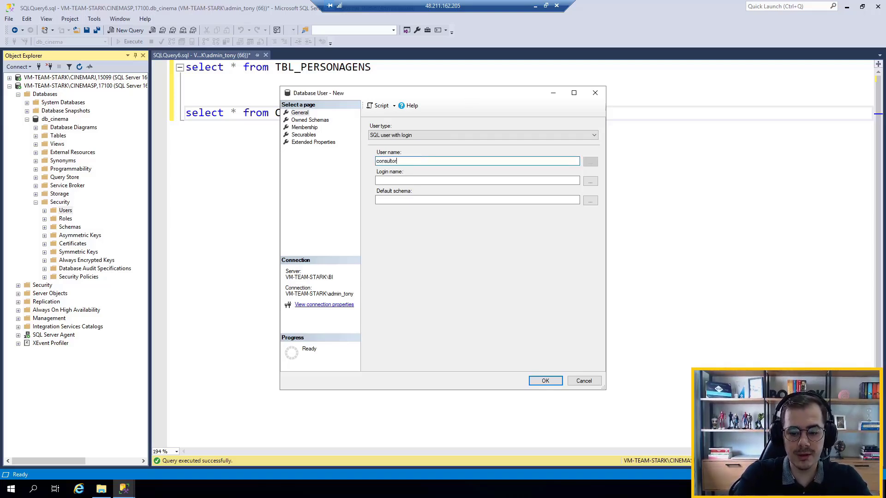
key("ctrl+a")
key("ctrl+c")
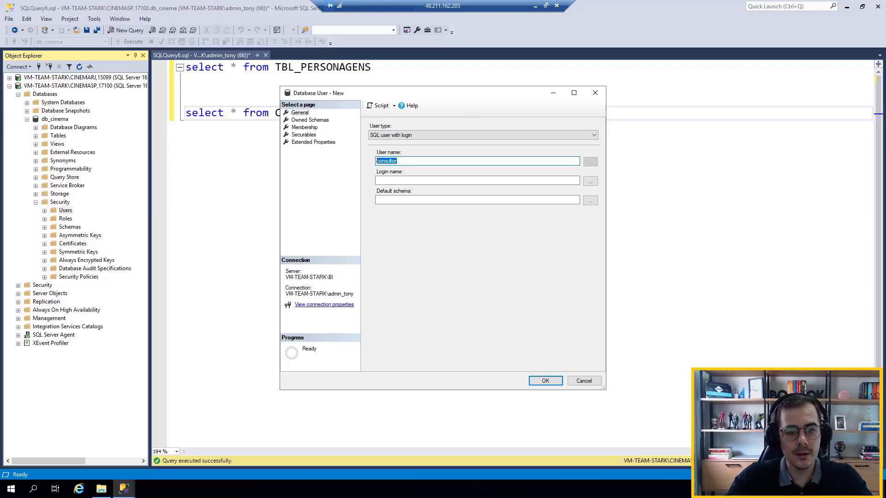
key("Tab")
key("ctrl+v")
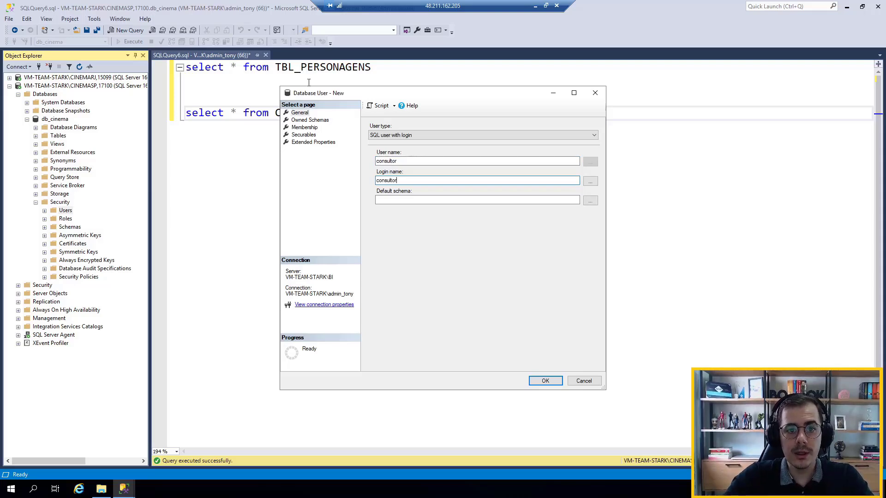
Give the new database user the db_datareader role and create it
left_click(305, 127)
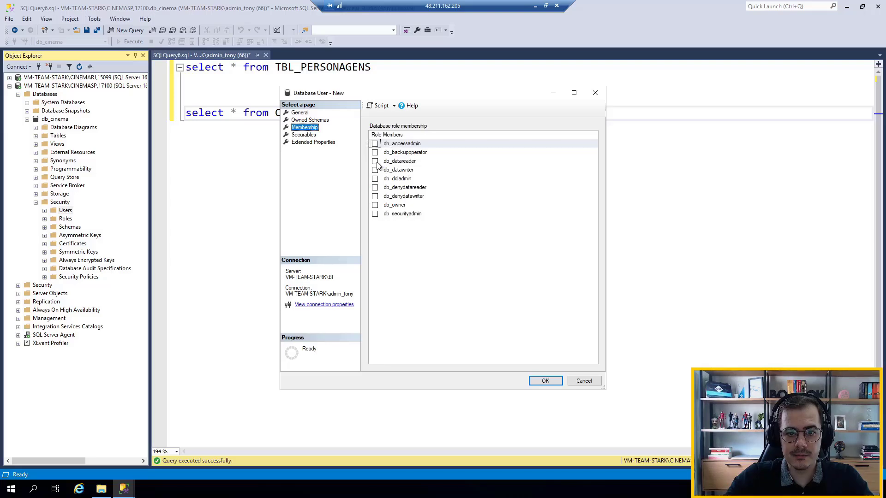
left_click(375, 161)
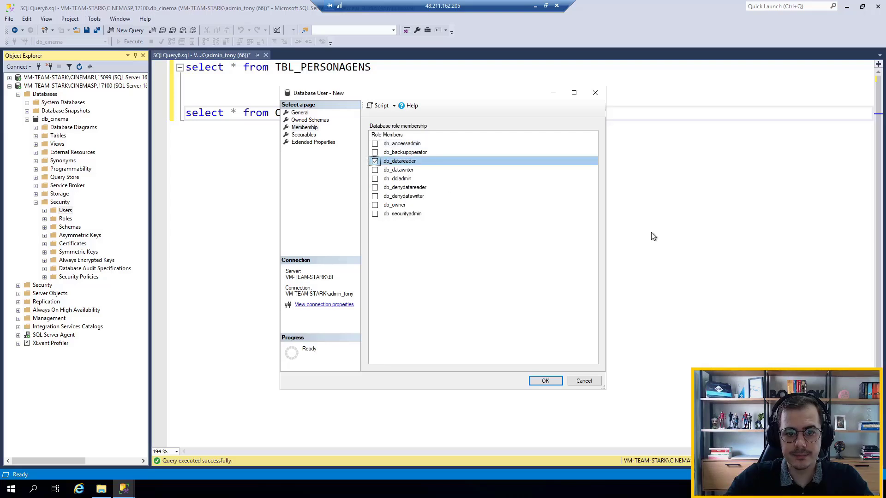
left_click(546, 381)
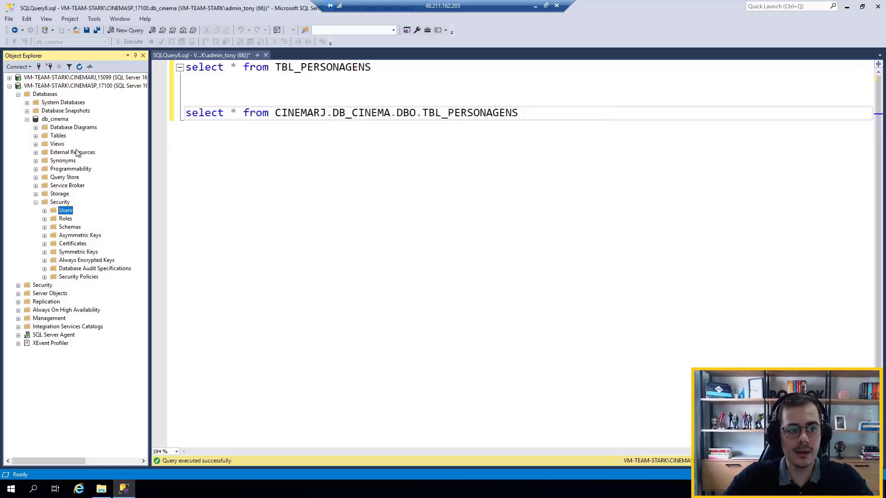
Try to connect to VM-TEAM-STARK\CINEMASP,17100 with SQL Server Authentication, entering the login consultor and its password
double_click(39, 87)
left_click(39, 67)
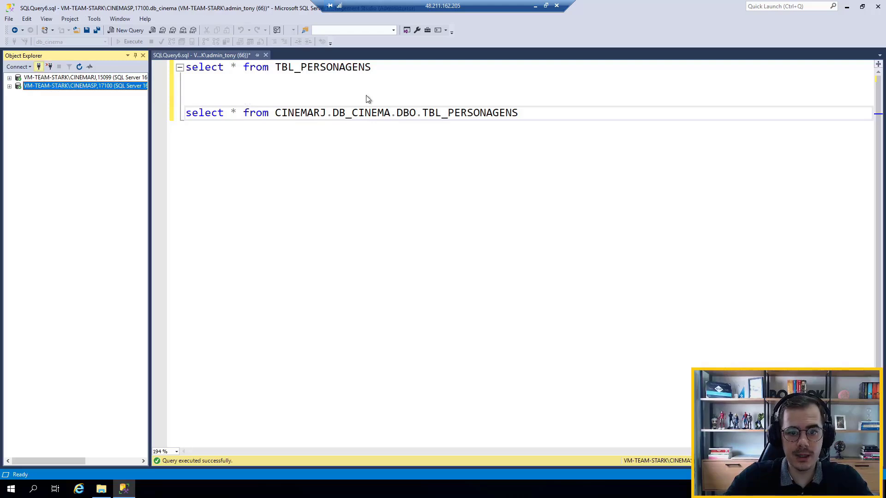
left_click(475, 229)
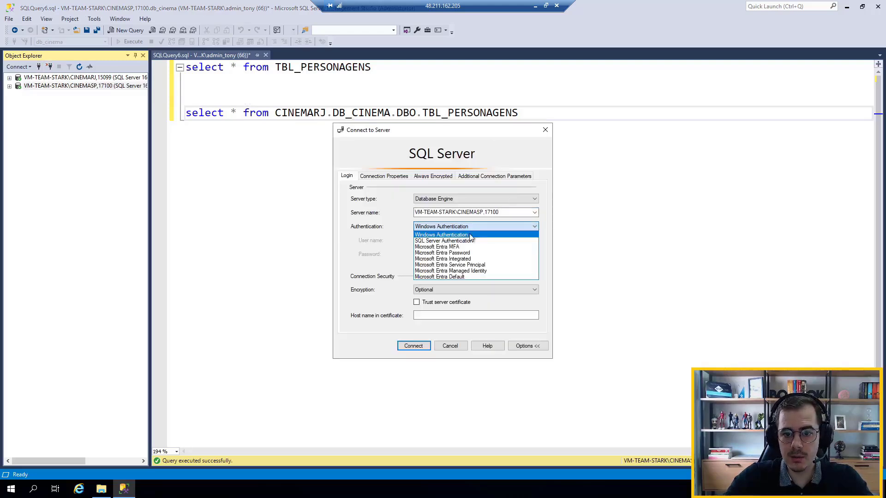
left_click(461, 237)
left_click(451, 240)
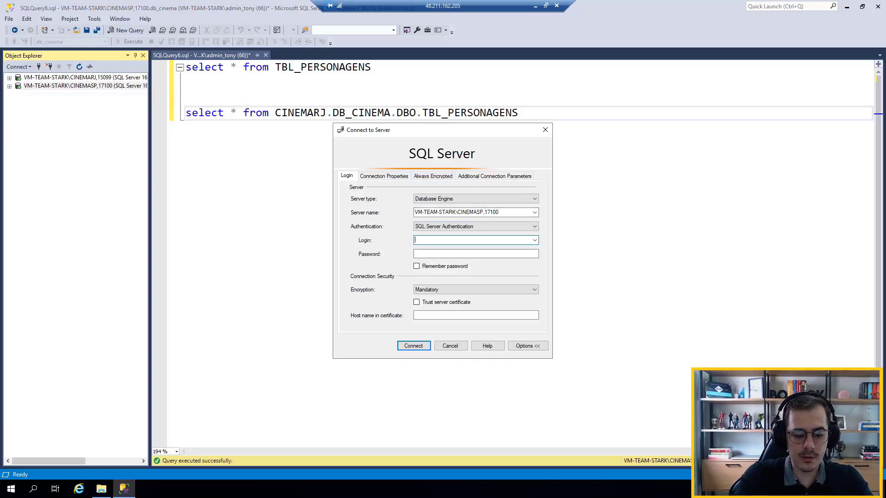
type("consultor")
key("Tab")
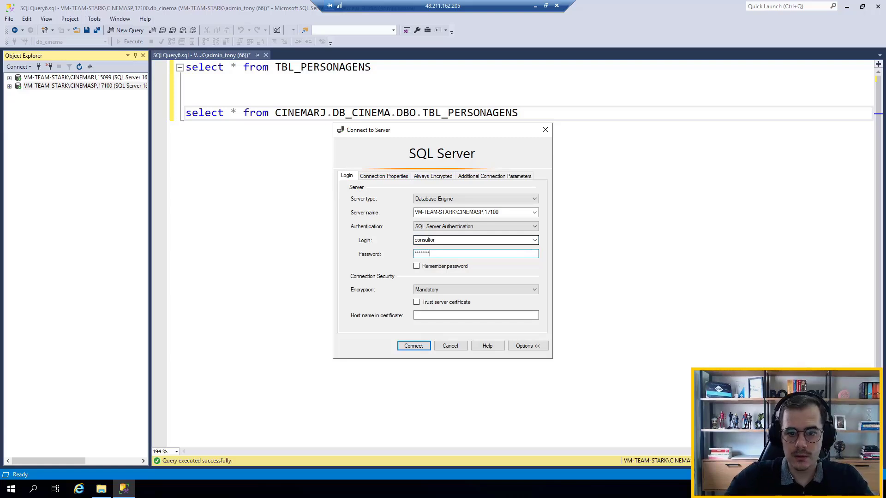
left_click(414, 347)
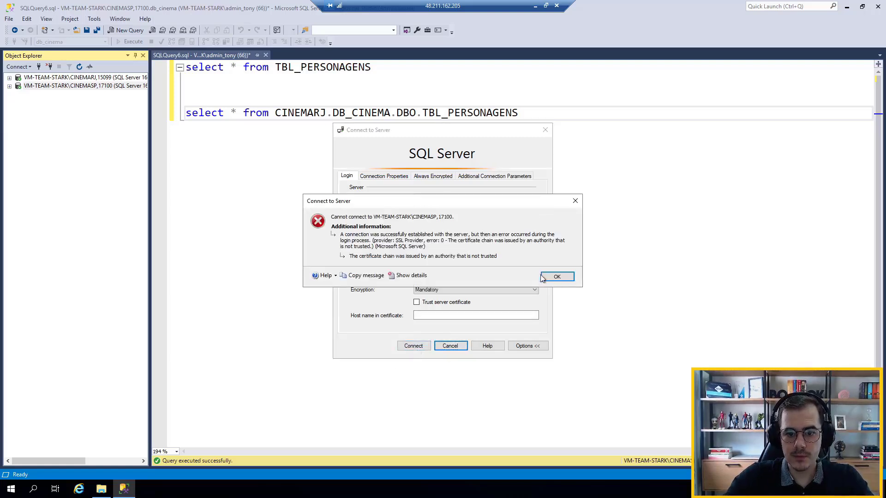
Set the connection's encryption to Optional and connect to CINEMASP as consultor
left_click(559, 276)
left_click(476, 290)
left_click(423, 298)
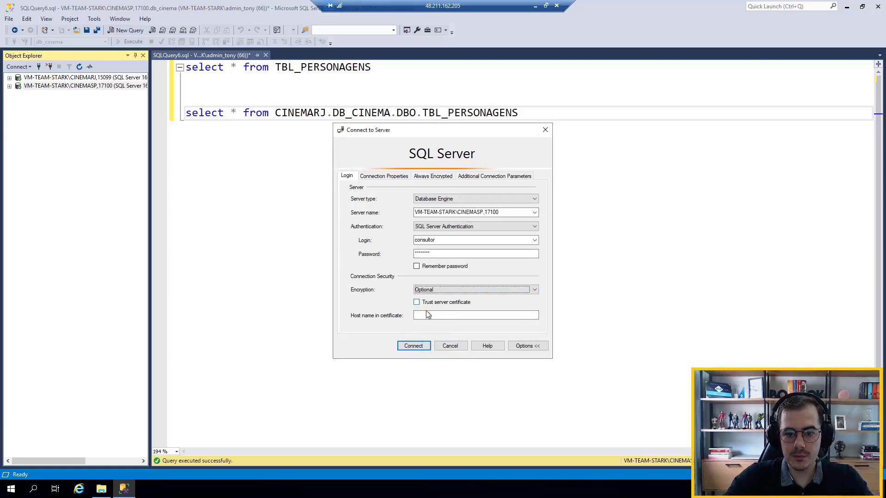
left_click(416, 347)
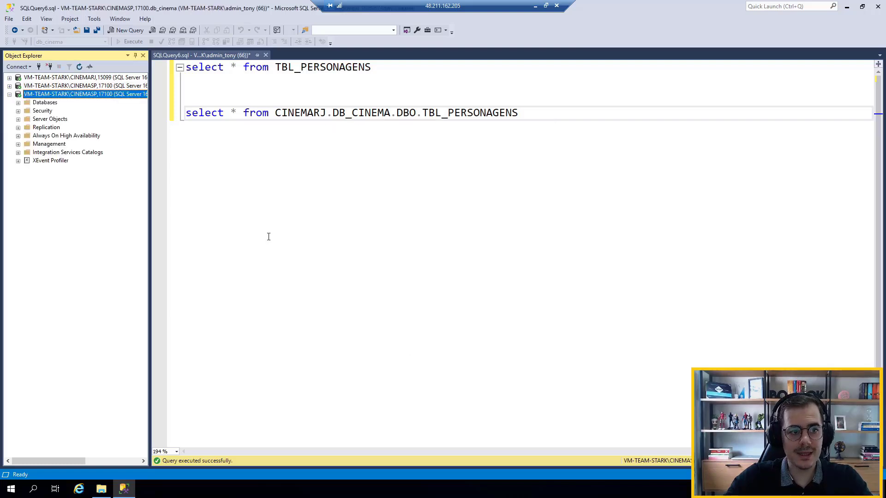
Widen the Object Explorer and show the db_cinema tables under the consultor connection, selecting dbo.TBL_PERSONAGENS
left_click_drag(150, 110, 227, 111)
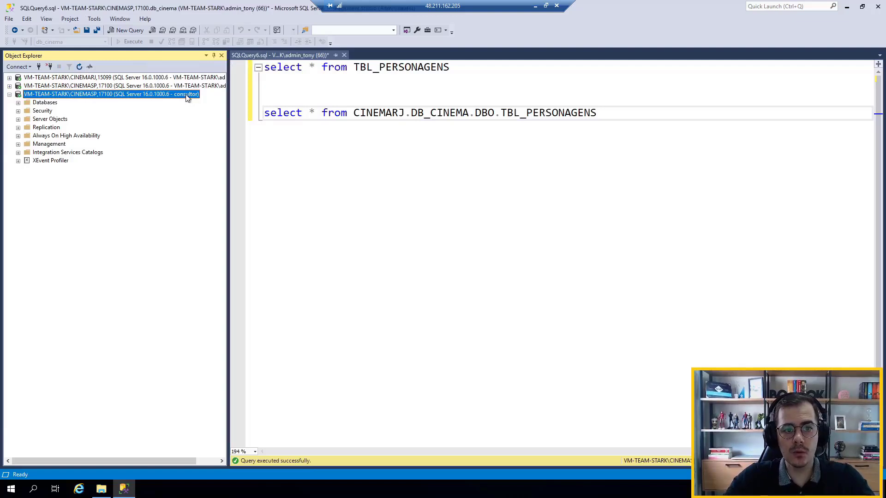
left_click(18, 102)
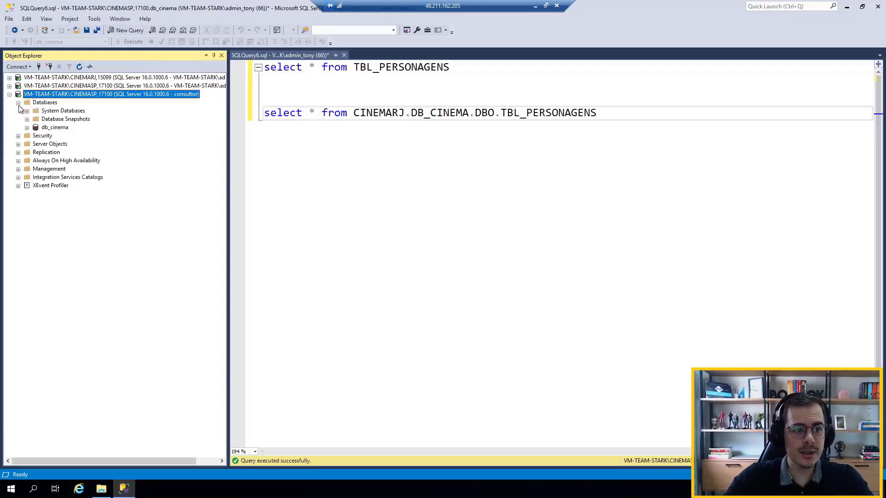
left_click(26, 128)
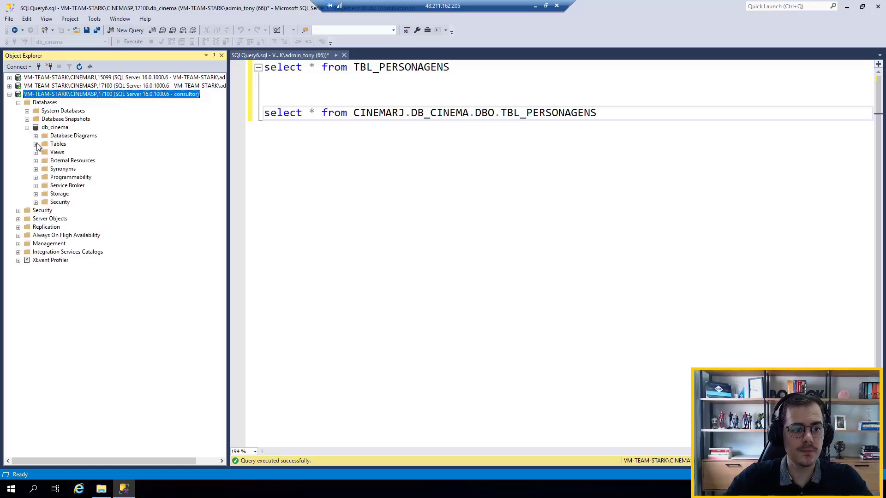
left_click(36, 144)
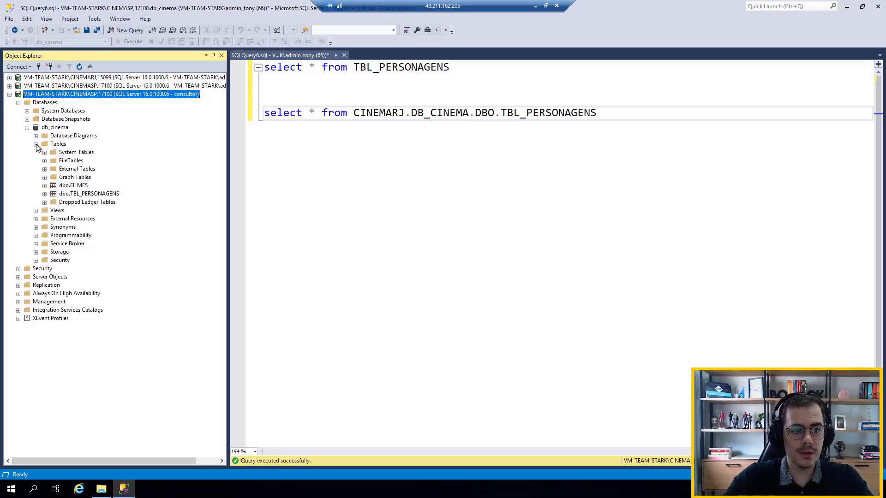
left_click(85, 195)
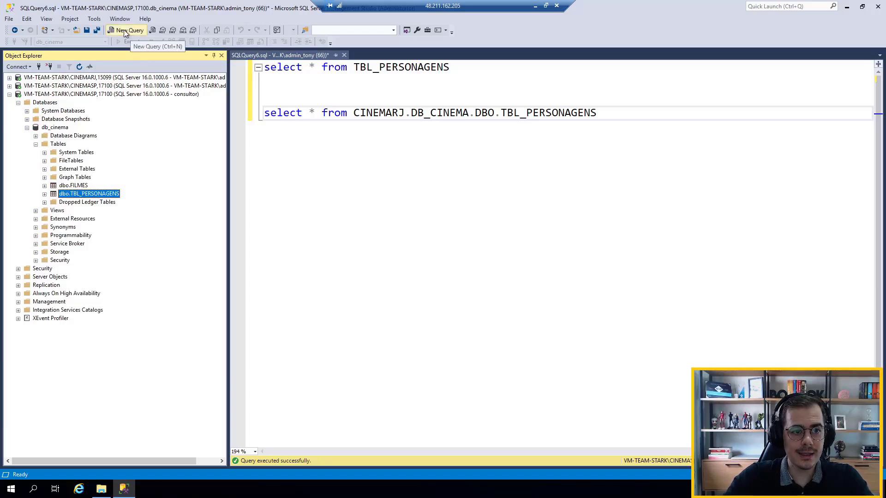
Open a new query on db_cinema as consultor and run SELECT * FROM TBL_PERSONAGENS
left_click(54, 128)
left_click(123, 30)
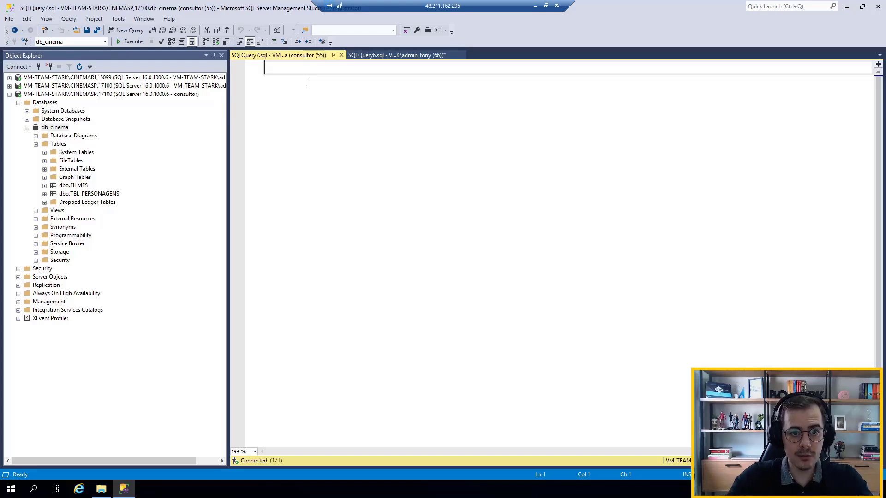
key("Caps_Lock")
type("SELECT ")
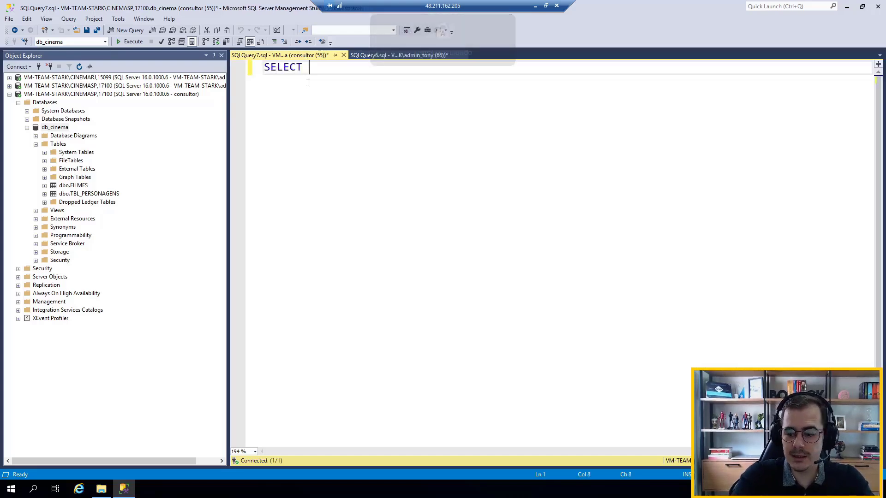
type("* FROM TBL_")
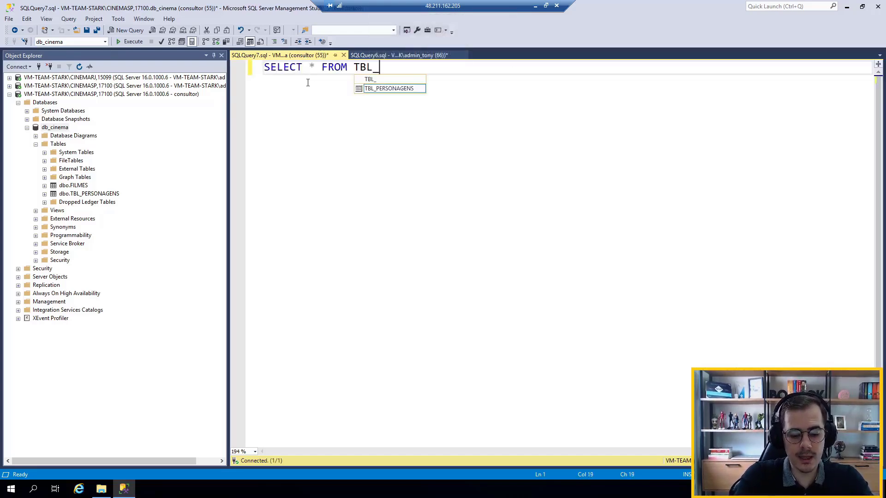
type("PERSONAGENS")
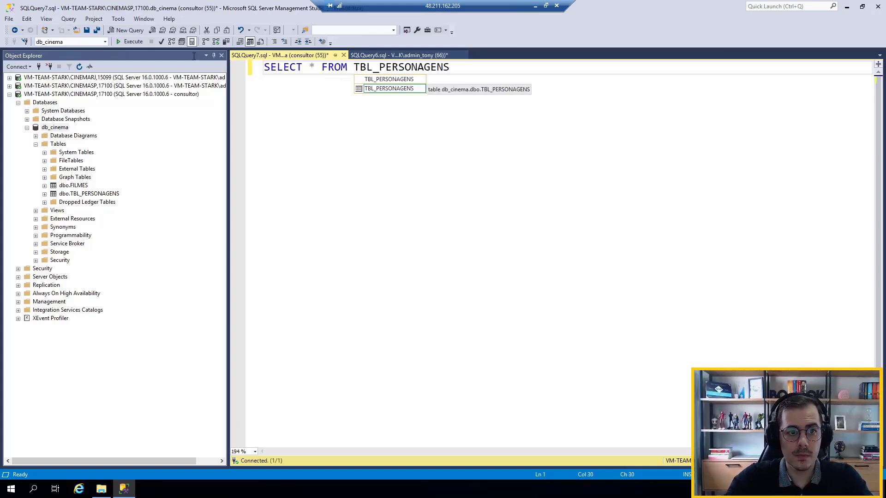
left_click(136, 42)
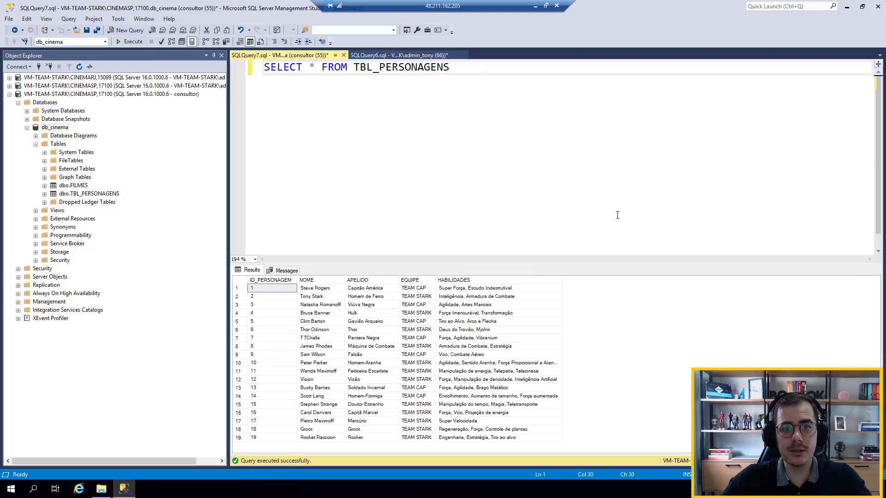
Copy the CINEMARJ.DB_CINEMA.DBO.TBL_PERSONAGENS select from the admin query into the consultor query below the local select, and collapse db_cinema
left_click(400, 55)
left_click_drag(621, 115, 262, 115)
key("ctrl+c")
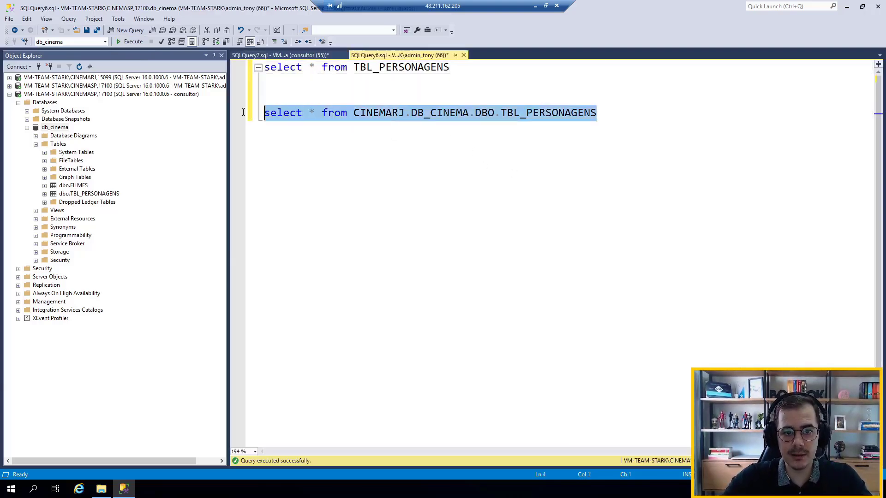
left_click(310, 56)
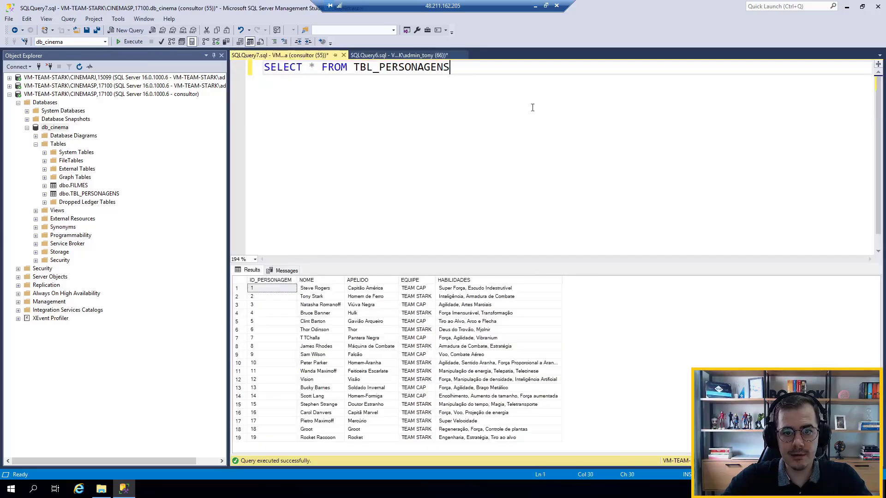
key("Return")
key("Return")
key("Return")
key("ctrl+v")
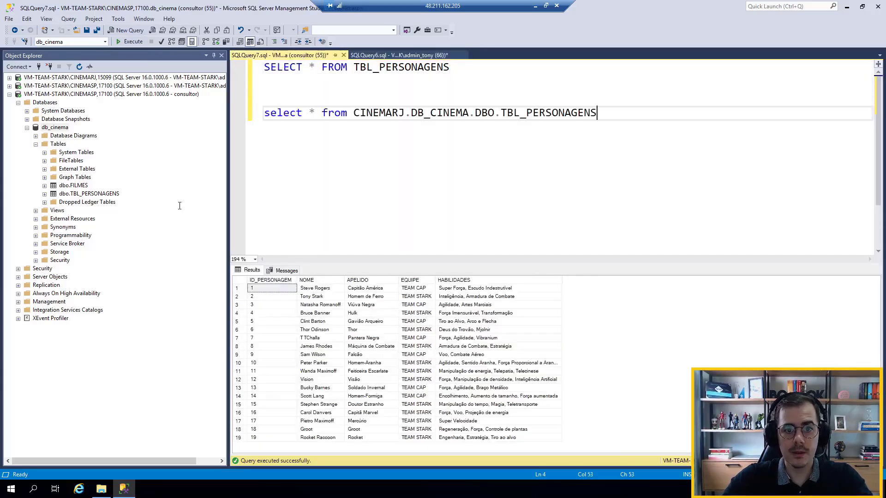
left_click(27, 127)
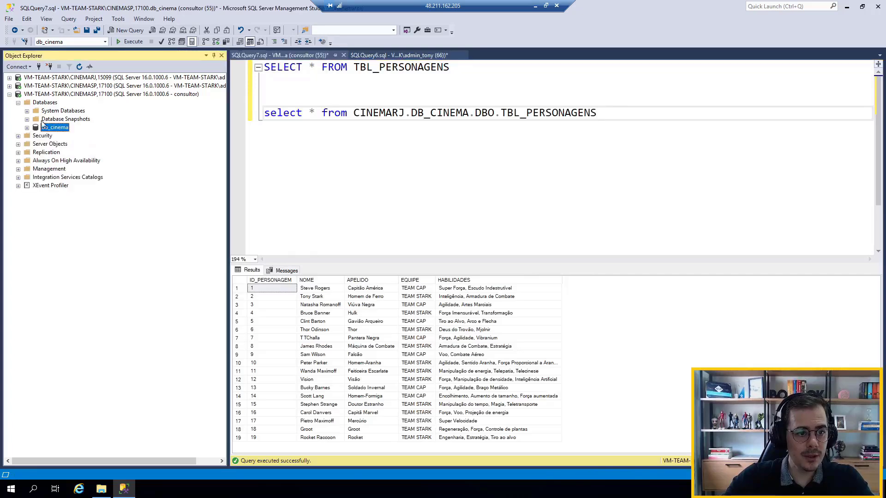
Show the db_cinema tables of the CINEMARJ linked server under the consultor connection's server objects
left_click(18, 145)
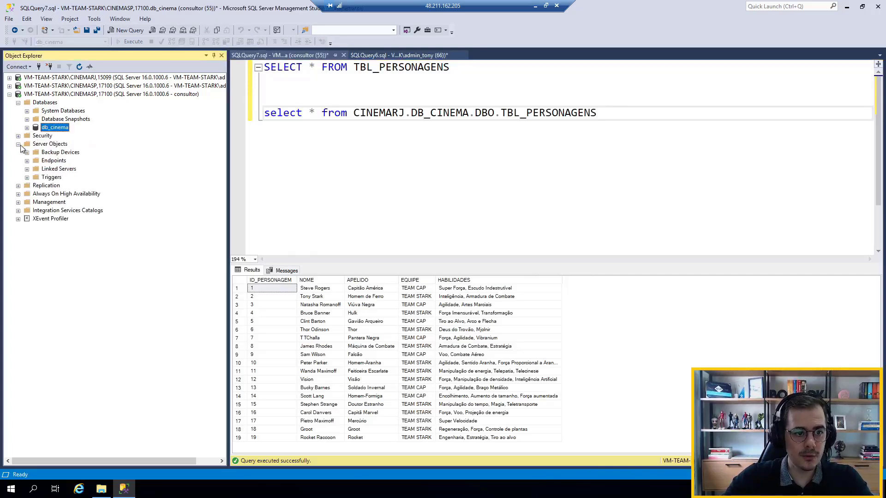
left_click(26, 169)
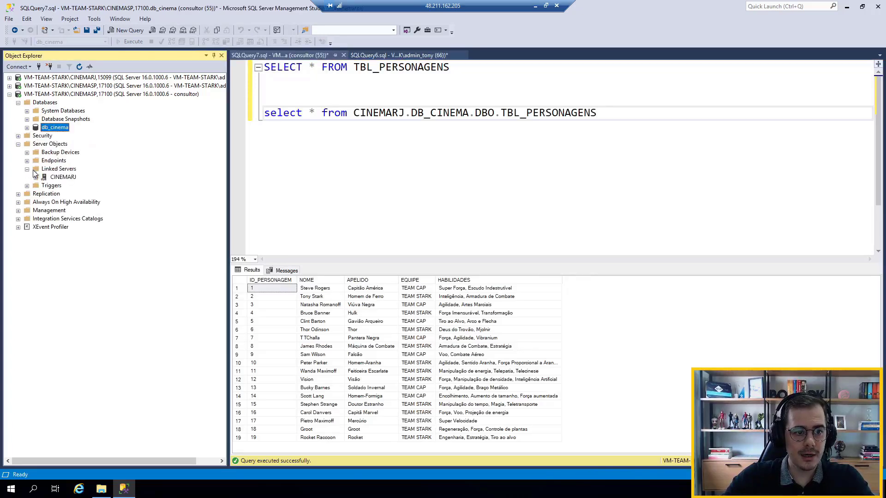
left_click(36, 178)
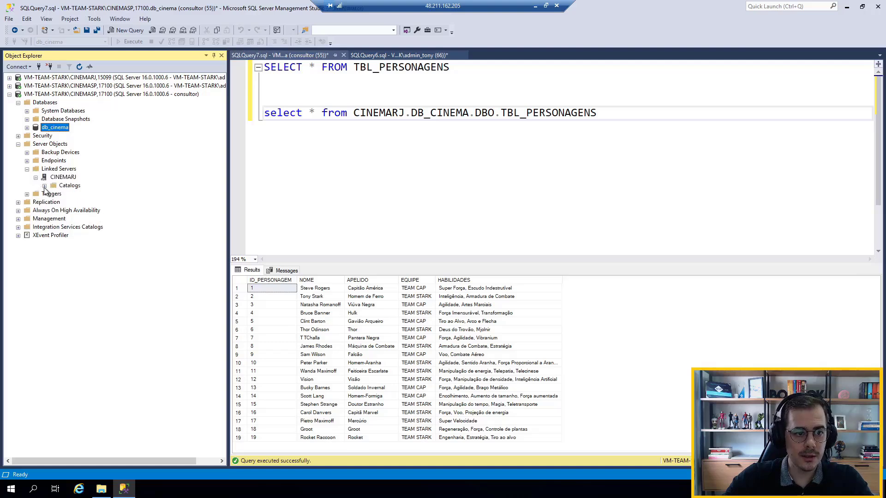
left_click(44, 186)
left_click(53, 202)
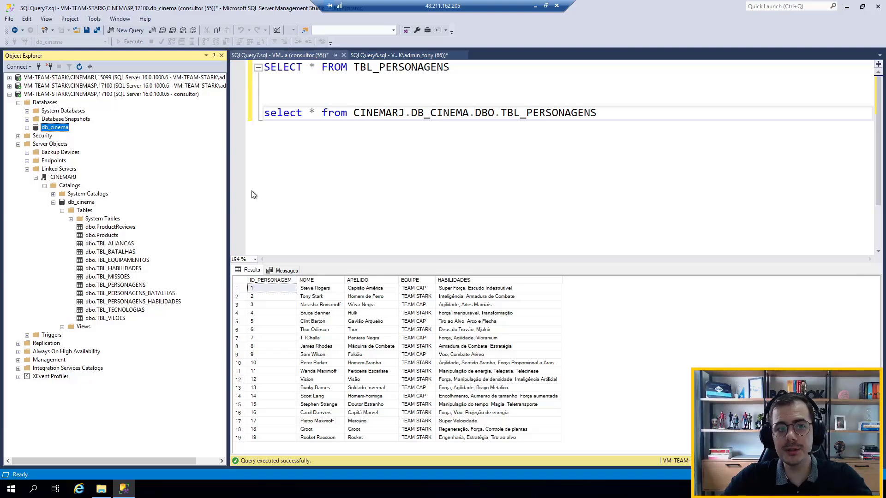
Run only the CINEMARJ.DB_CINEMA.DBO.TBL_PERSONAGENS select in the consultor query
left_click_drag(617, 113, 264, 113)
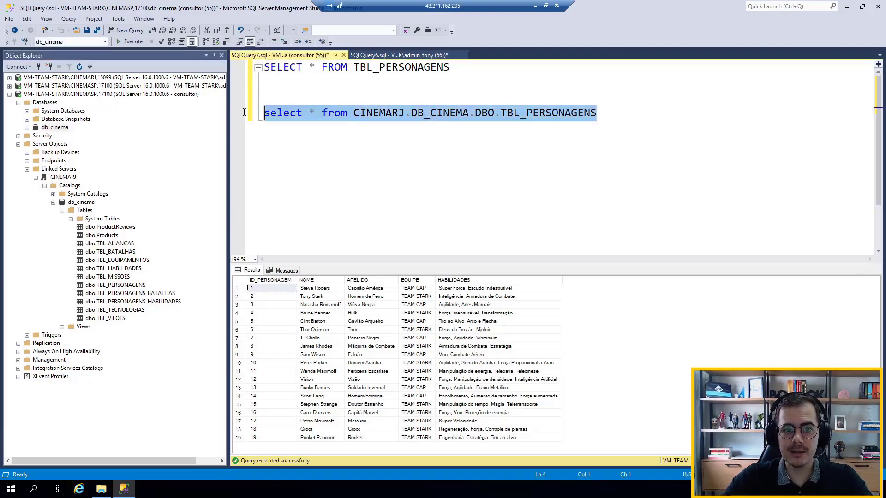
left_click(135, 42)
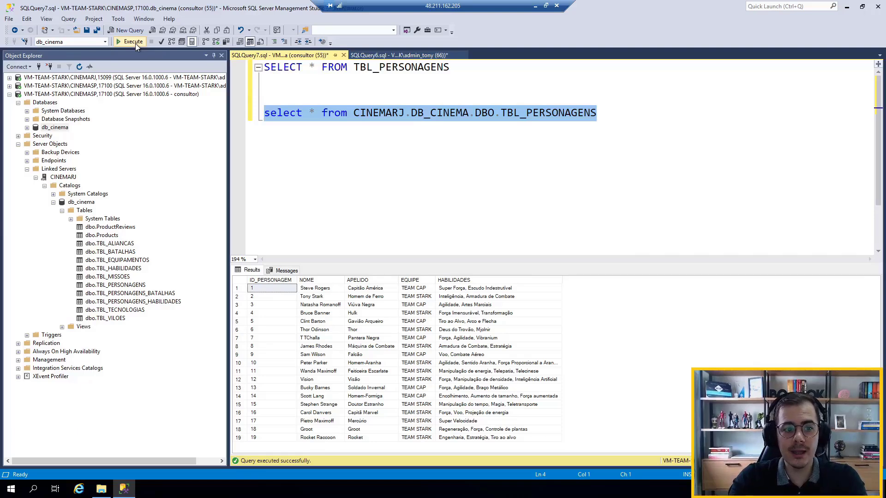
left_click(80, 203)
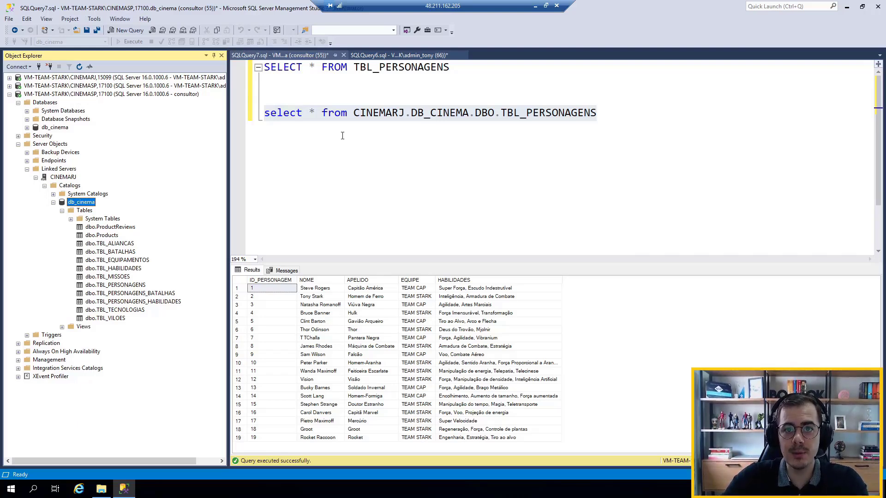
left_click(450, 113)
left_click(596, 114)
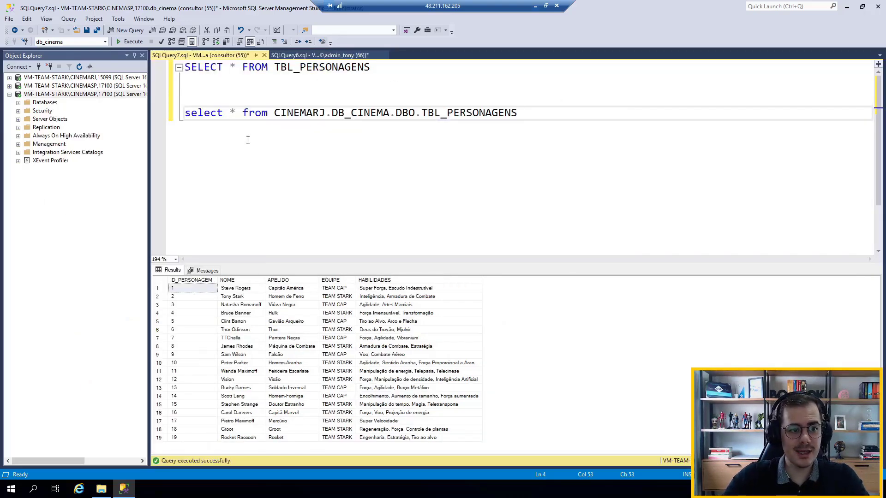
Disconnect the consultor connection to CINEMASP and close both open queries without saving them
left_click(45, 96)
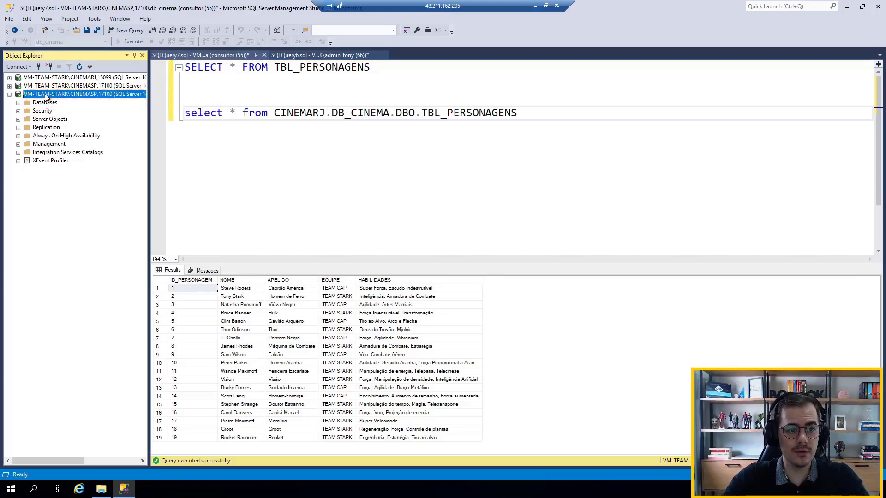
left_click(50, 67)
left_click(338, 84)
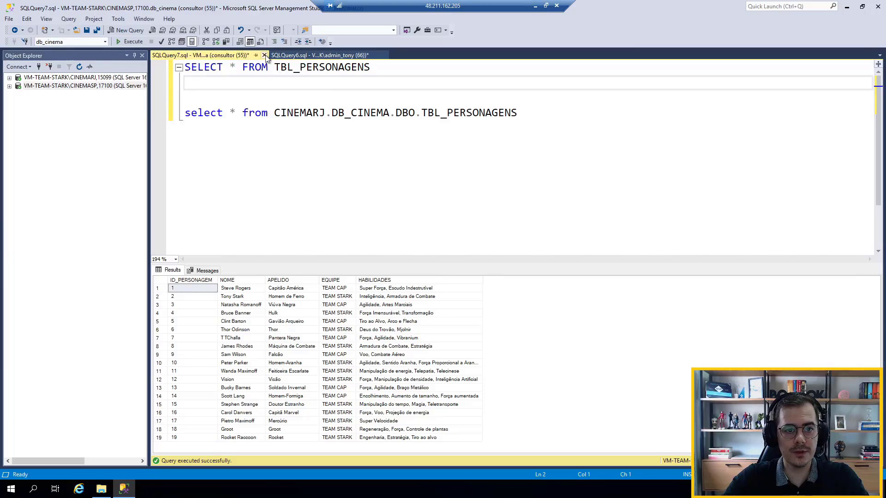
left_click(265, 55)
left_click(488, 300)
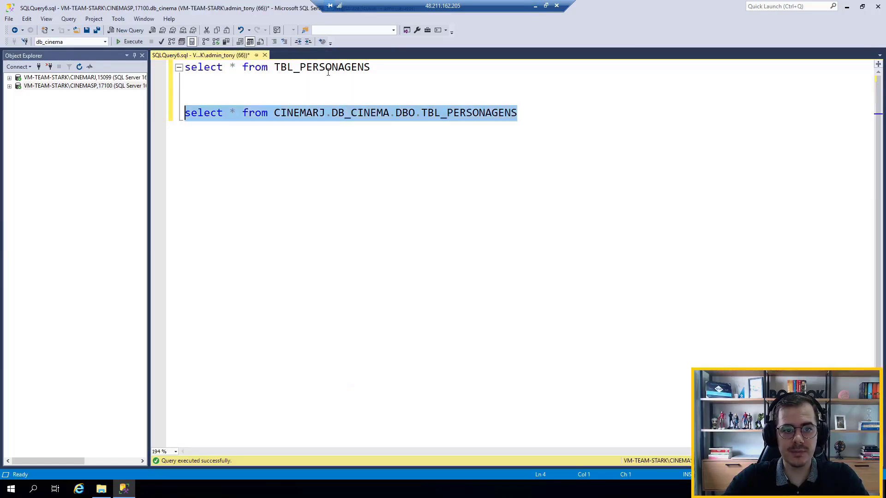
left_click(264, 55)
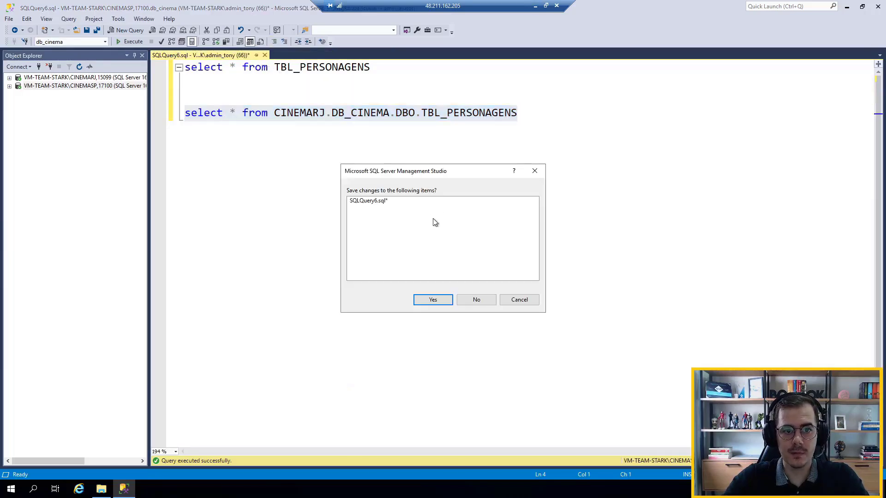
left_click(477, 299)
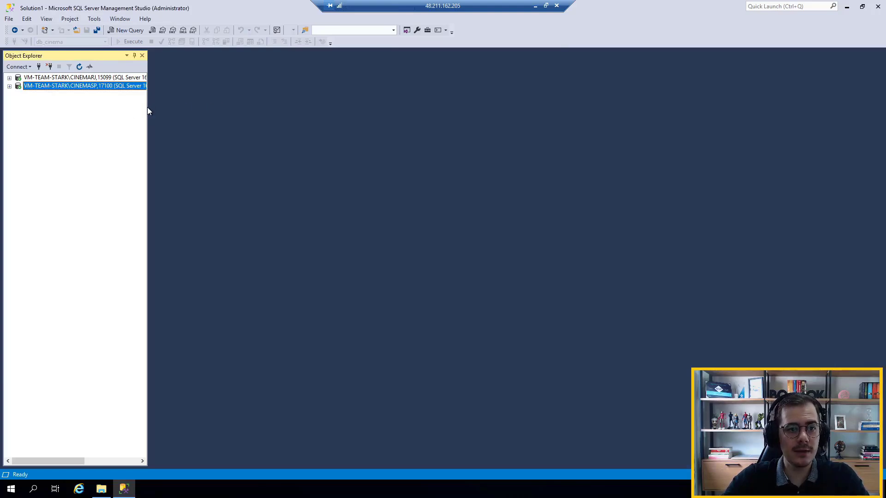
Widen the Object Explorer and start a new server login on CINEMASP named integra_ls
left_click_drag(148, 107, 206, 105)
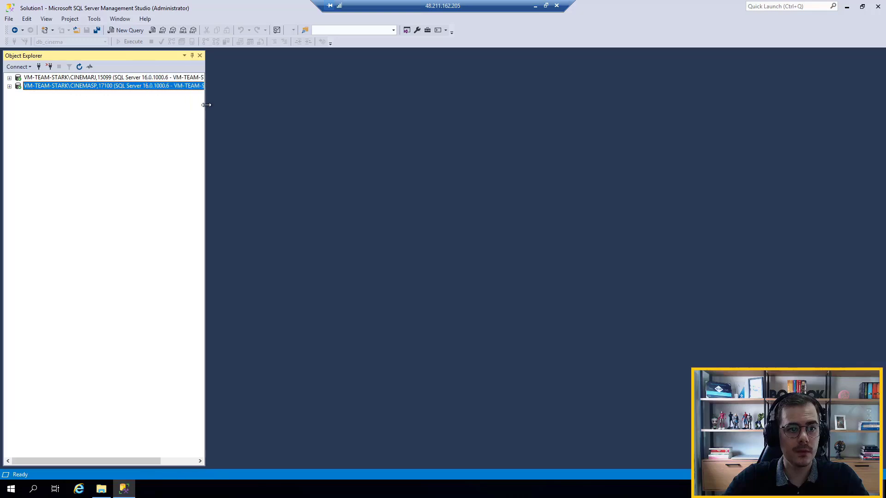
left_click(10, 87)
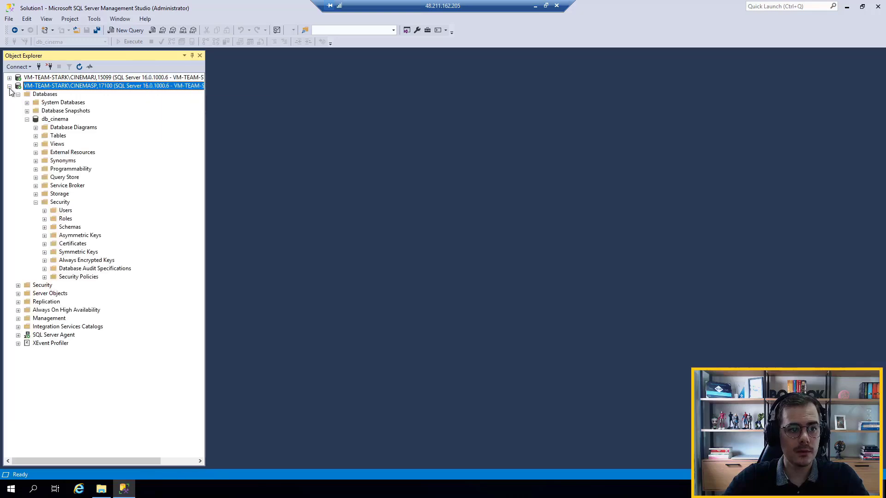
left_click(27, 119)
left_click(18, 128)
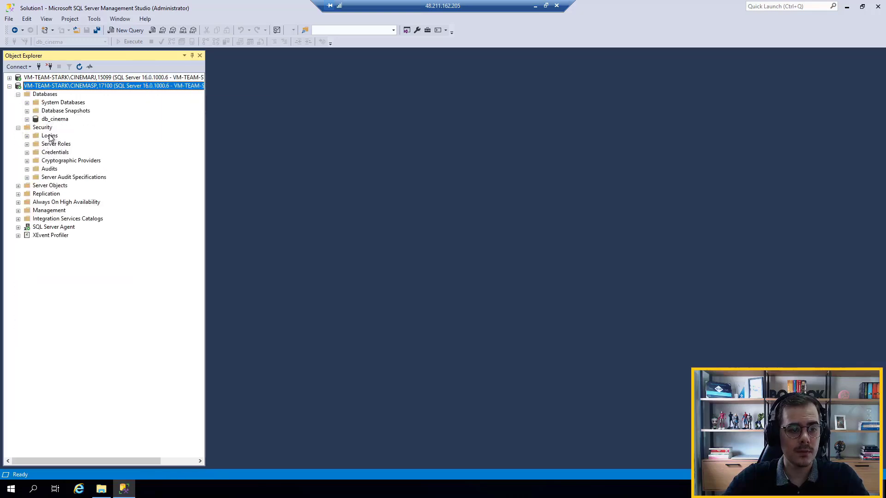
right_click(50, 136)
left_click(80, 139)
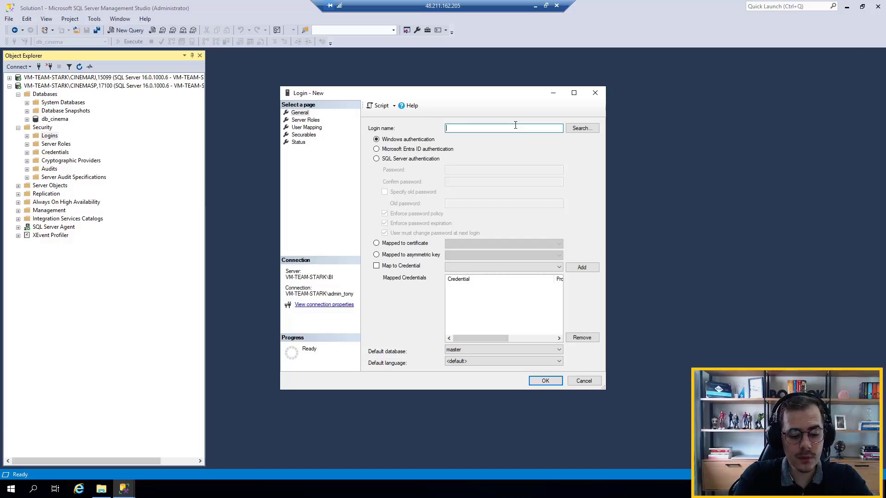
type("INTEGRA_")
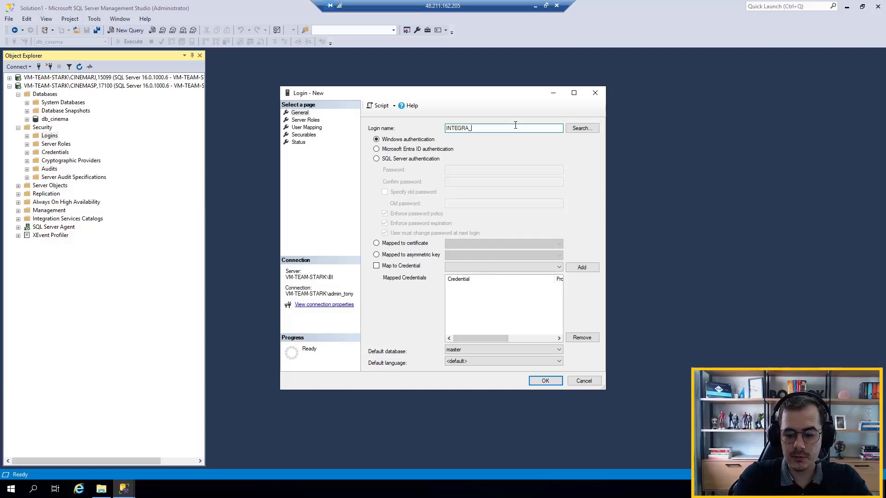
key("Caps_Lock")
key("ctrl+a")
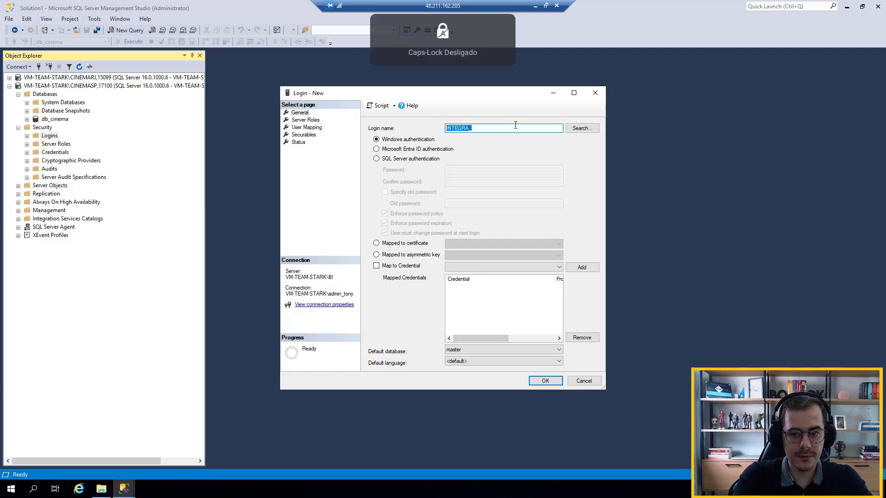
type("integra_")
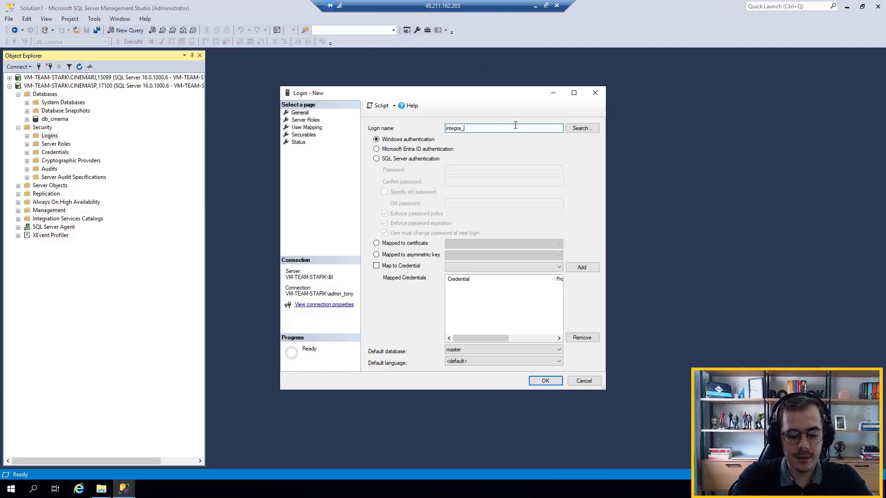
type("ls")
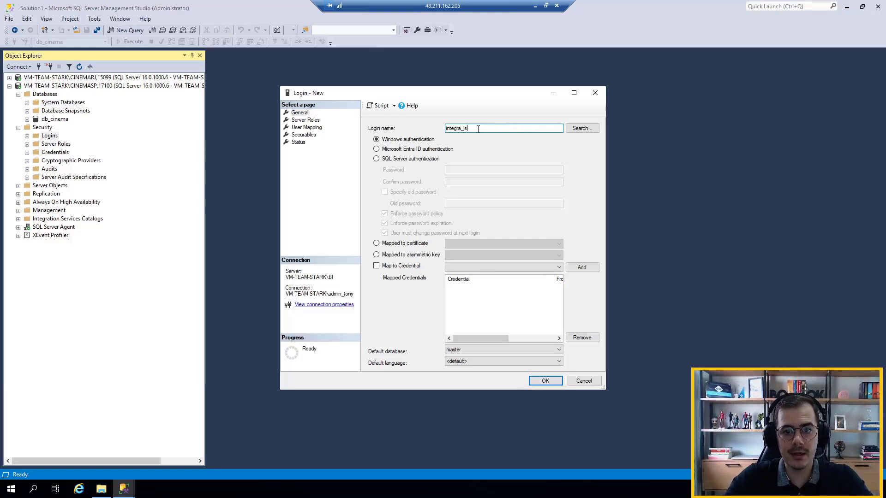
Give the login SQL Server authentication, enter and confirm its password, and turn off password policy enforcement
left_click(426, 160)
left_click(451, 169)
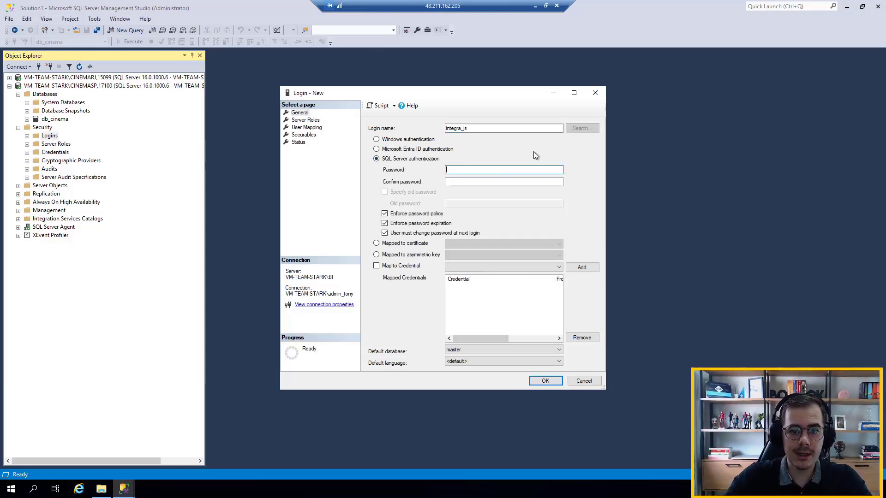
type("•••••")
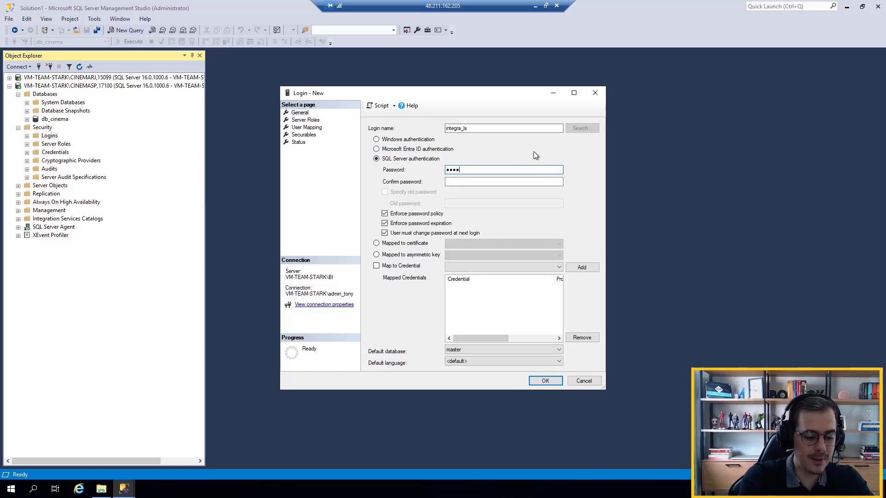
type("•••")
key("Tab")
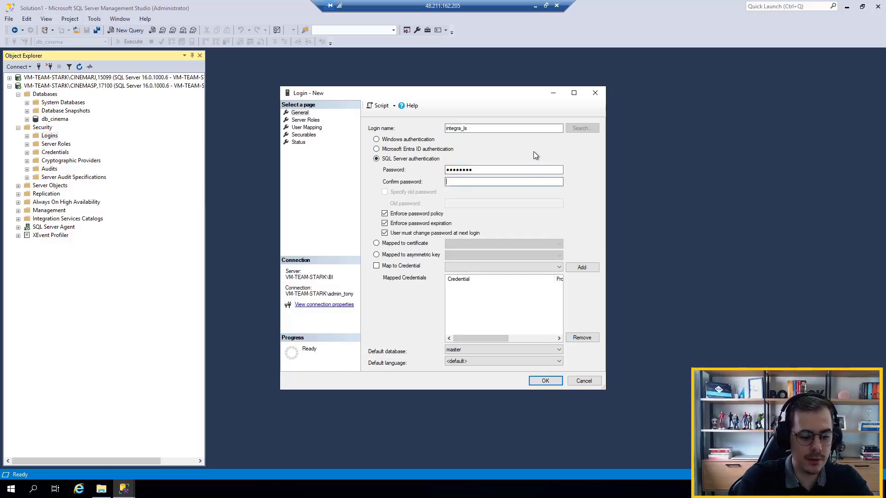
type("••••••••")
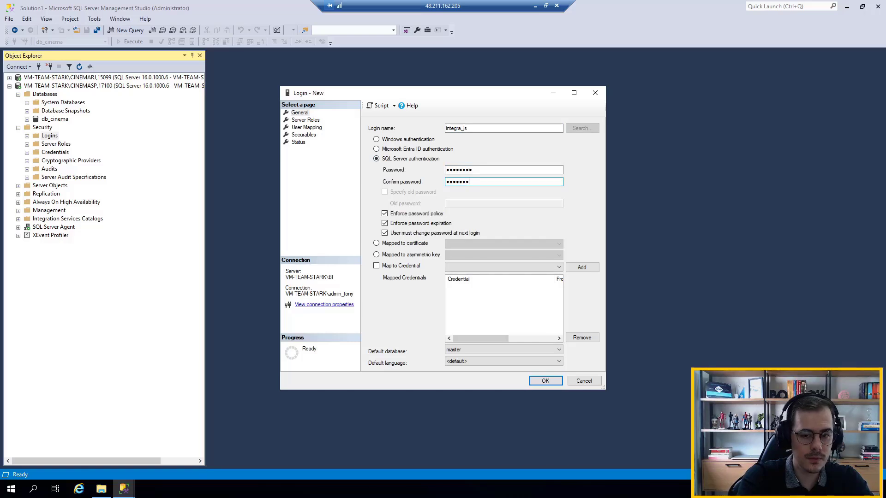
left_click(398, 214)
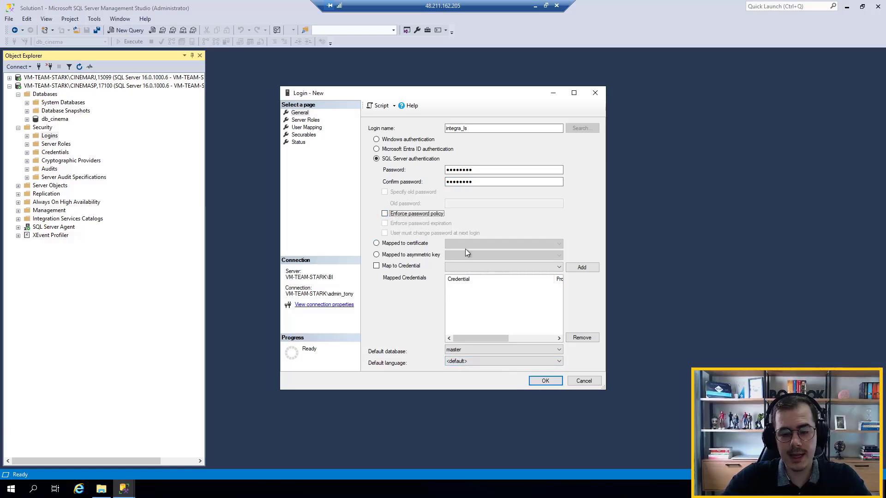
Set the login's default language to English - us_english and create the login
left_click(503, 362)
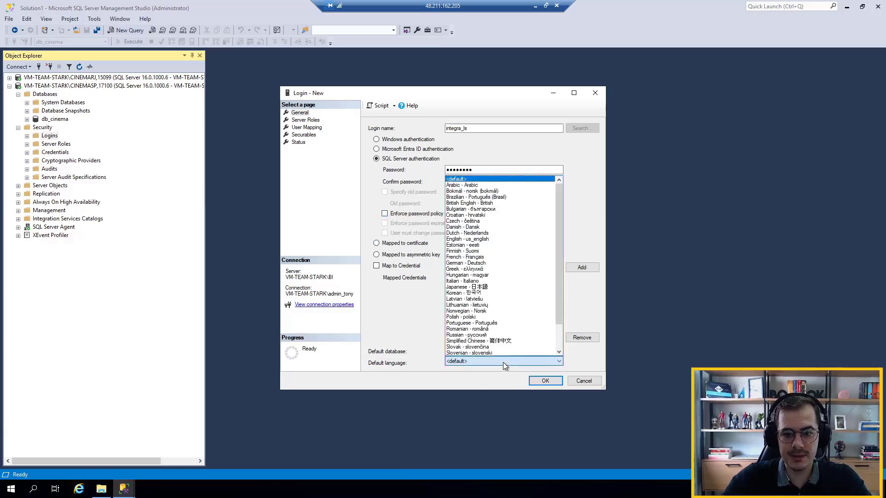
left_click(485, 240)
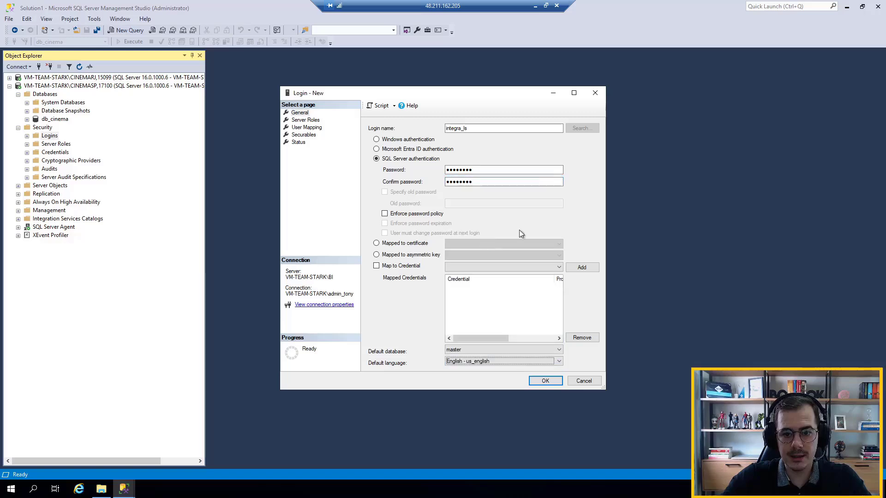
left_click(555, 379)
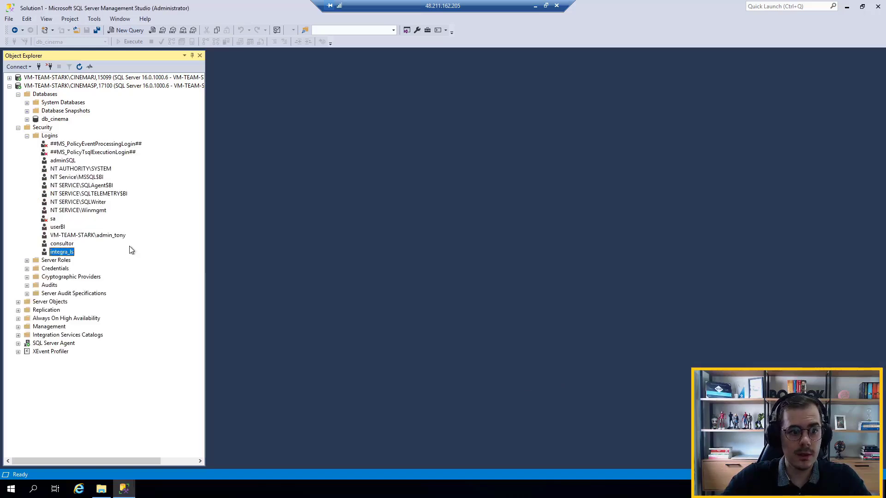
Start a new db_cinema database user named integra_ls, mapped to the integra_ls login
left_click(27, 120)
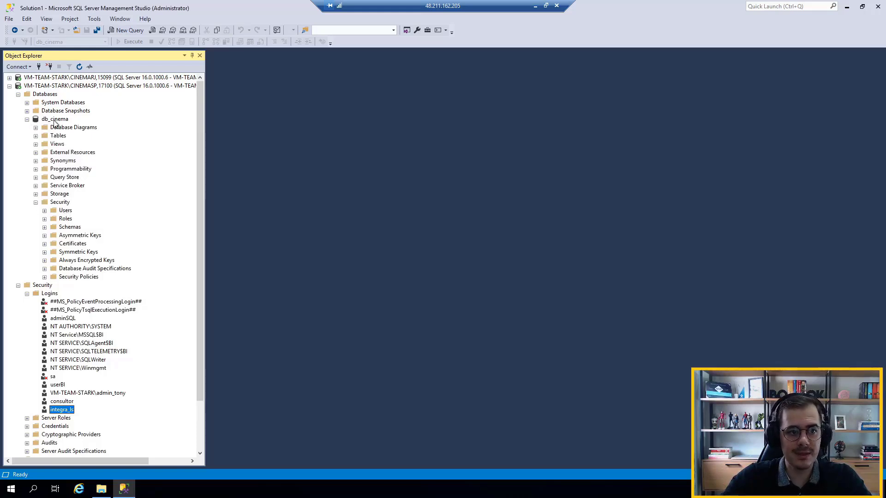
right_click(65, 212)
left_click(91, 217)
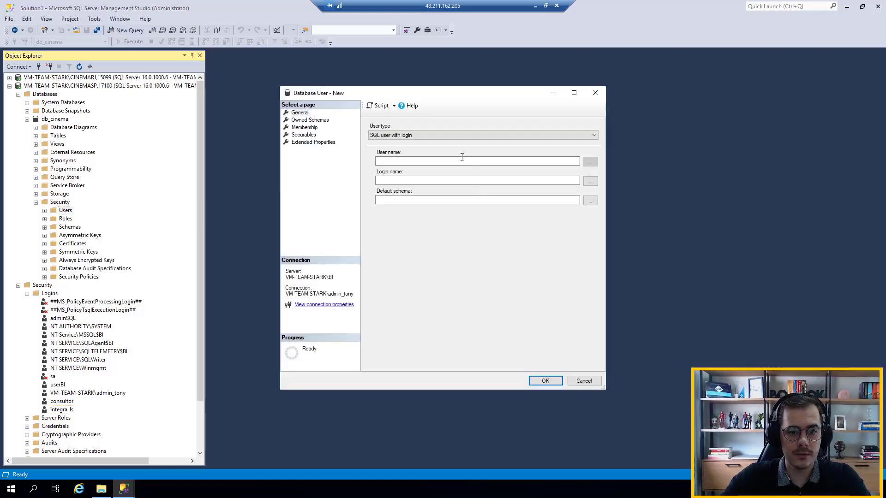
type("integra_ls")
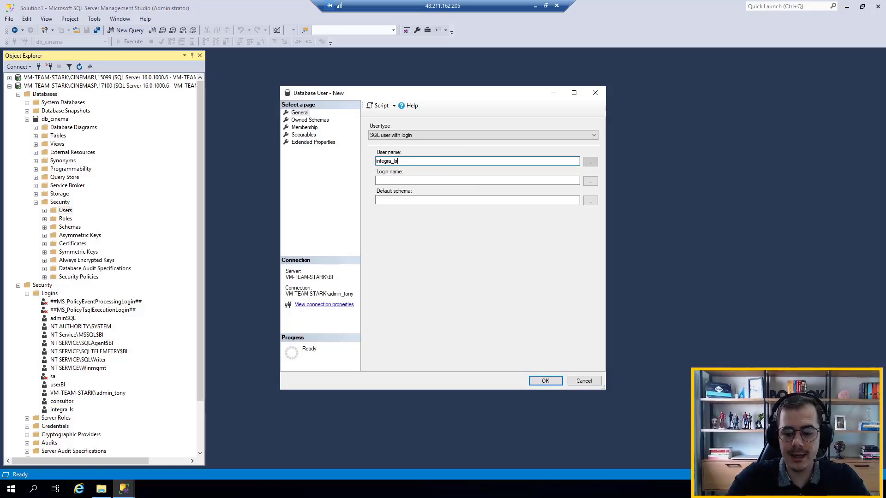
key("ctrl+a")
key("ctrl+c")
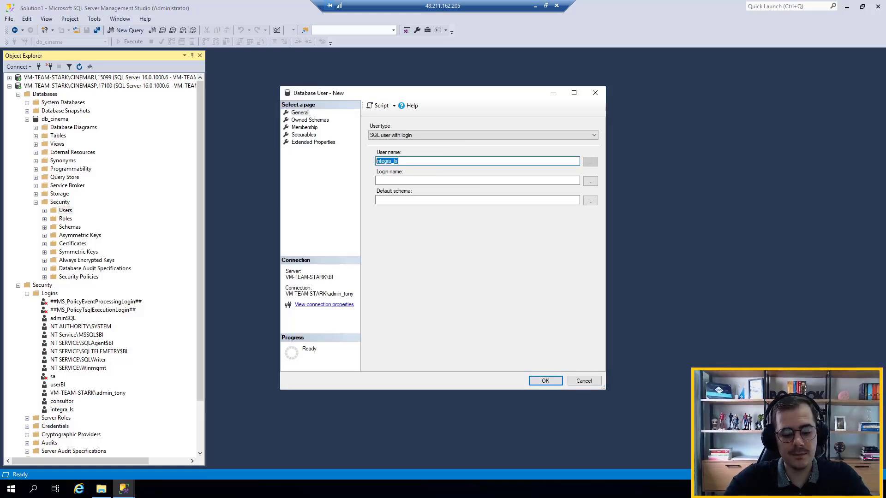
left_click(534, 180)
key("ctrl+v")
Give the new db_cinema user integra_ls the db_datareader role and create the user
left_click(304, 127)
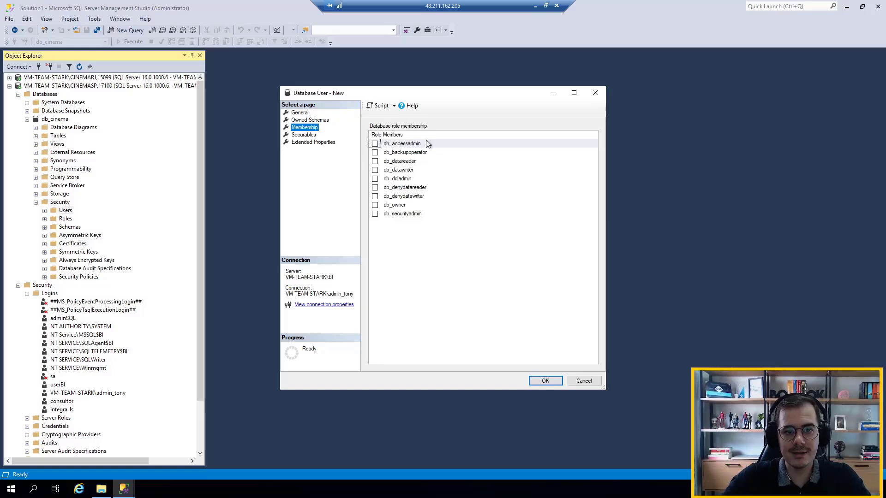
left_click(374, 161)
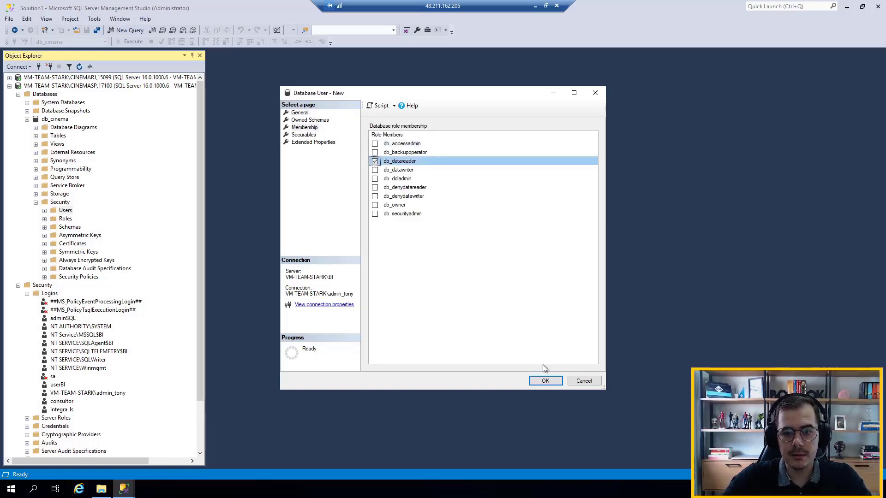
left_click(539, 381)
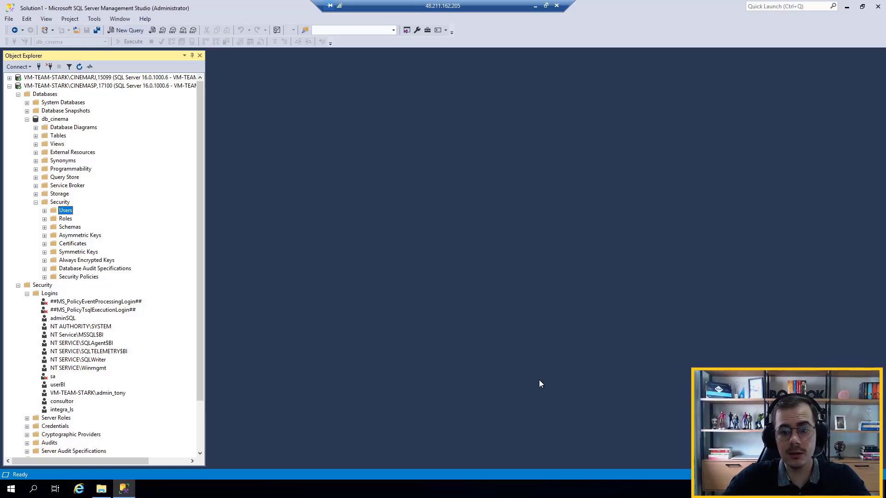
Delete the existing CINEMARJ linked server from CINEMASP together with its remote logins
left_click(28, 294)
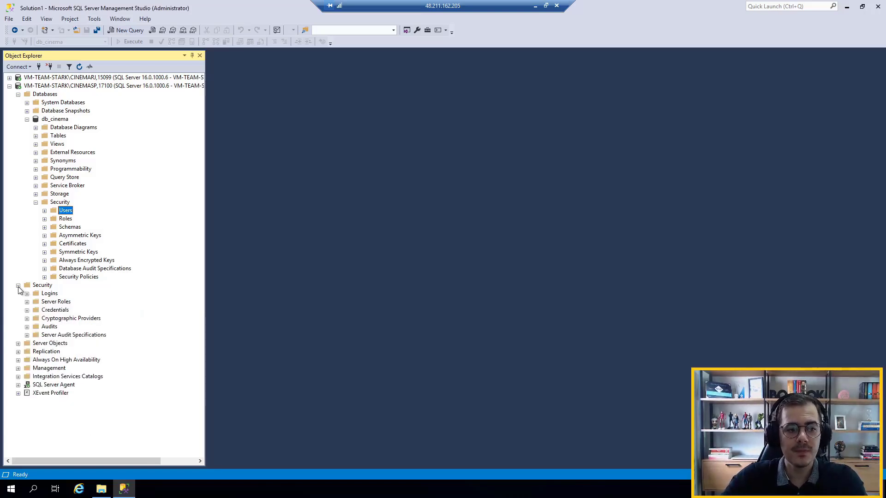
left_click(19, 286)
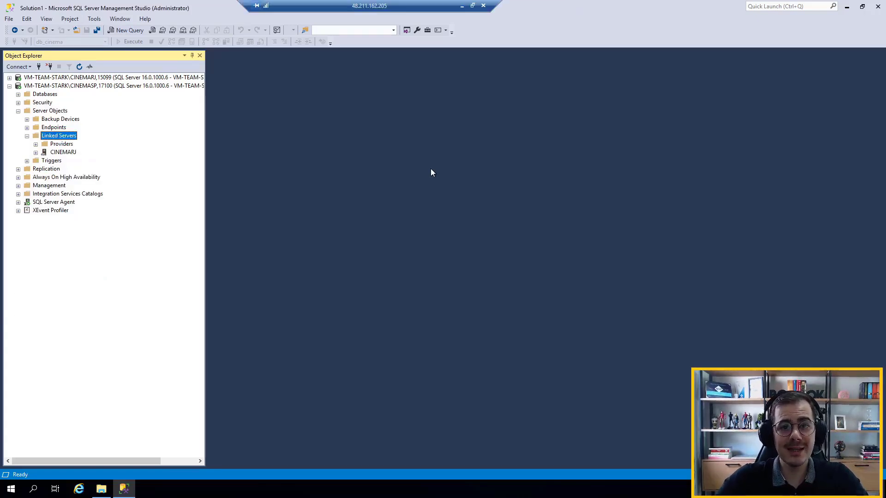
left_click(50, 153)
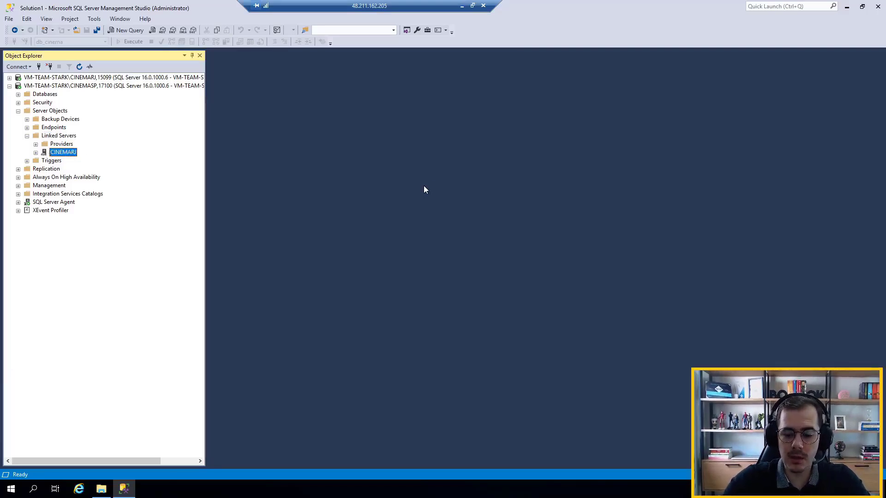
key("Delete")
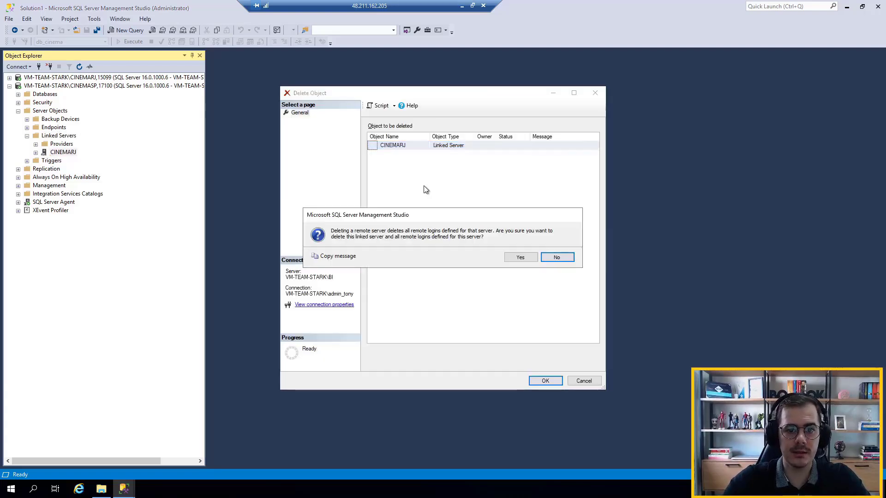
left_click(517, 258)
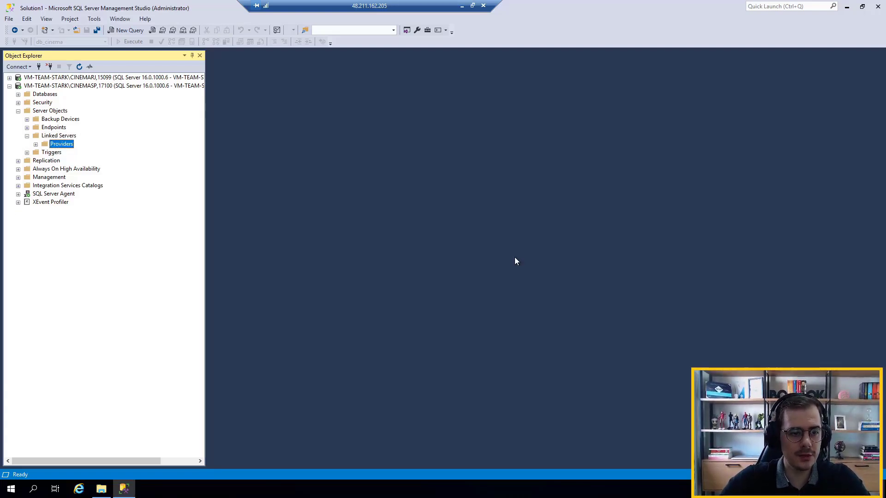
Copy the server name VM-TEAM-STARK\CINEMARJ,15099 from the recent server connections without connecting
left_click(39, 66)
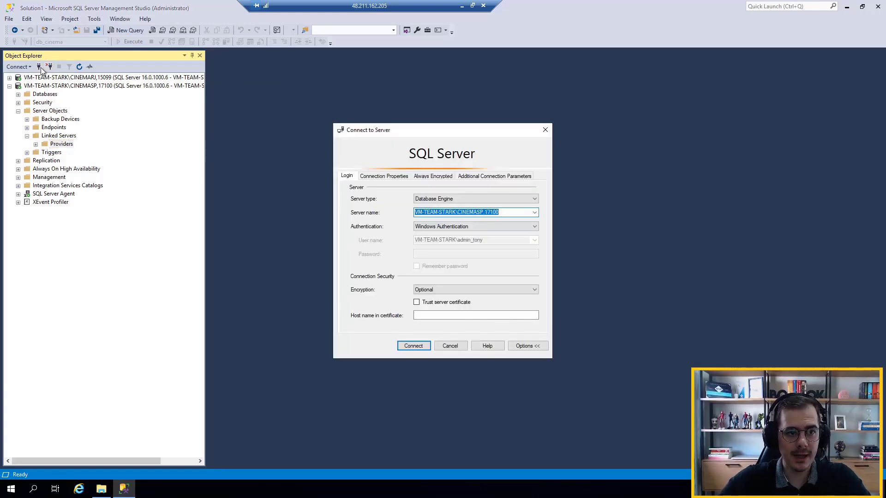
left_click(535, 212)
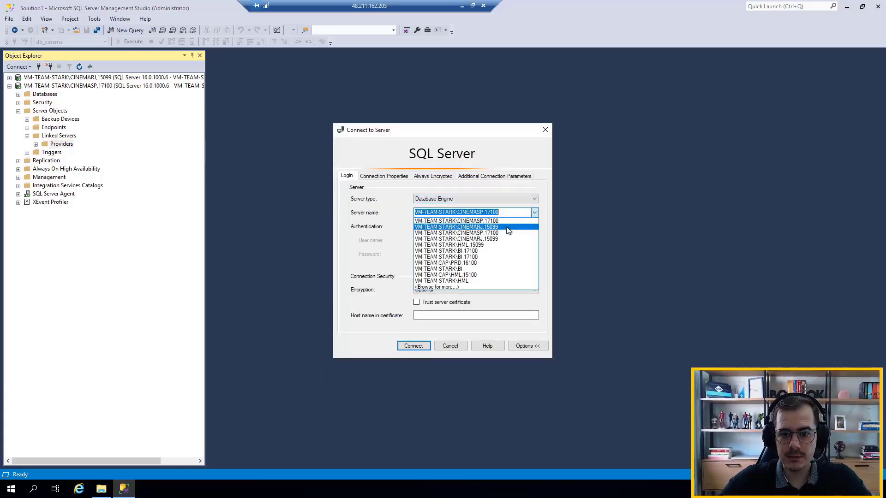
left_click(505, 219)
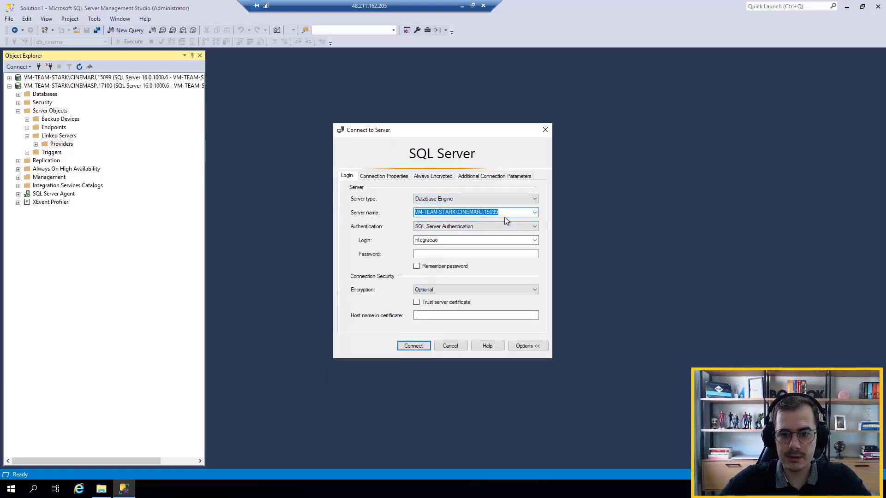
left_click(450, 346)
Start a new linked server on CINEMASP named CINEMARJ
right_click(54, 138)
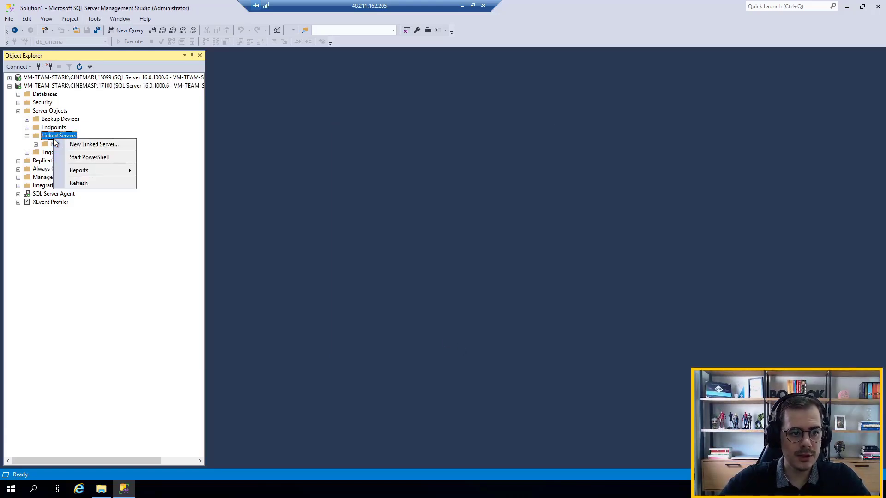
left_click(112, 146)
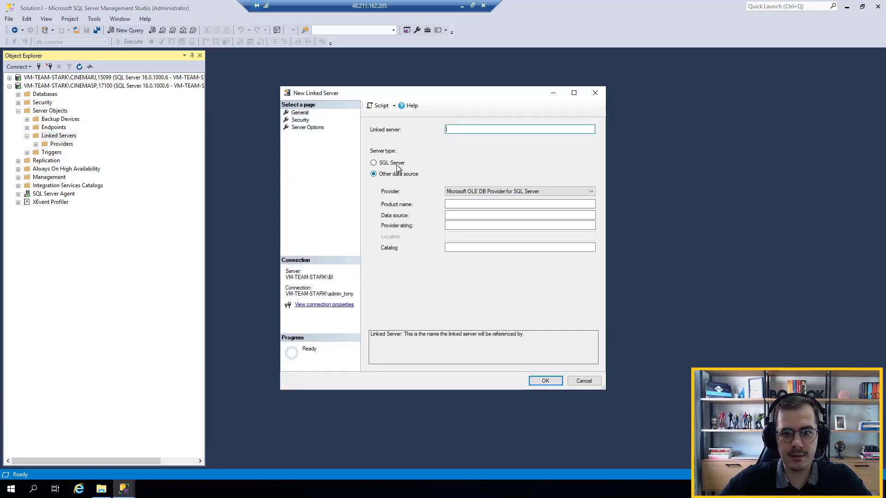
key("Caps_Lock")
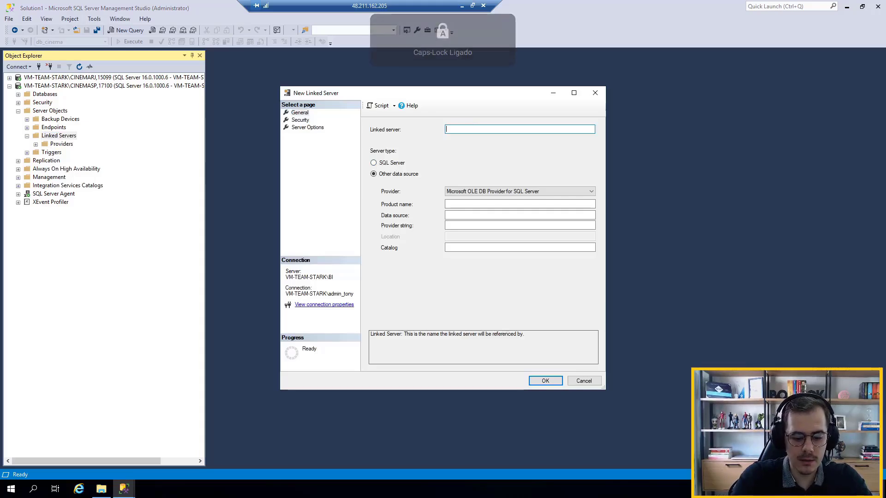
type("CINEMARJ")
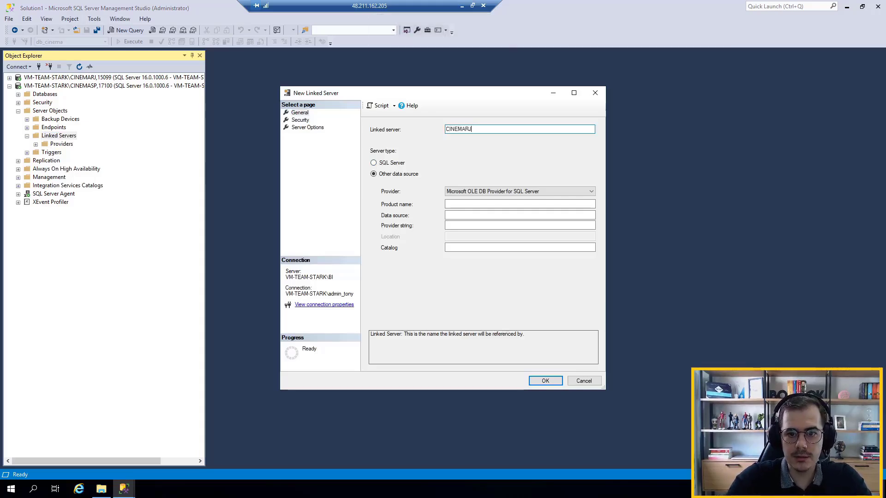
Set the linked server's data source to VM-TEAM-STARK\CINEMARJ,15099 and its catalog to db_cinema
left_click(464, 216)
type("VM-TEAM-STARK\\CINEMARJ,15099")
left_click(474, 248)
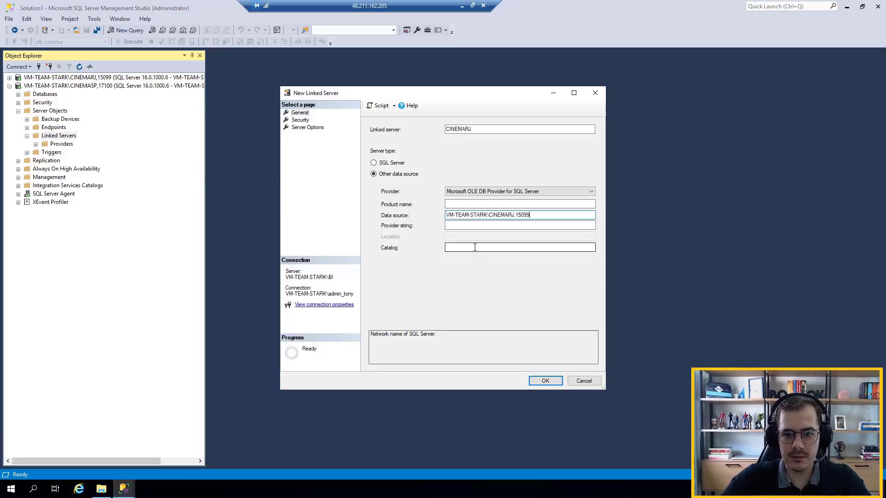
key("Caps_Lock")
type("db_")
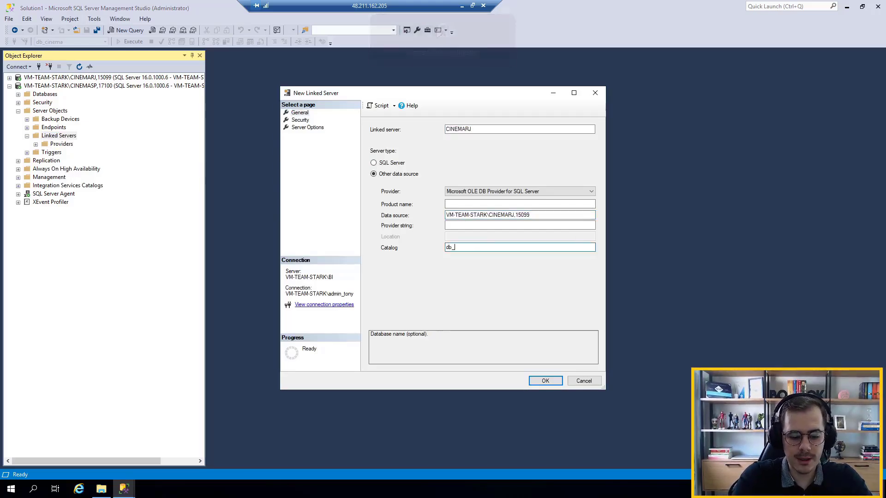
type("cinema")
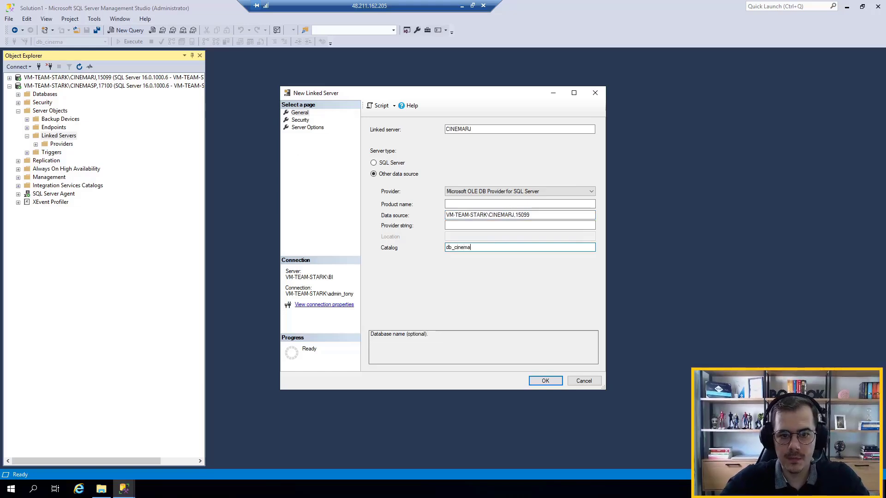
Add a login mapping for the local login integra_ls in the linked server's security settings
left_click(301, 121)
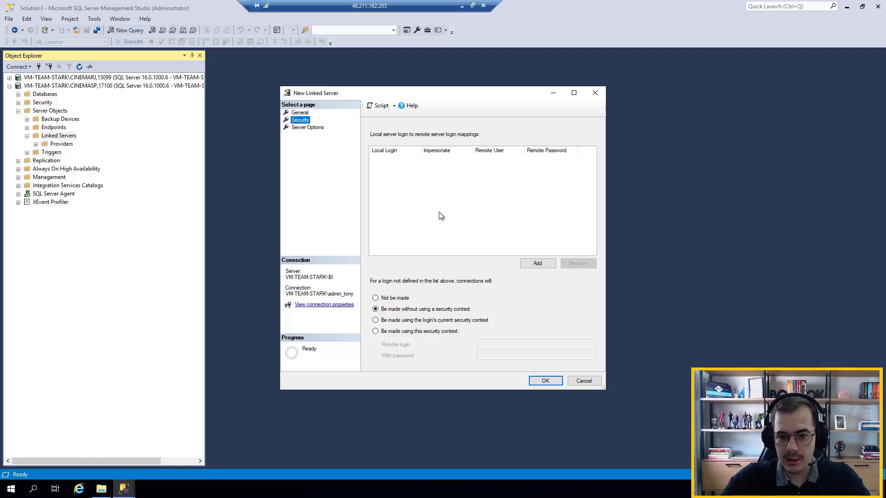
left_click(411, 332)
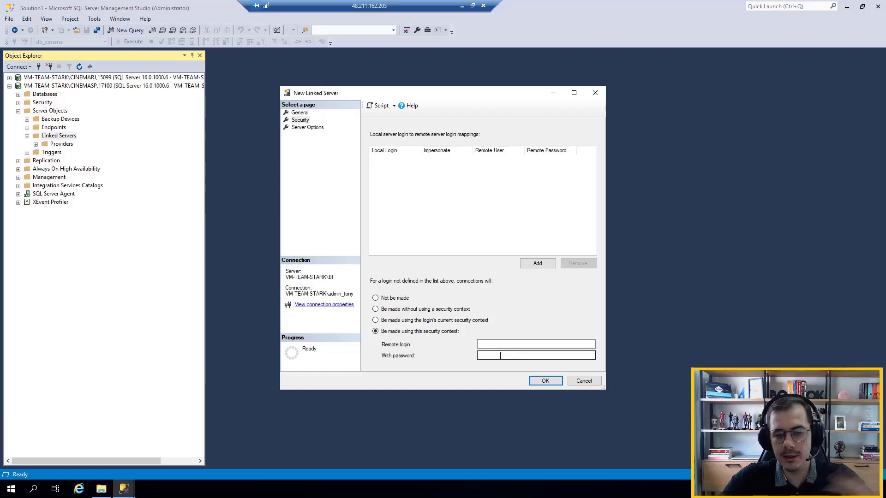
left_click(396, 310)
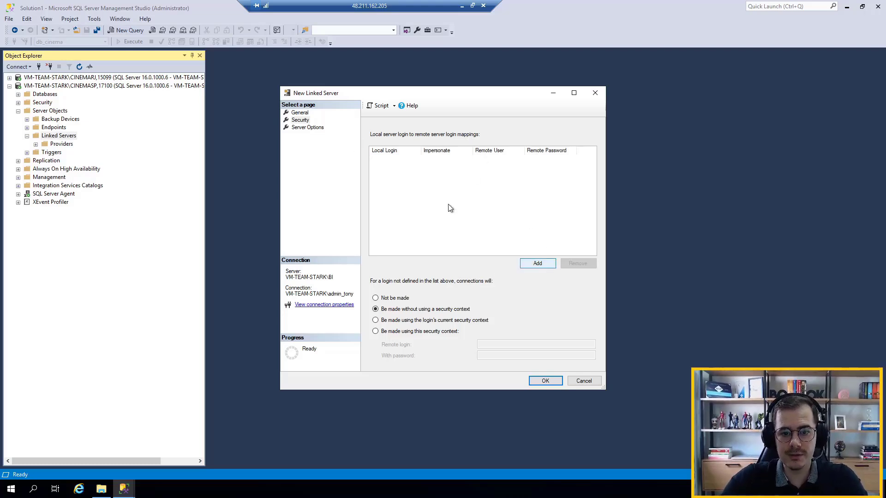
left_click(544, 264)
left_click(412, 159)
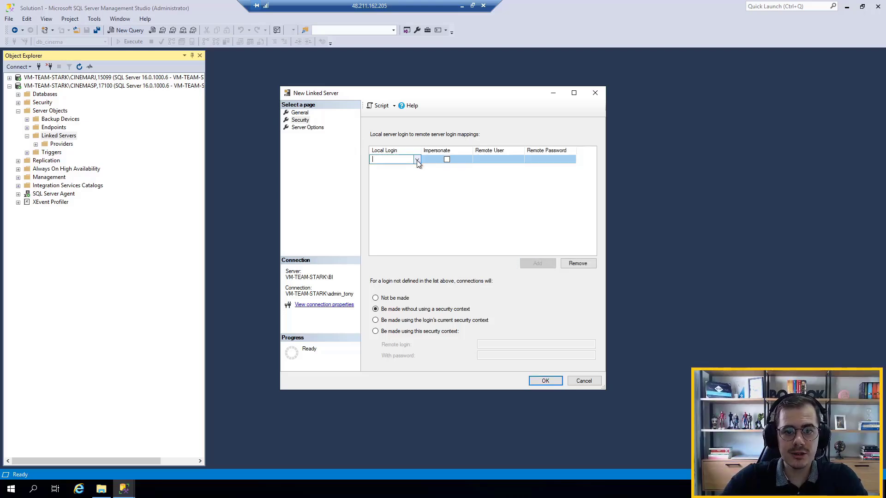
left_click(418, 160)
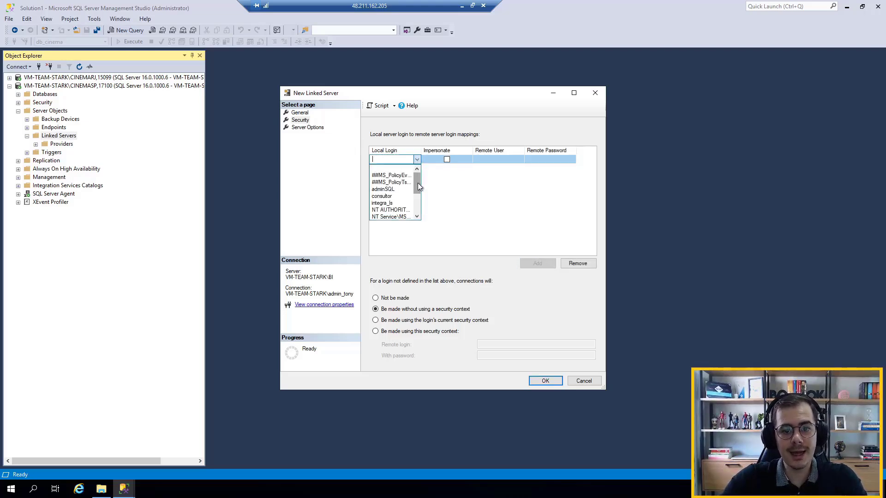
left_click(400, 205)
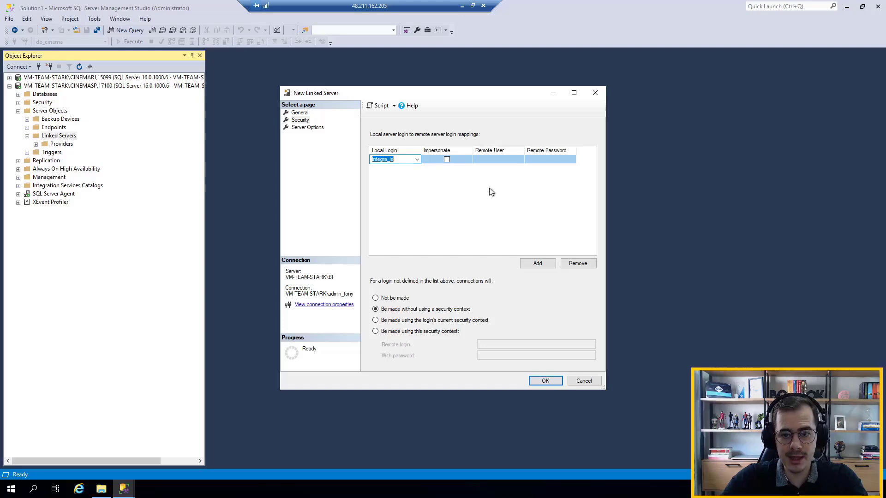
Map integra_ls to the remote user integracao with its remote password, and have unlisted logins connect using their current security context
left_click(505, 159)
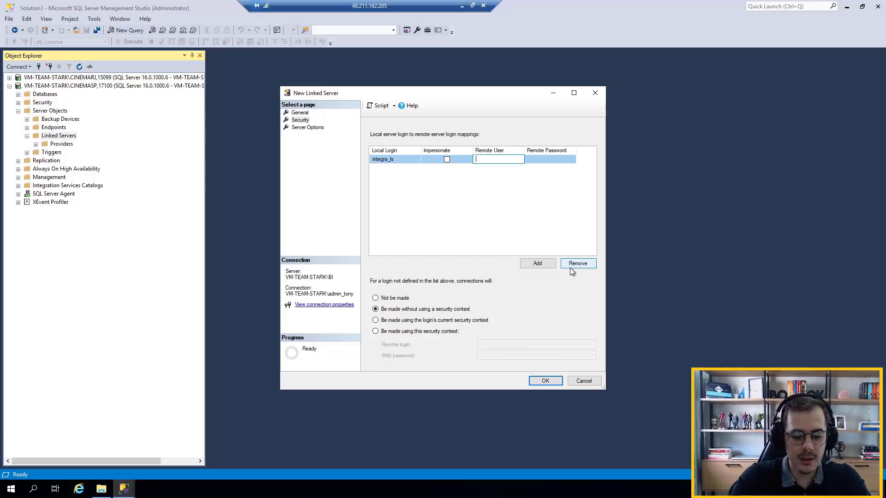
type("integra")
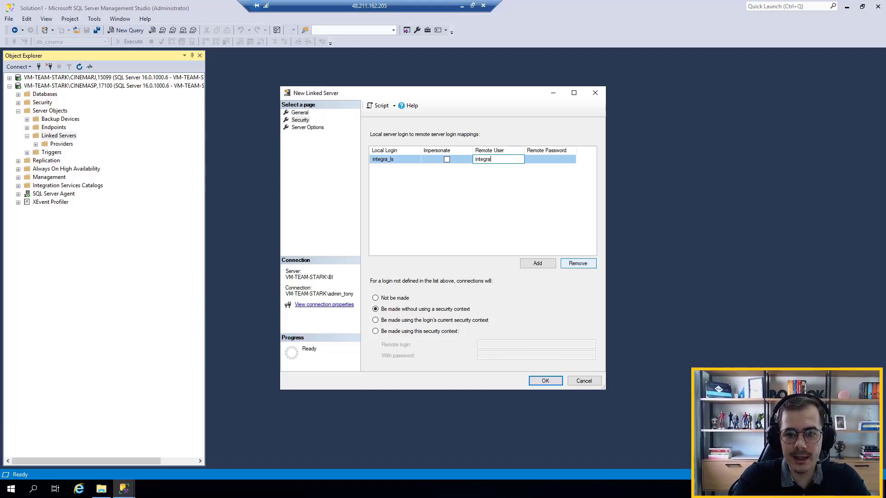
type("cao")
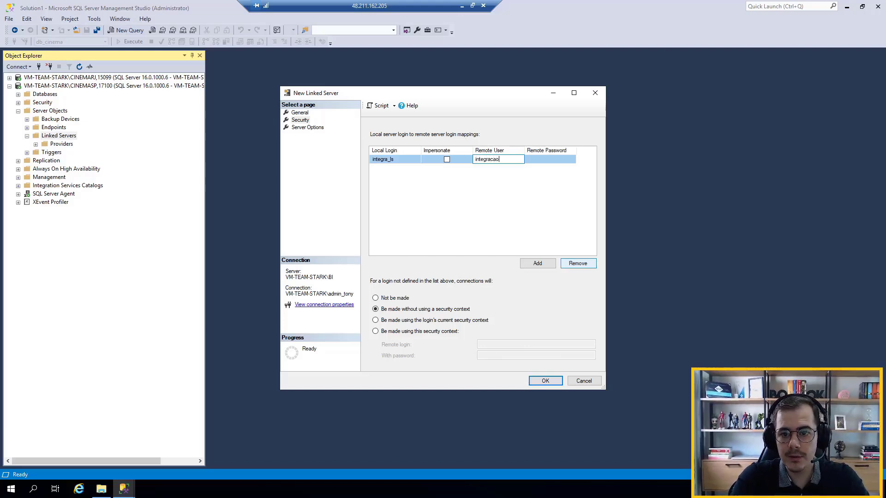
key("Tab")
type("****")
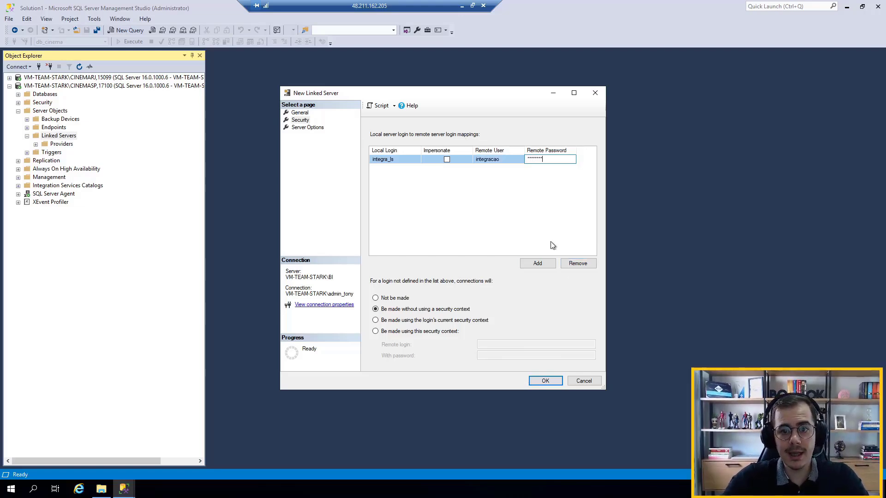
left_click(534, 223)
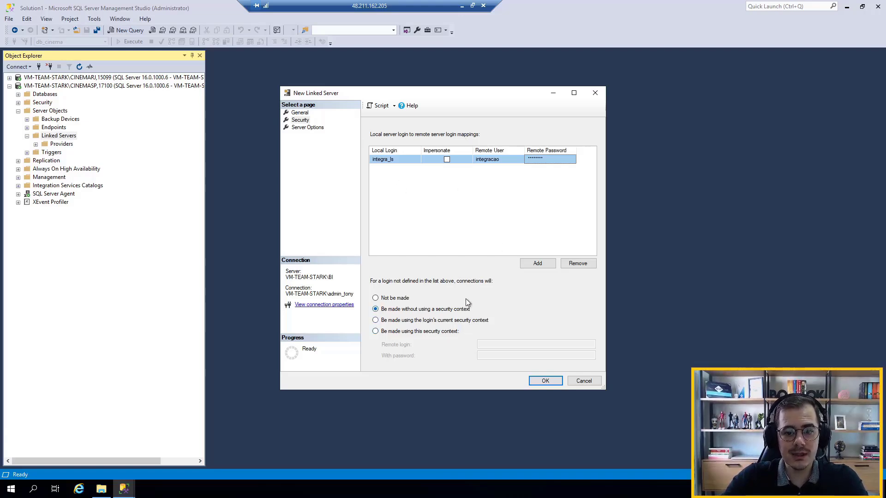
left_click(418, 321)
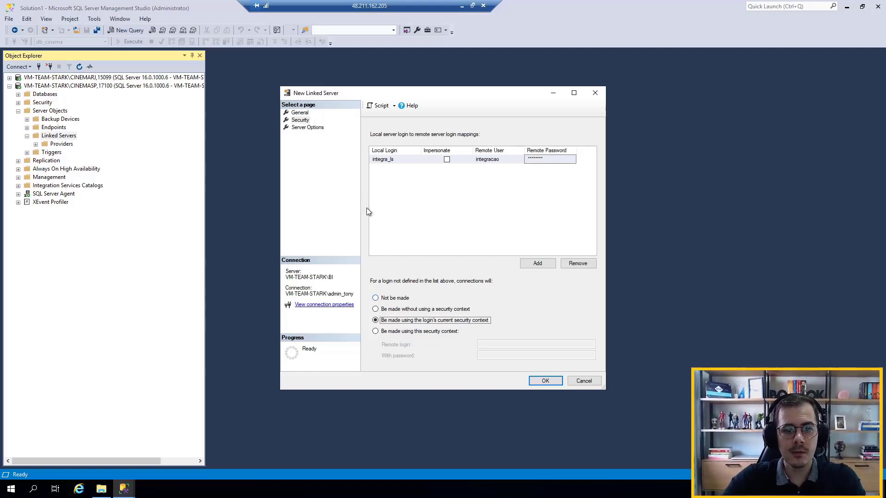
Set the linked server's RPC and RPC Out options to True and create the linked server
left_click(308, 127)
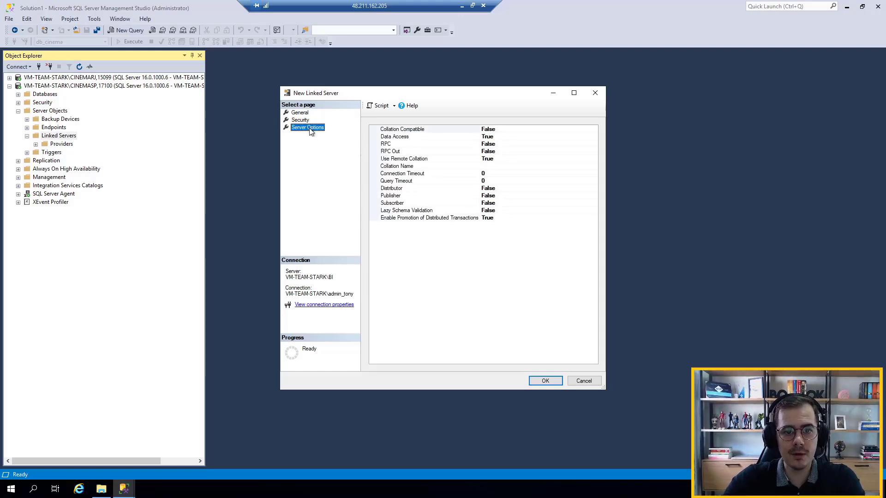
double_click(514, 144)
double_click(513, 152)
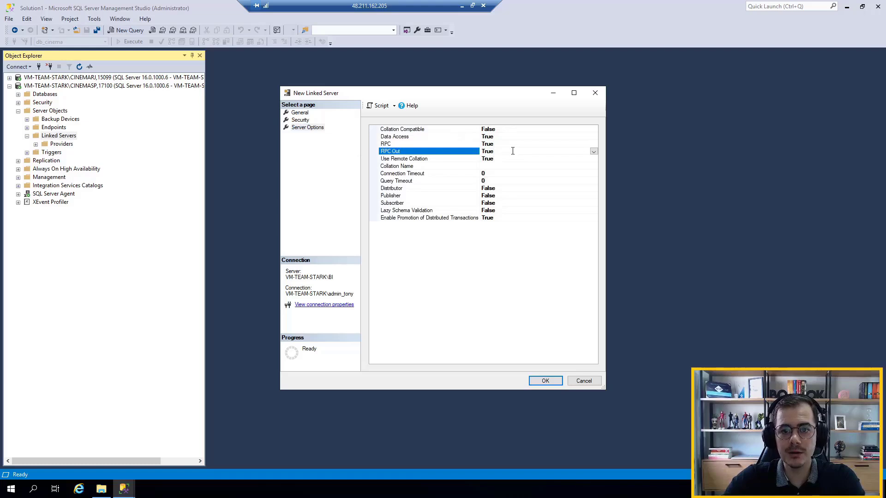
left_click(555, 383)
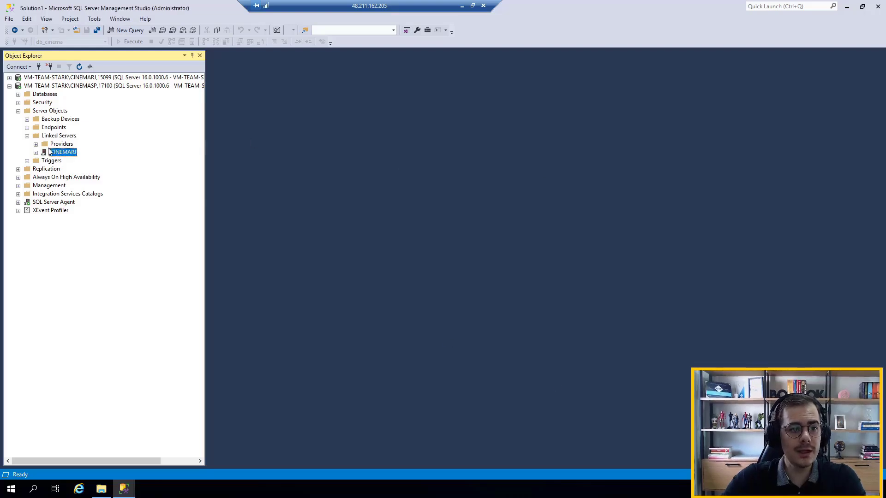
Examine the tables of db_cinema in the catalogs of the new CINEMARJ linked server, and collapse the Server Objects tree again
left_click(35, 152)
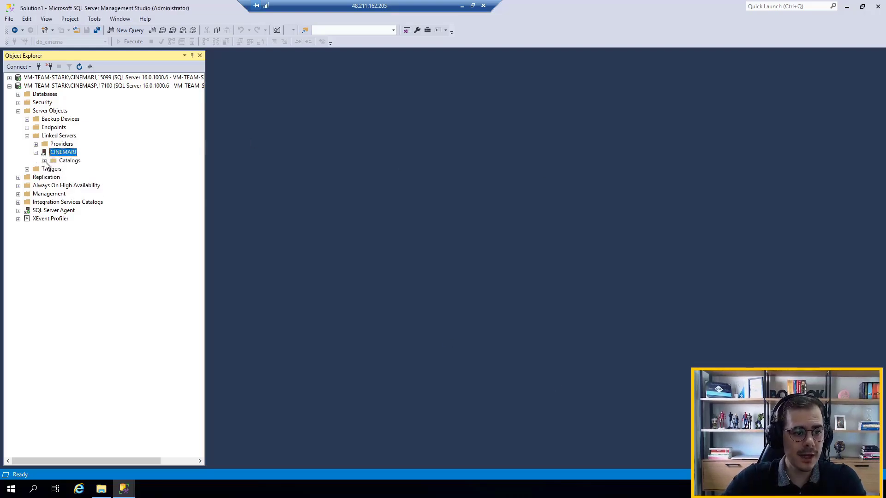
left_click(45, 160)
left_click(53, 178)
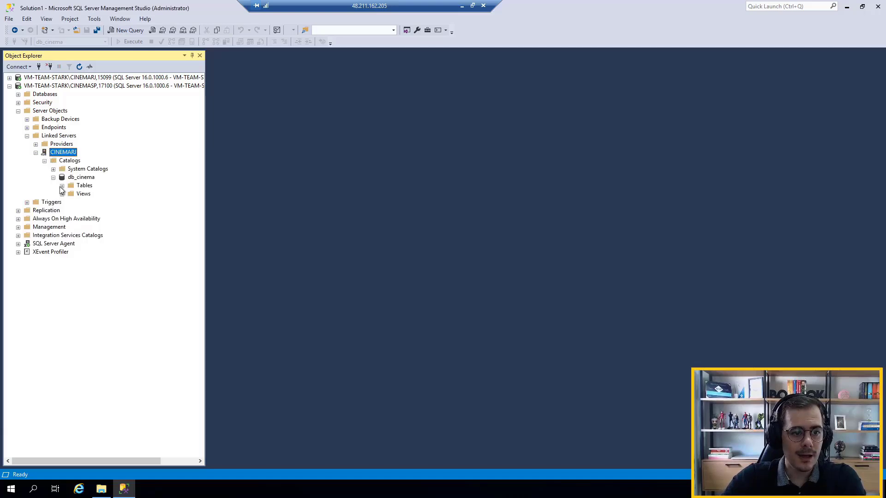
left_click(62, 186)
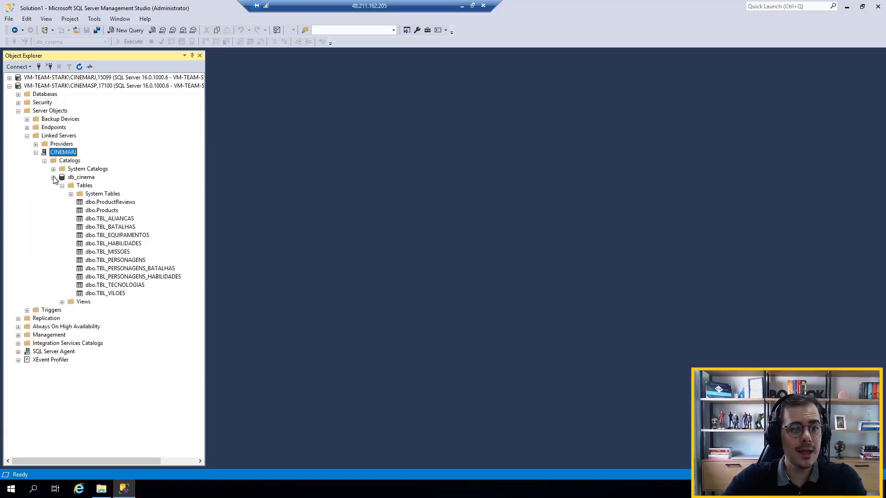
left_click(53, 177)
left_click(44, 161)
left_click(35, 152)
left_click(27, 136)
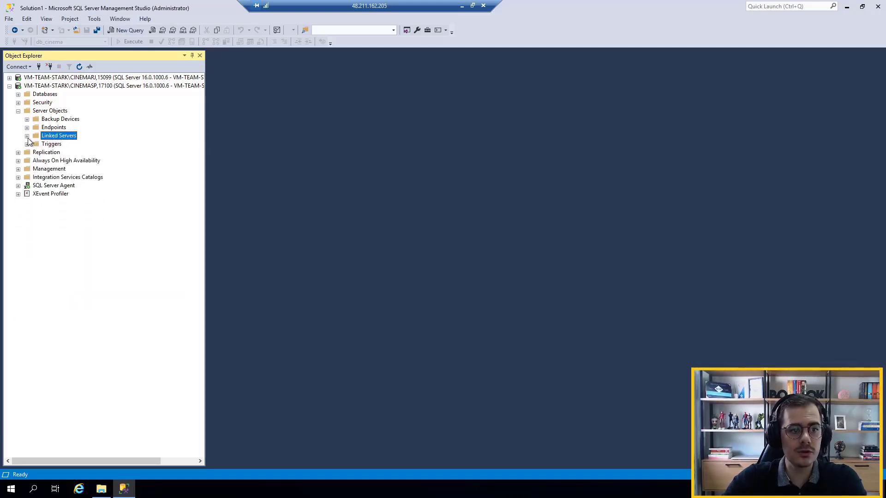
left_click(18, 111)
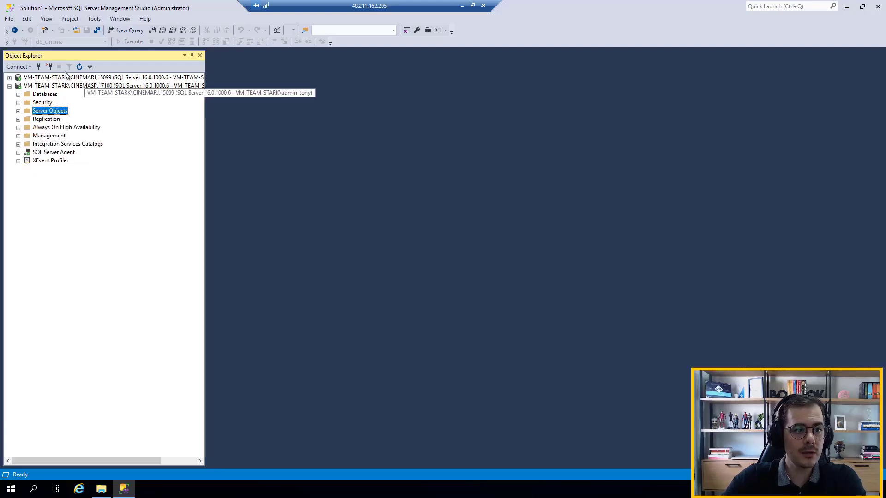
Connect to VM-TEAM-STARK\CINEMASP,17100 with SQL Server Authentication as integra_ls, entering the login's password
left_click(39, 67)
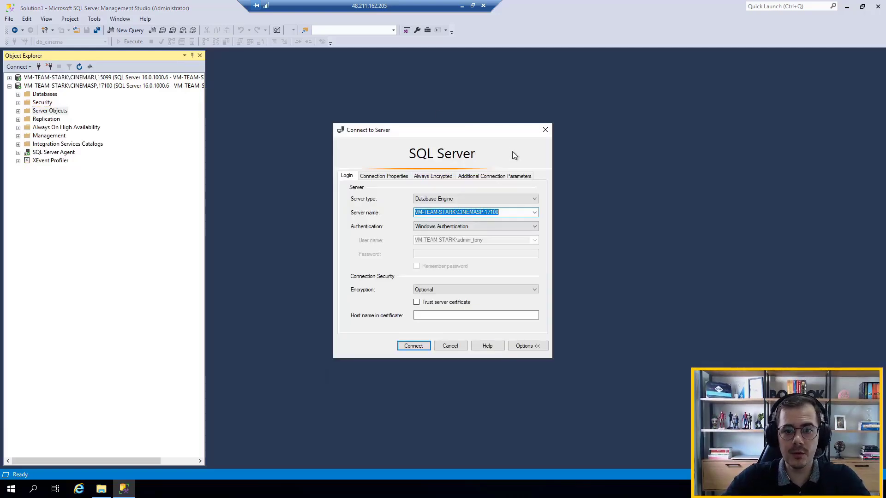
left_click(478, 226)
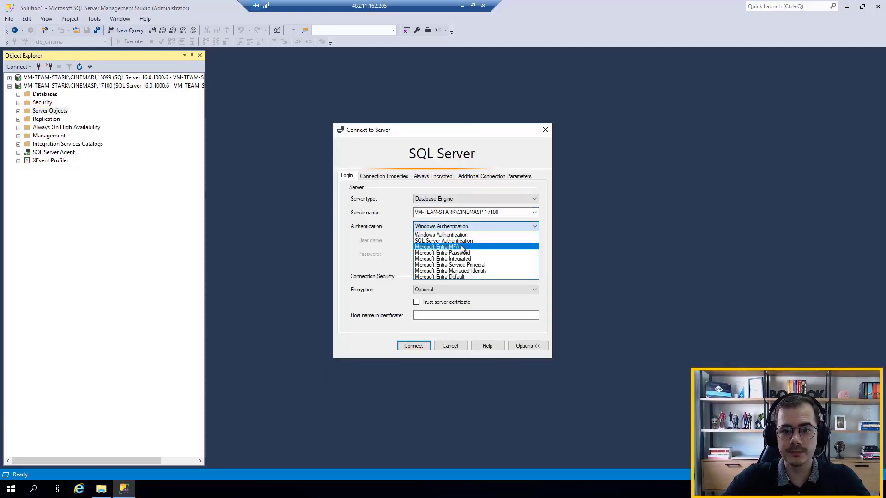
left_click(459, 241)
double_click(461, 240)
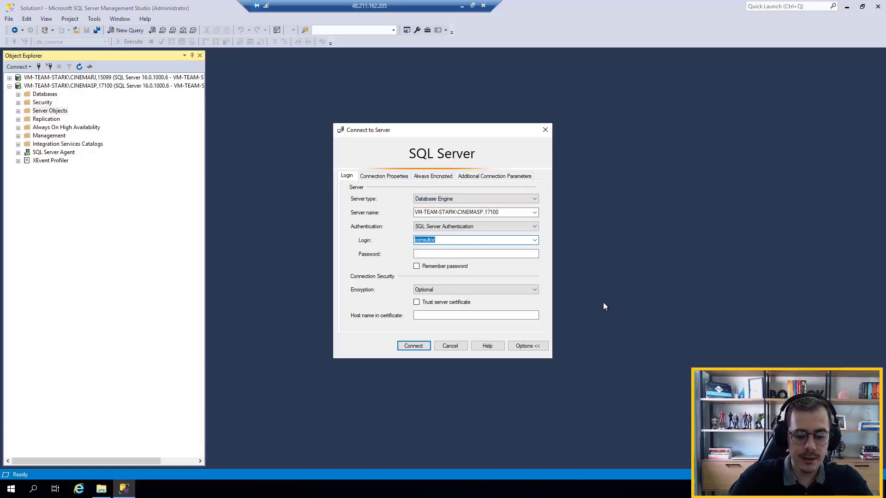
type("integra_is")
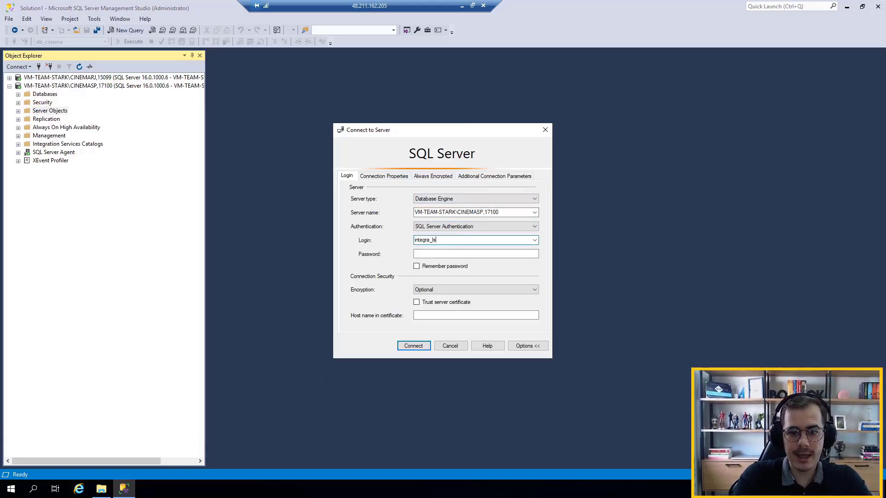
key("Tab")
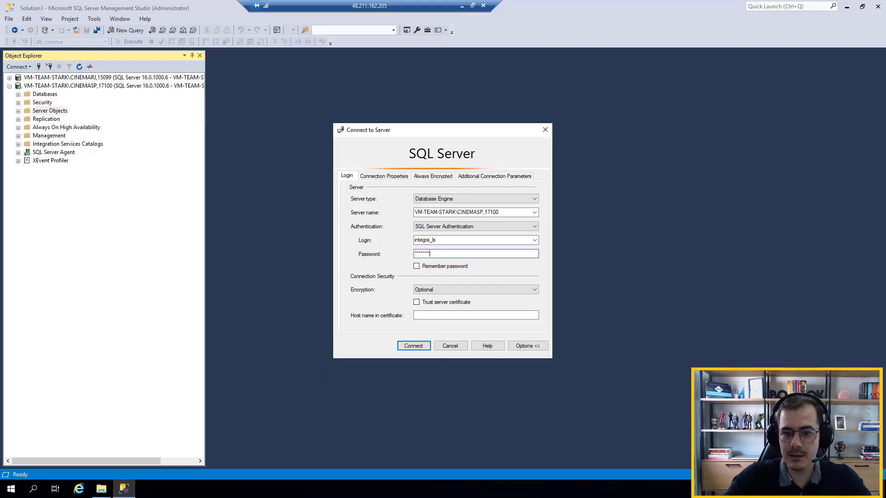
key("Return")
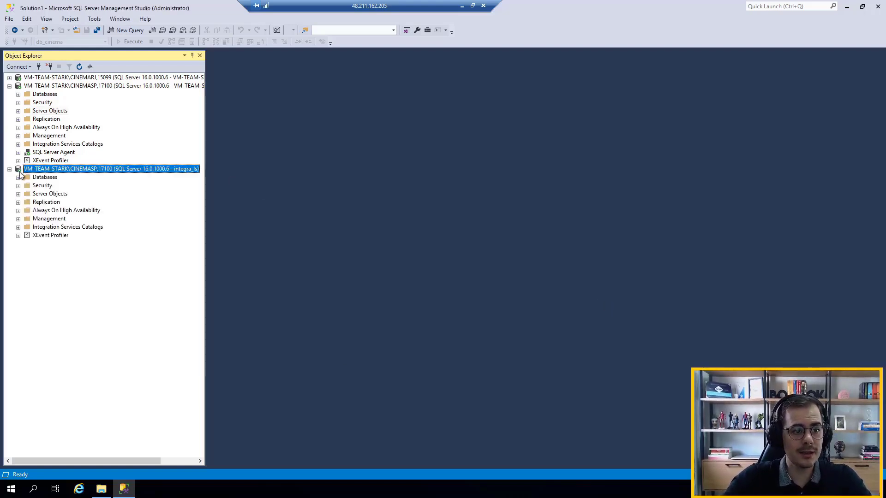
Open a new query on db_cinema under the integra_ls connection and run SELECT * FROM TBL_PERSONAGENS
left_click(18, 177)
left_click(45, 203)
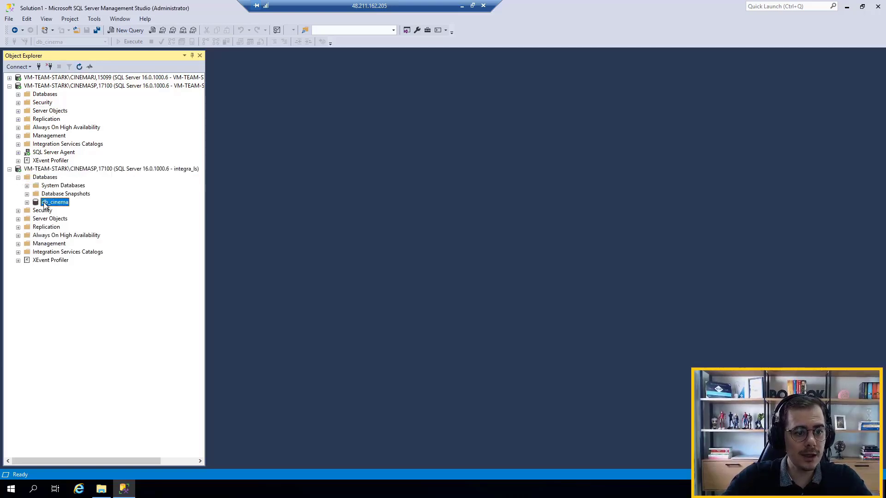
double_click(44, 202)
left_click(127, 30)
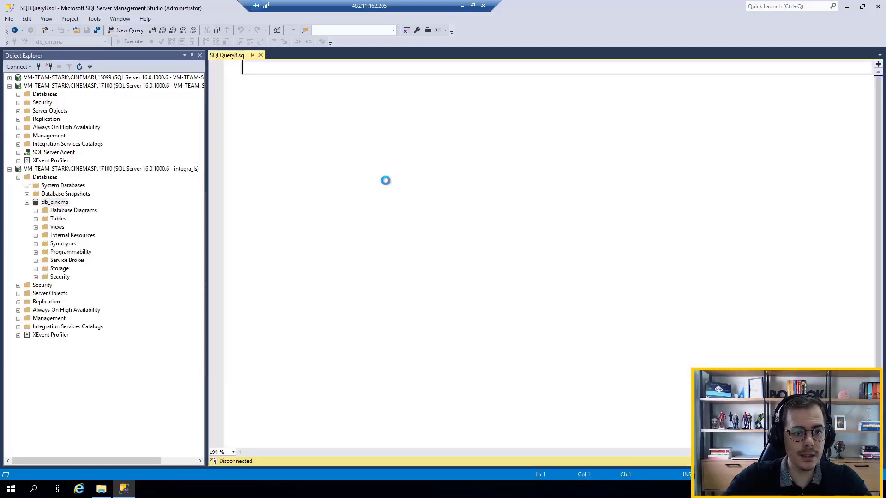
type("SELECT ")
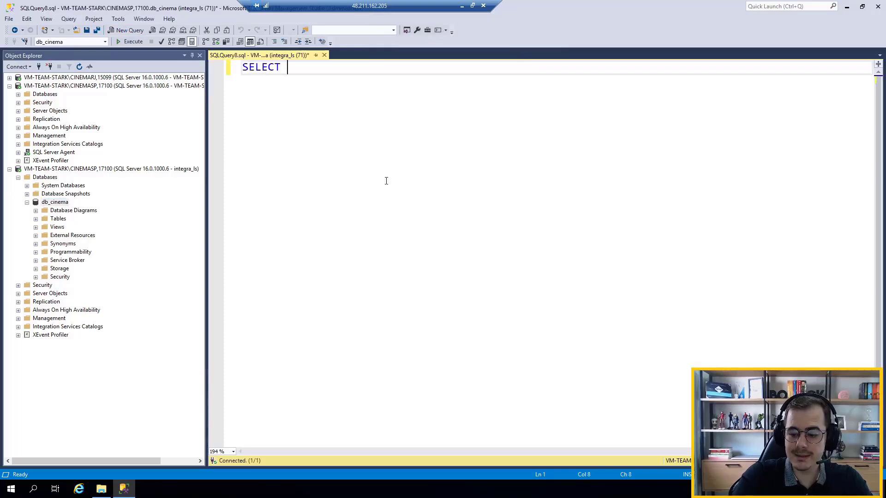
type("* FROM TBL_")
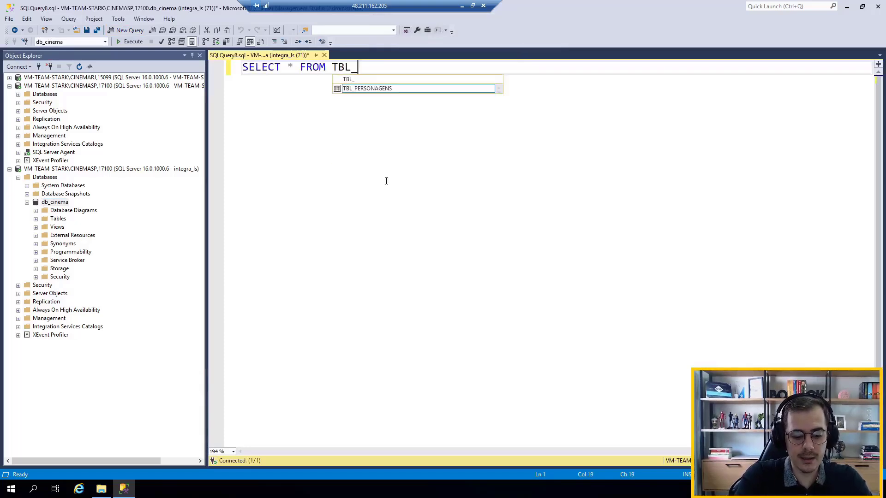
type("PERSONAGENS")
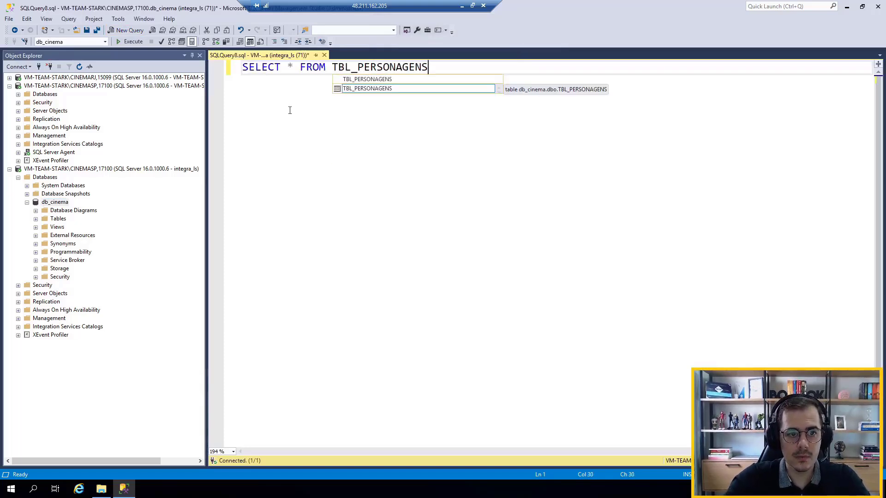
left_click(132, 42)
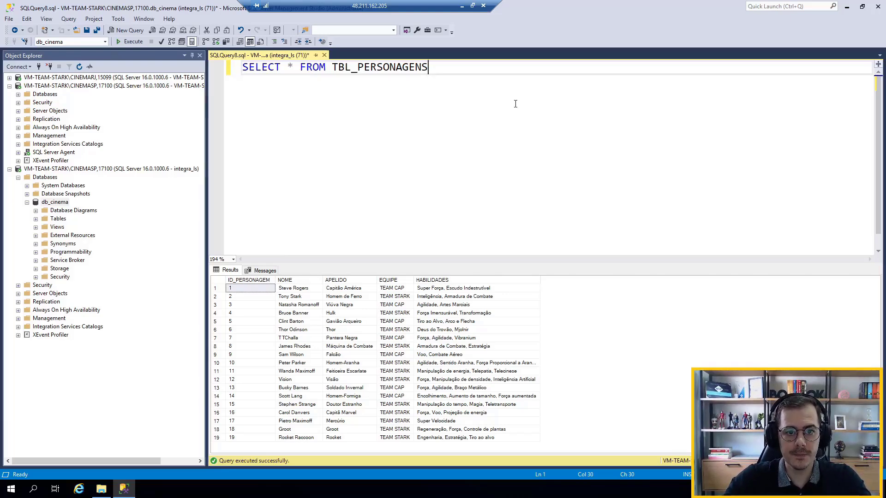
Duplicate the TBL_PERSONAGENS SELECT statement two lines below the original
key("Return")
key("Return")
left_click_drag(479, 65, 67, 61)
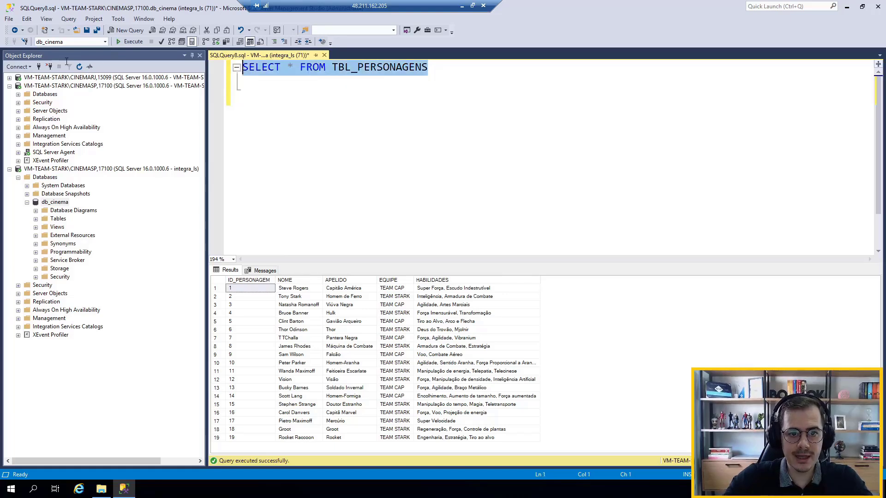
key("ctrl+c")
left_click(269, 107)
key("ctrl+v")
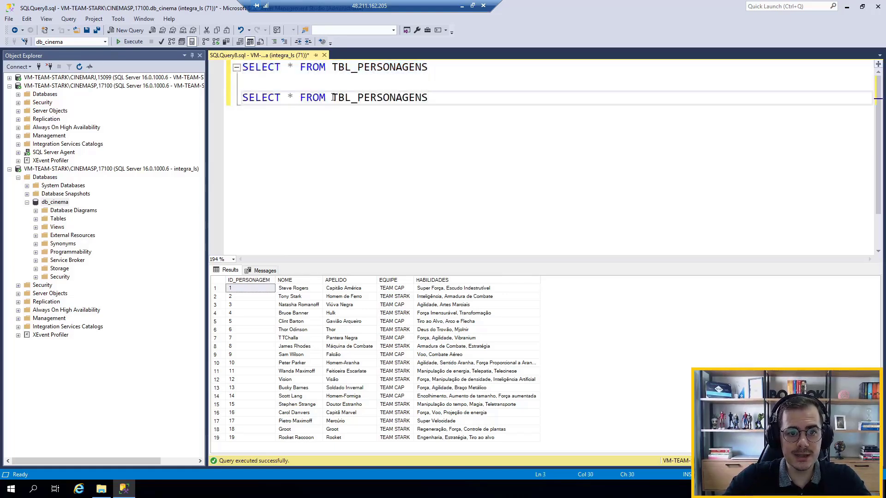
Qualify the table in the second SELECT statement with the linked server path as CINEMARJ.DB_CINEMA.DBO.TBL_PERSONAGENS
left_click(332, 97)
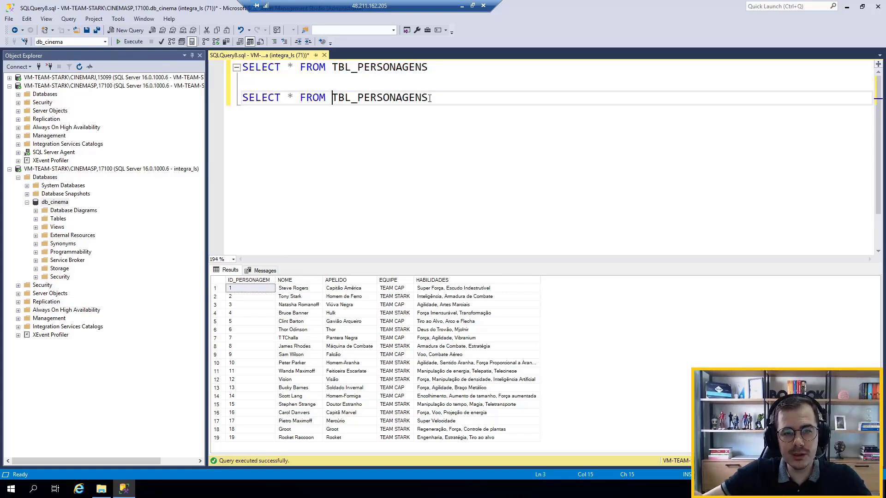
type("CINEMRJ")
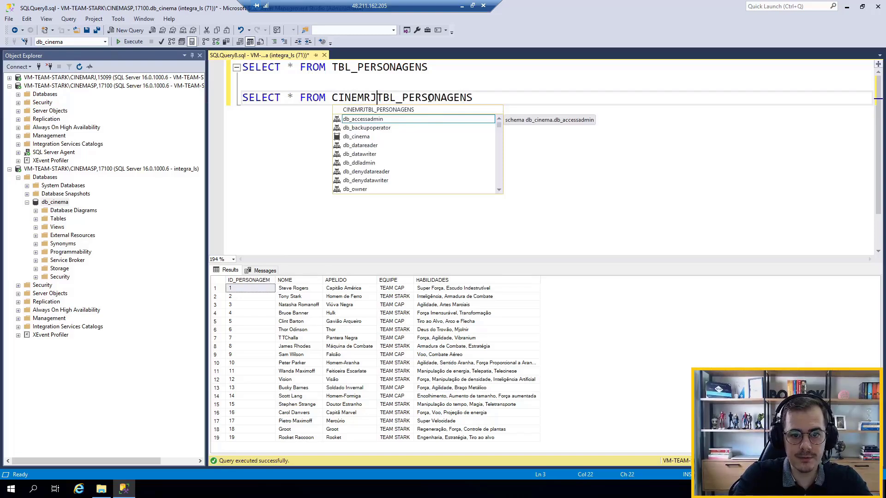
key("BackSpace")
key("BackSpace")
type("A")
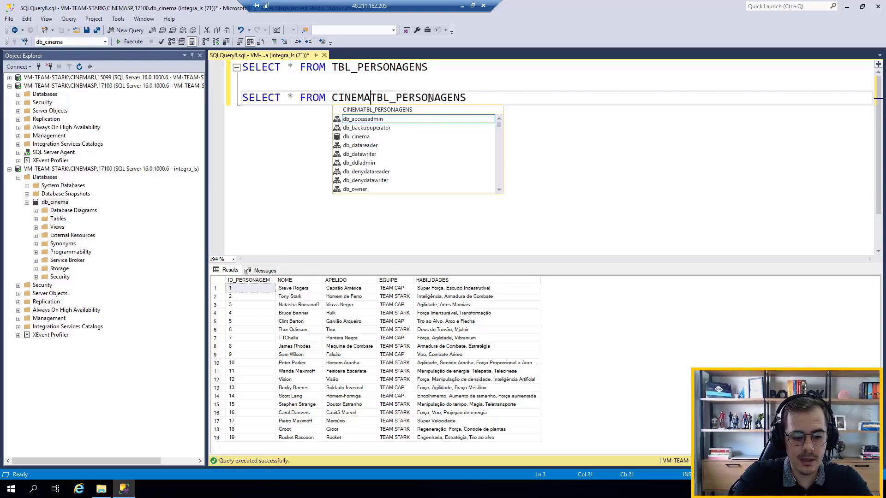
type("RJ")
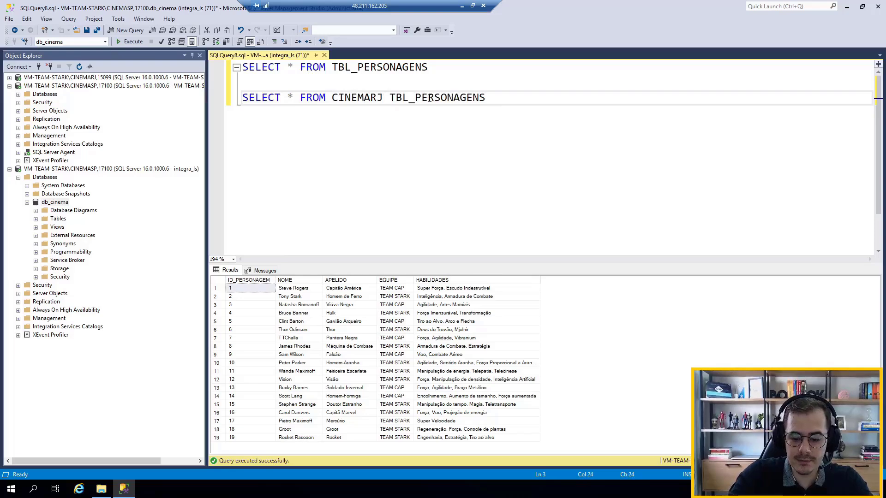
key("Left")
type(".DB")
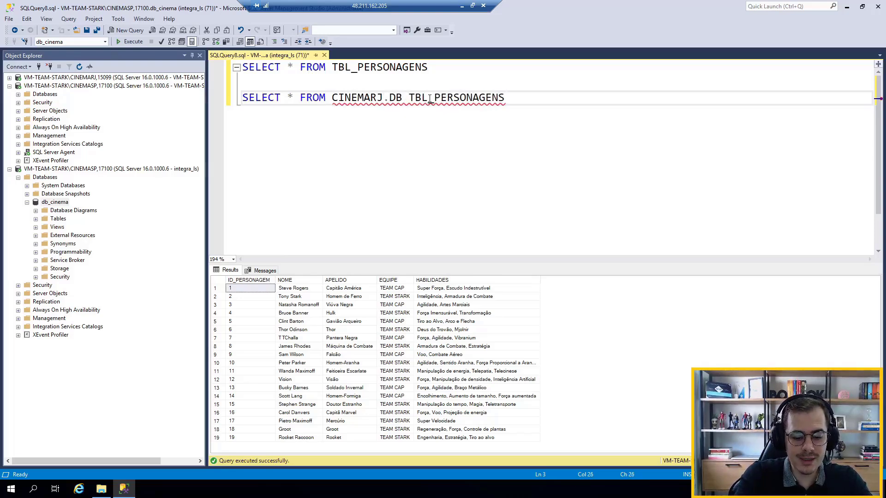
type("_CINEMA")
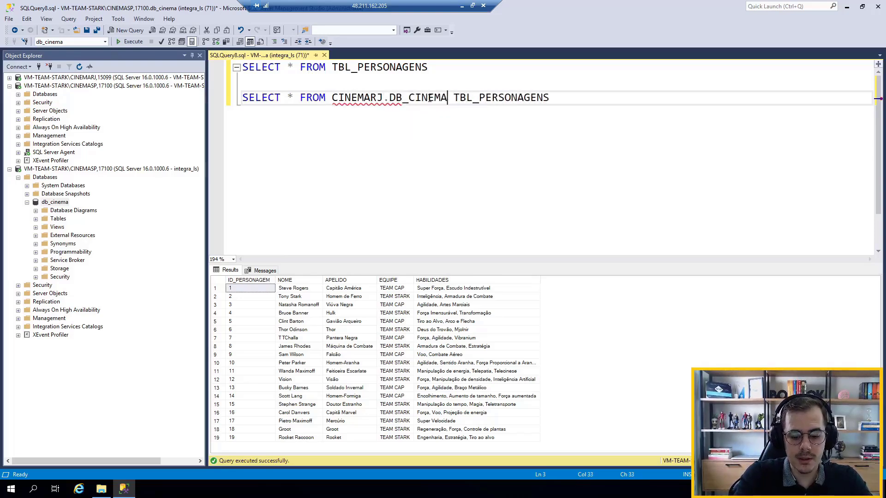
type(".DBO")
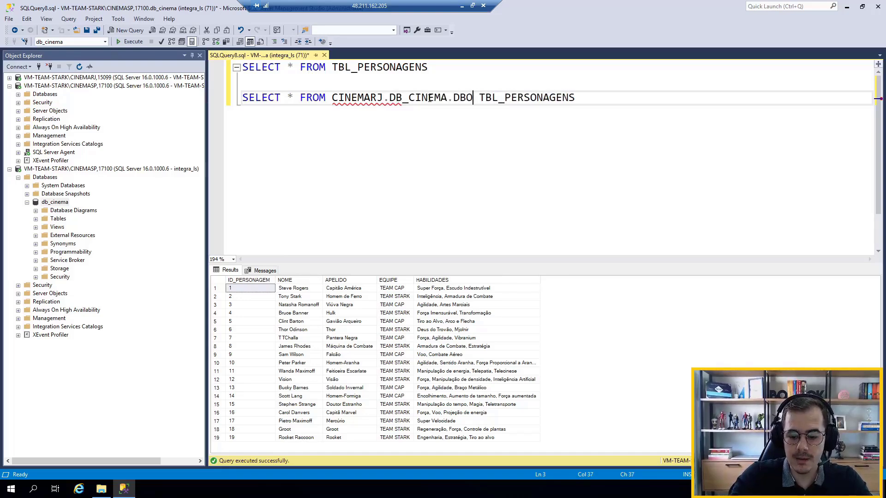
type(".")
key("Delete")
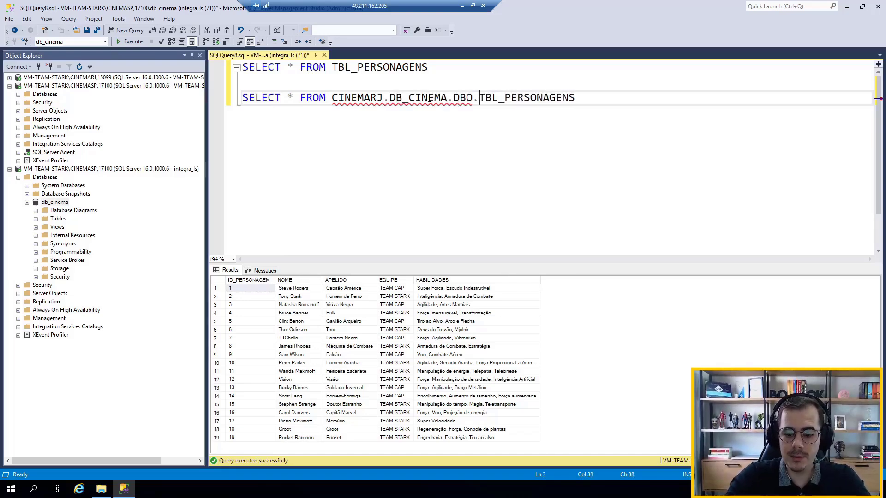
Run only the second SELECT statement, which queries TBL_PERSONAGENS through the CINEMARJ linked server
key("End")
key("shift+Home")
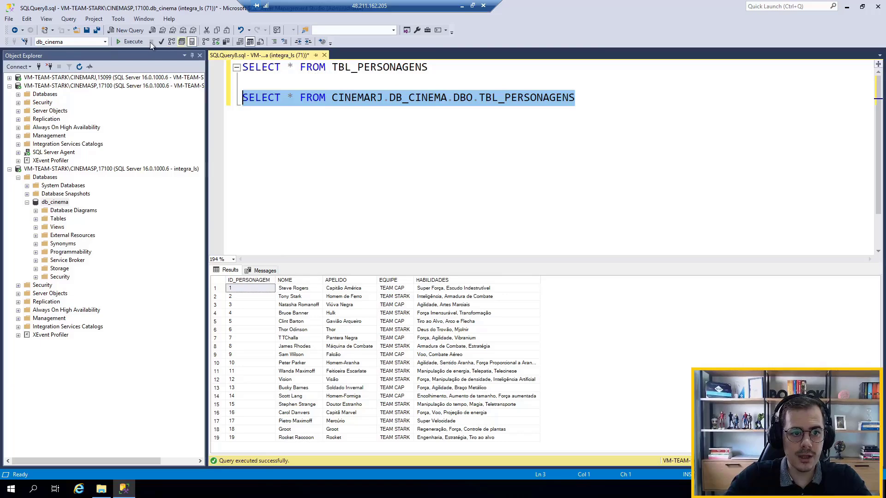
left_click(134, 42)
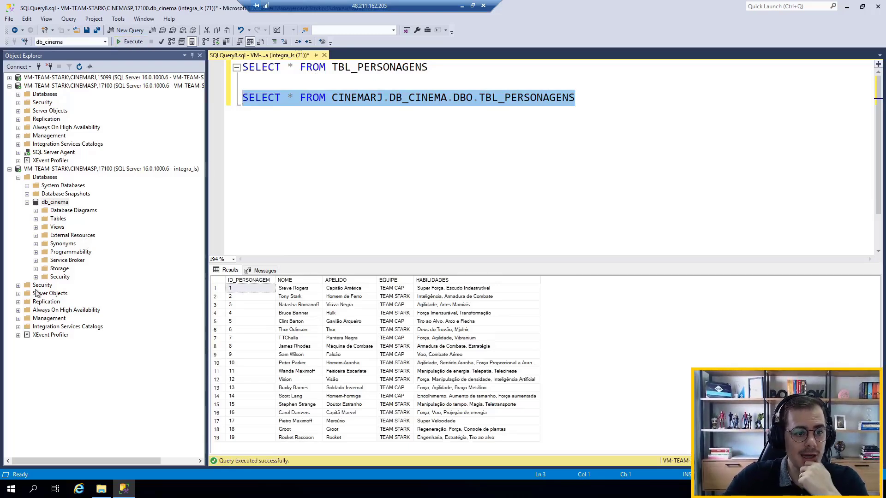
Examine the CINEMARJ linked server's db_cinema tables under the integra_ls connection, and collapse its Server Objects tree
left_click(18, 294)
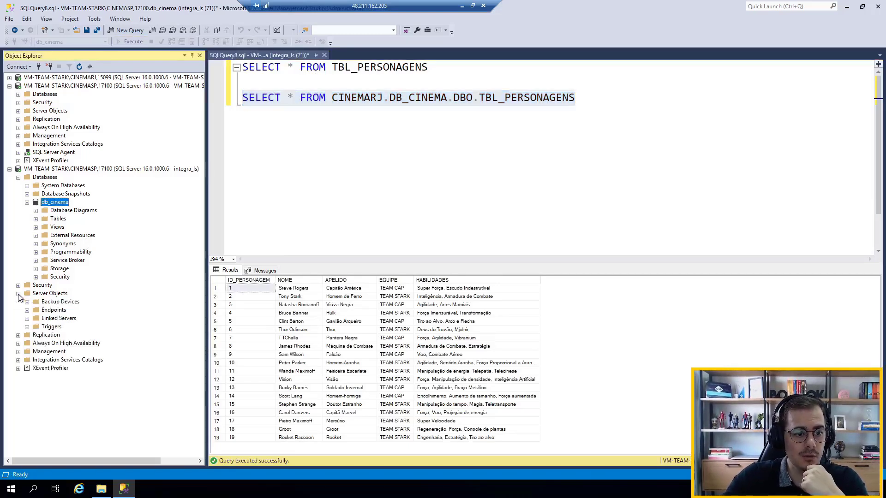
left_click(27, 319)
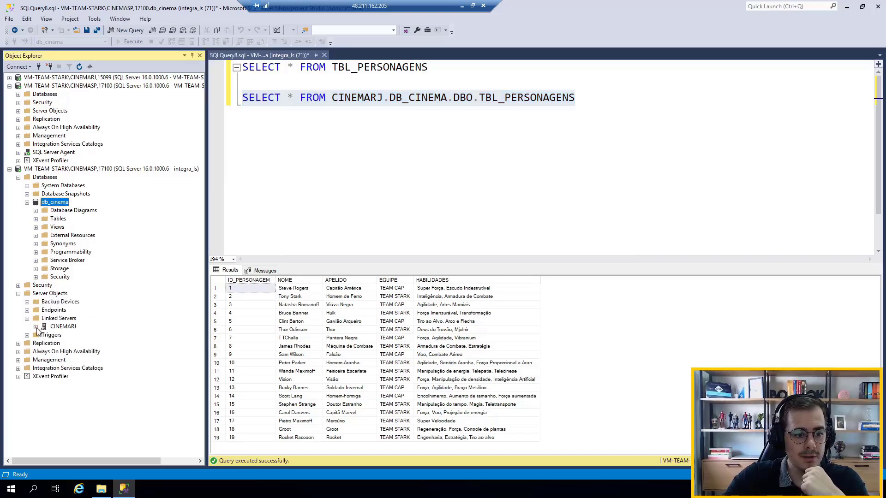
left_click(35, 327)
left_click(44, 335)
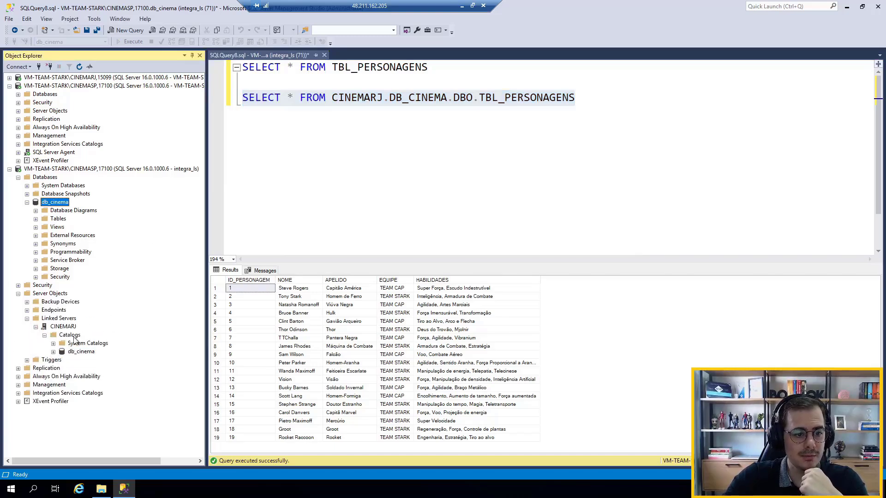
left_click(187, 170)
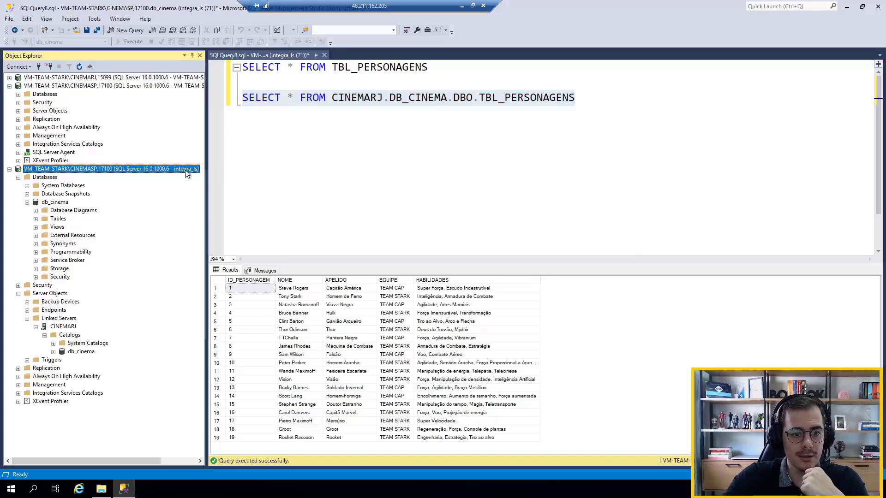
left_click(53, 351)
left_click(62, 360)
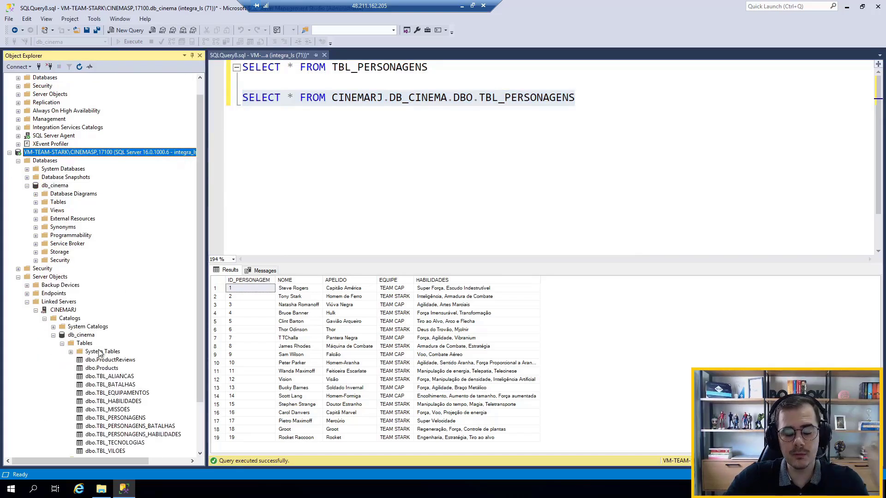
left_click(27, 302)
left_click(18, 293)
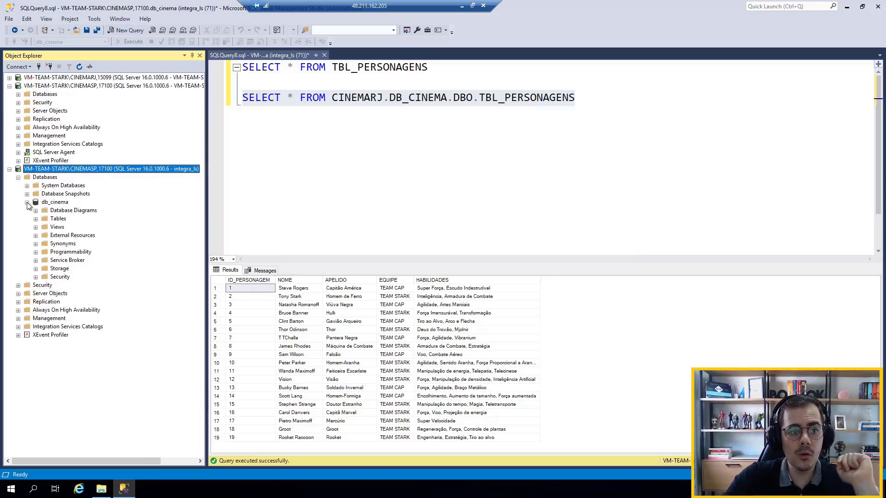
Collapse the integra_ls Databases tree and connect to VM-TEAM-STARK\CINEMASP,17100 with SQL Server Authentication as CONSULTOR, entering the account password
left_click(27, 202)
left_click(18, 177)
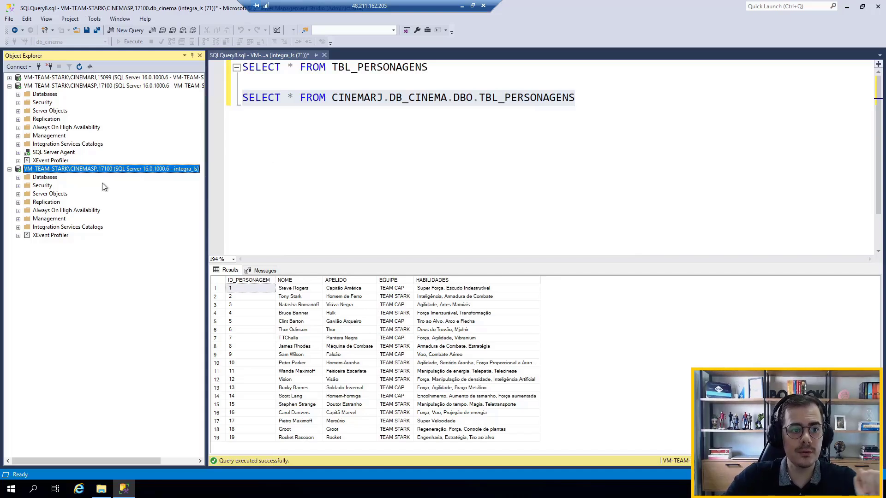
left_click(39, 67)
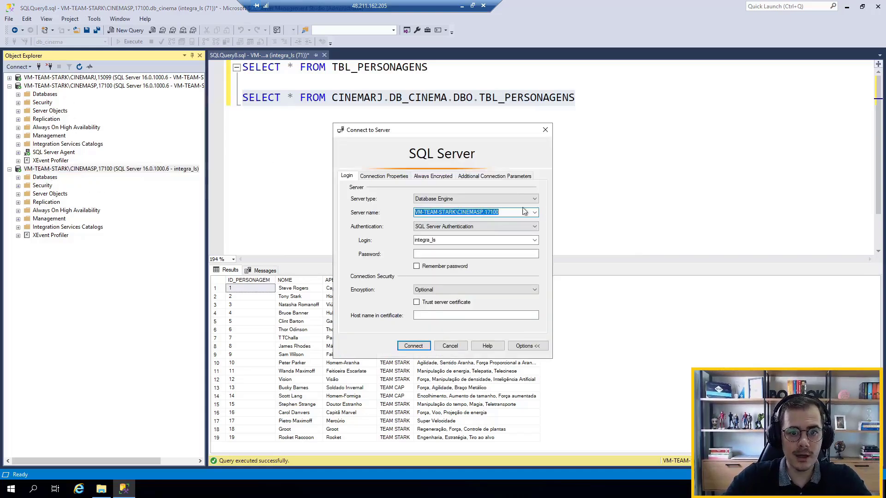
double_click(439, 238)
type("CONSULTOR")
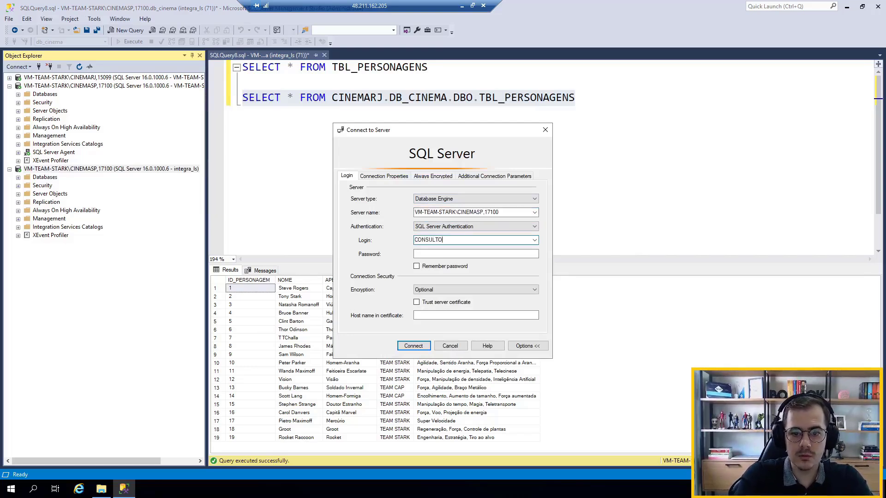
key("Tab")
key("Caps_Lock")
type("12345")
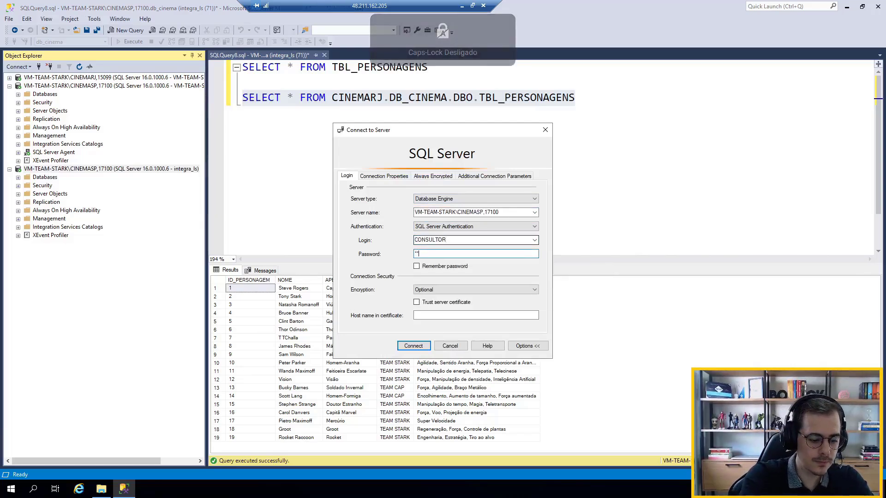
key("Return")
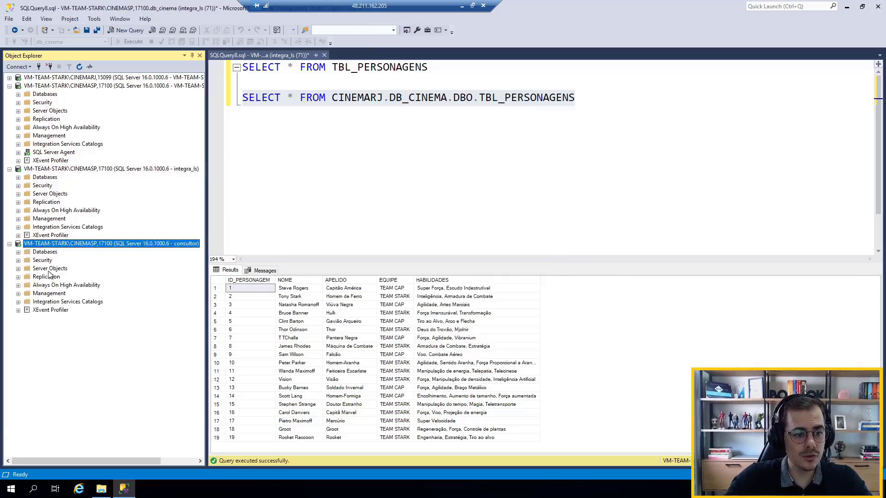
Examine the CINEMARJ linked server's catalogs and default tables under the consultor connection, and collapse its Server Objects tree
left_click(18, 269)
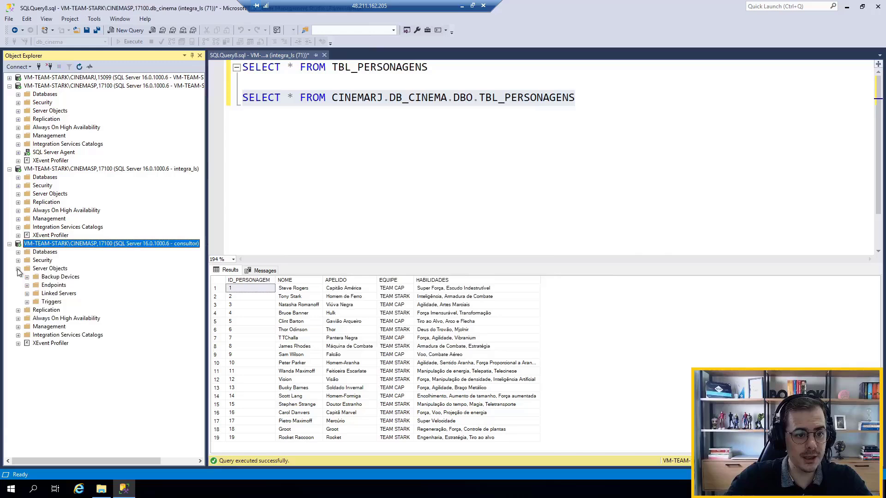
left_click(27, 294)
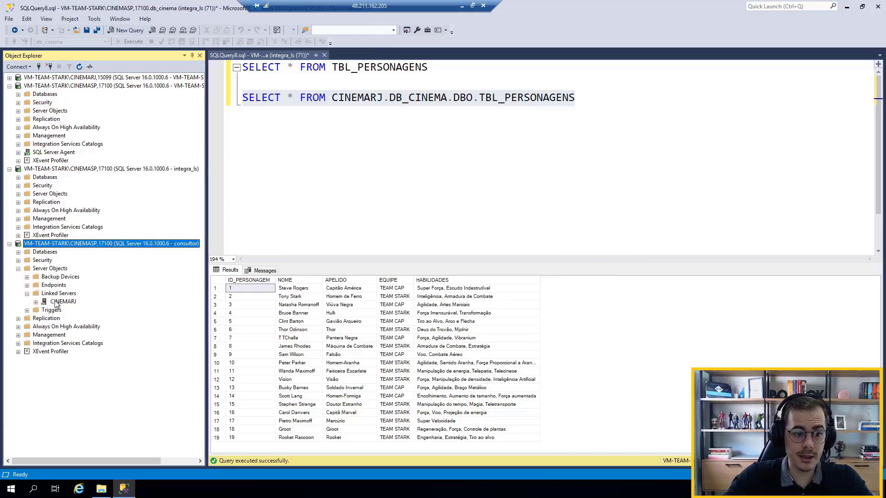
left_click(35, 302)
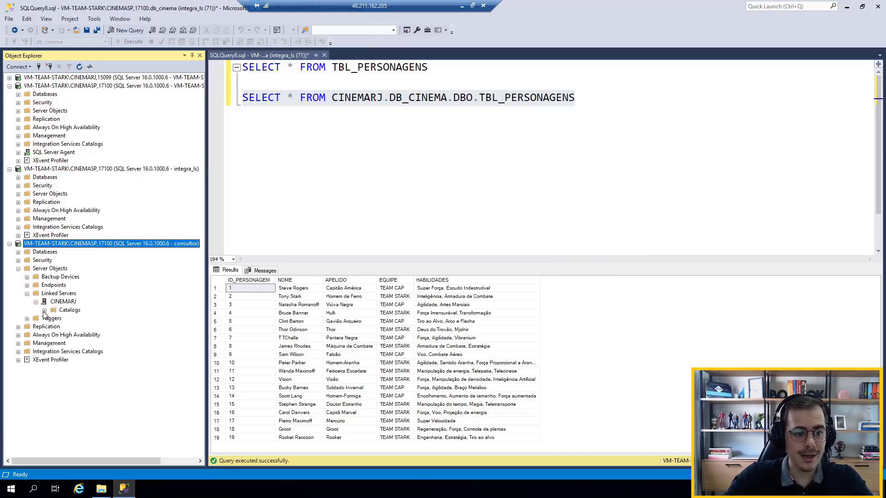
left_click(44, 311)
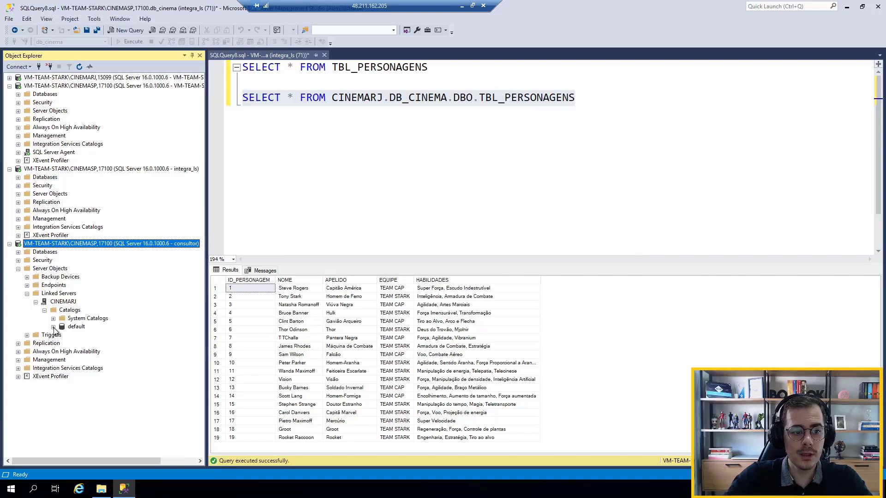
left_click(53, 327)
left_click(62, 336)
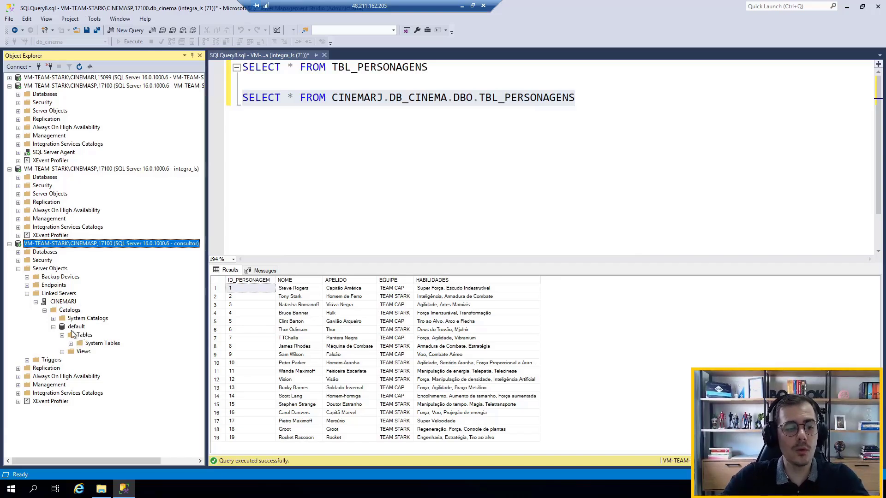
left_click(44, 311)
left_click(35, 302)
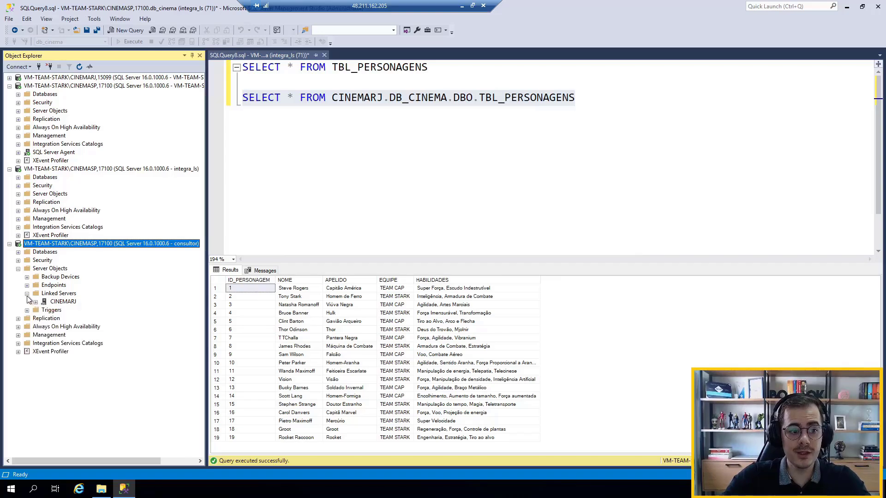
left_click(27, 293)
left_click(18, 268)
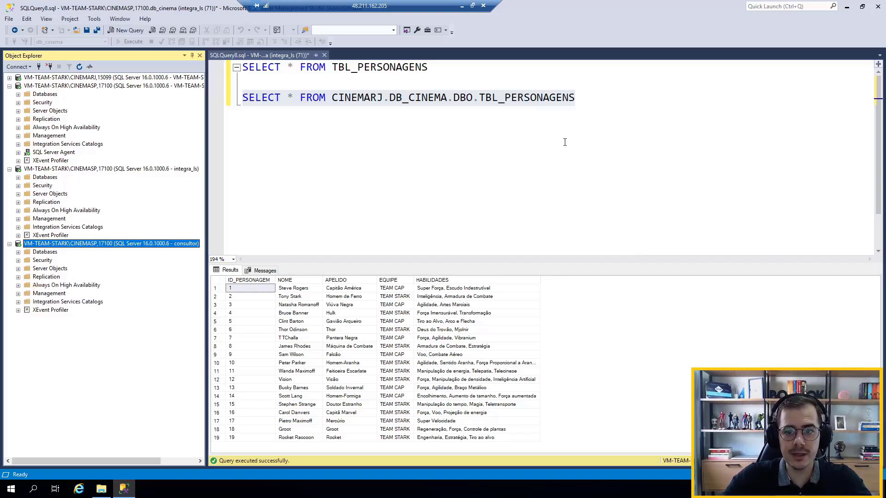
Copy both TBL_PERSONAGENS SELECT statements into a new query on the consultor connection
left_click_drag(631, 101, 240, 69)
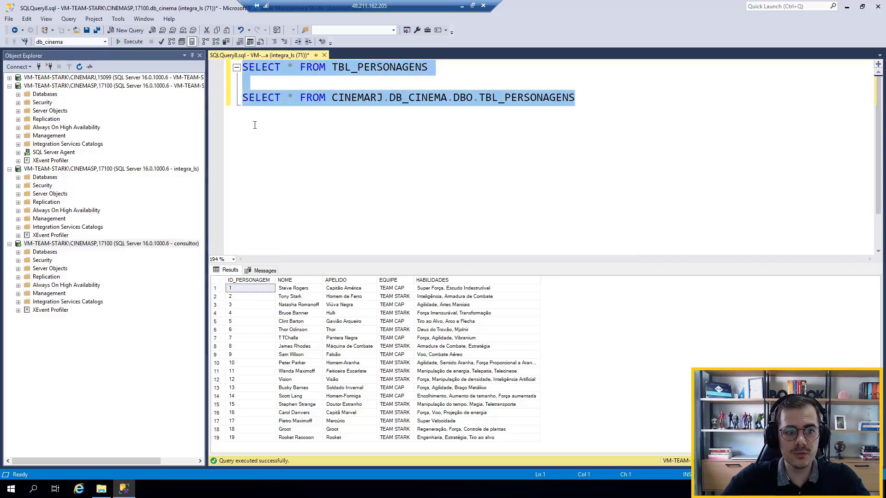
left_click(40, 244)
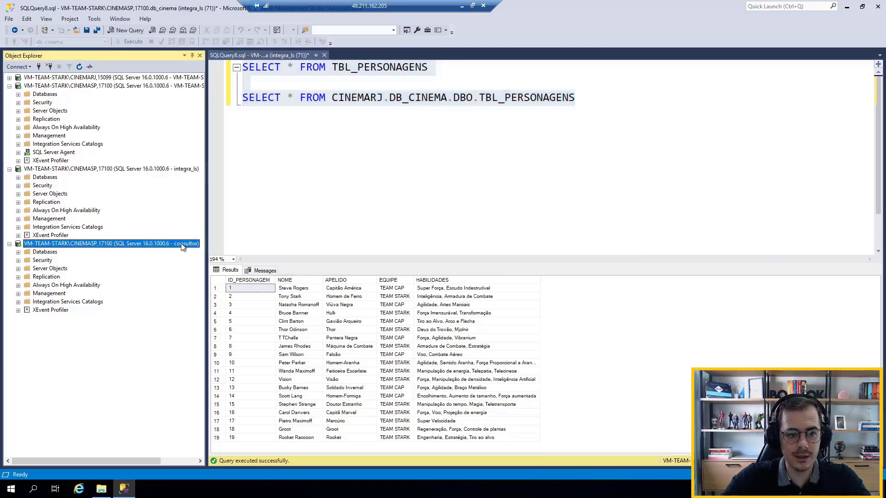
left_click(126, 30)
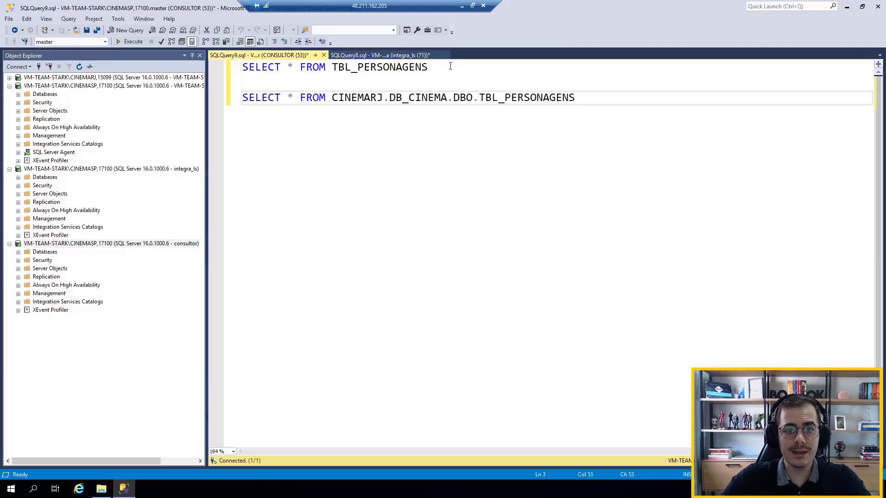
Set the consultor query's database to db_cinema and run only the first SELECT statement on the local TBL_PERSONAGENS
left_click_drag(429, 68, 168, 46)
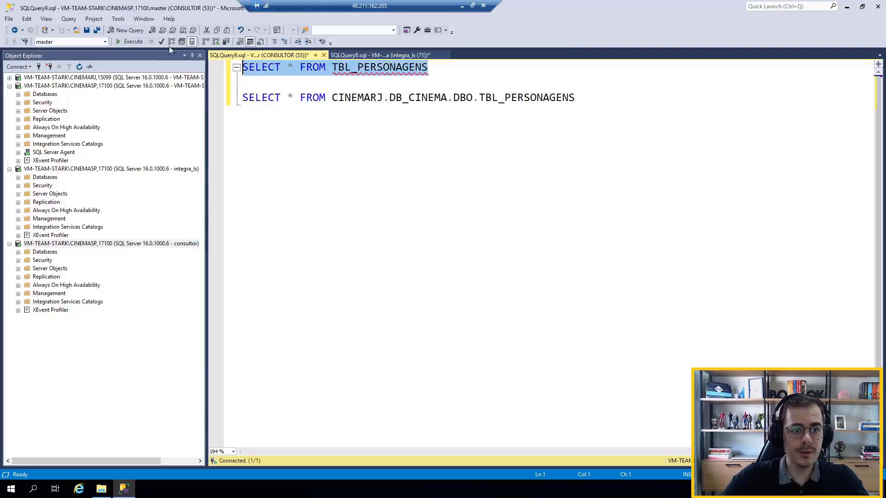
left_click(105, 42)
left_click(79, 52)
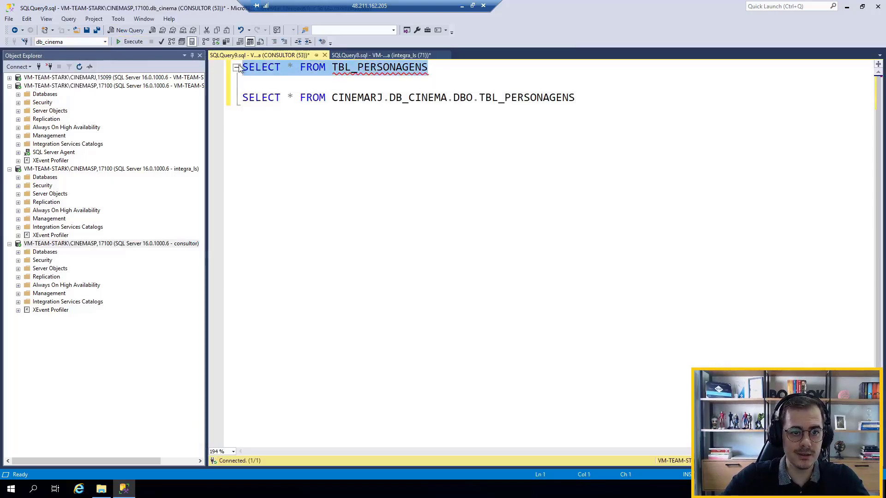
left_click(134, 43)
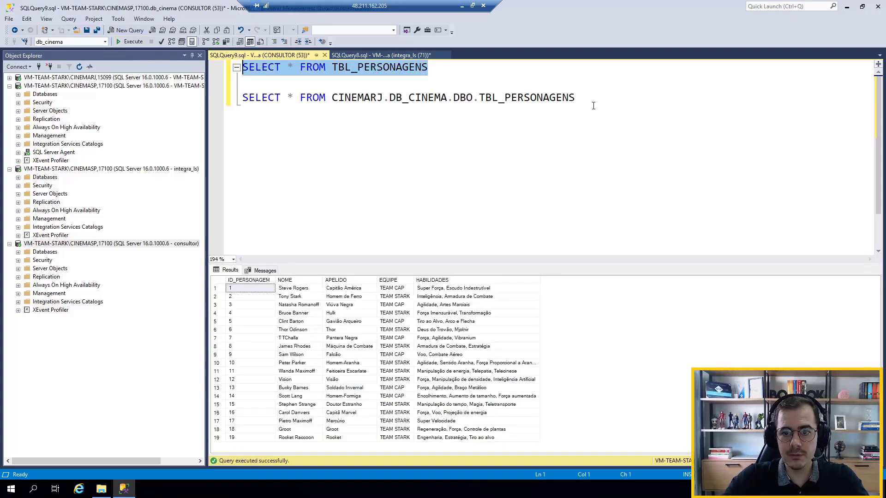
Try to run only the second SELECT statement through the CINEMARJ linked server as consultor, and highlight CINEMARJ in it
left_click_drag(586, 95, 300, 83)
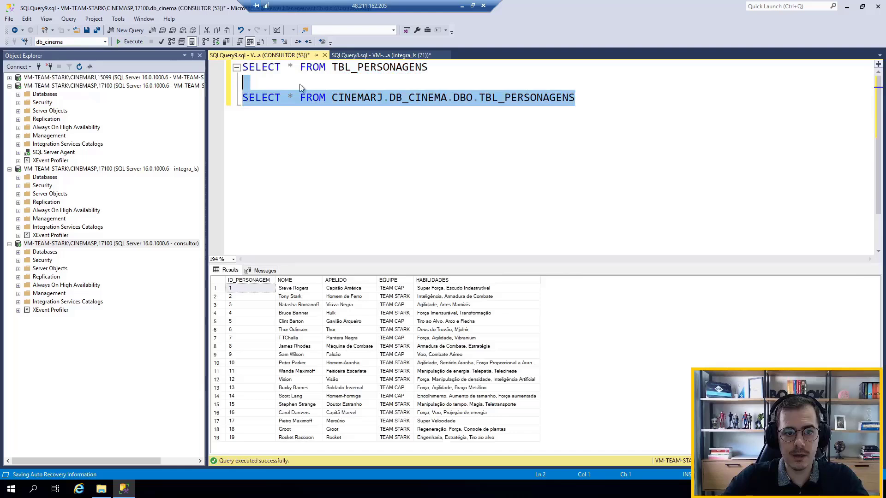
left_click(132, 44)
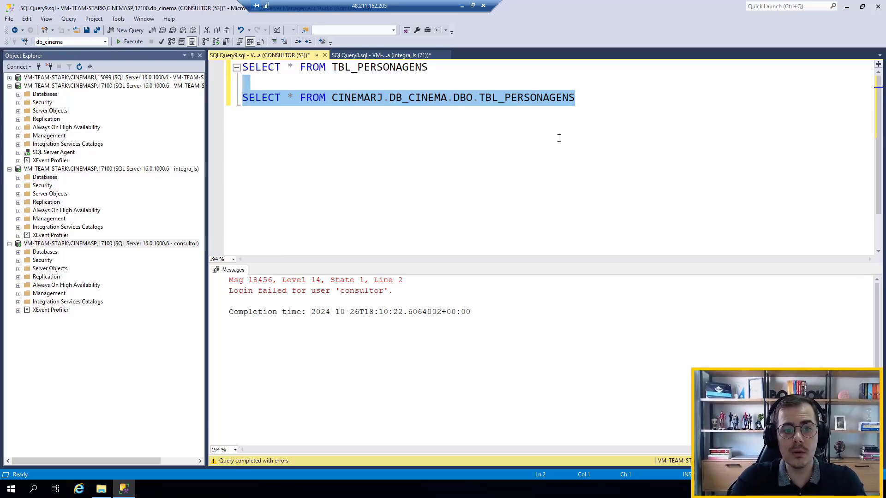
left_click(364, 98)
double_click(343, 98)
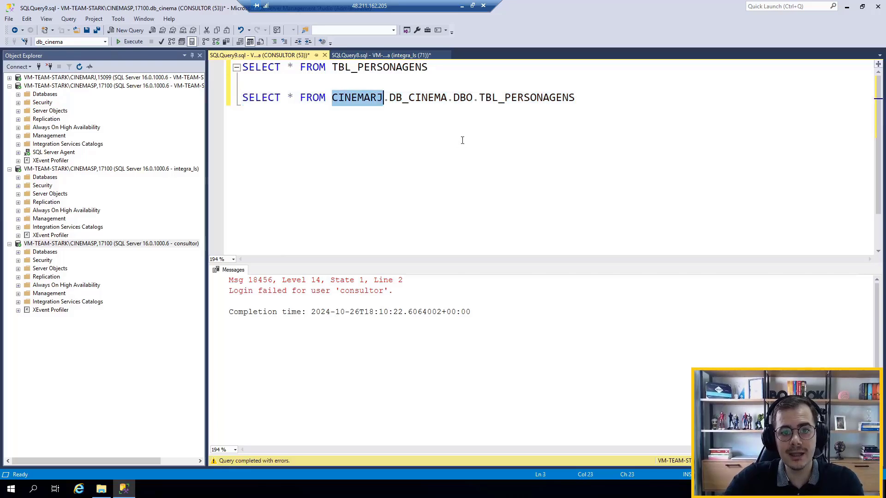